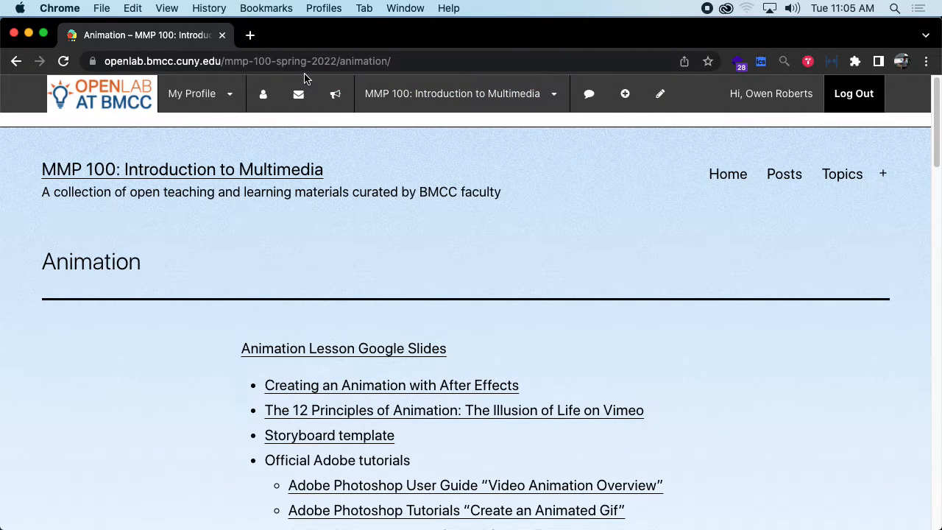
Open the Animation Lesson Google Slides and go to slide 9, "Early film animation"
left_click(414, 350)
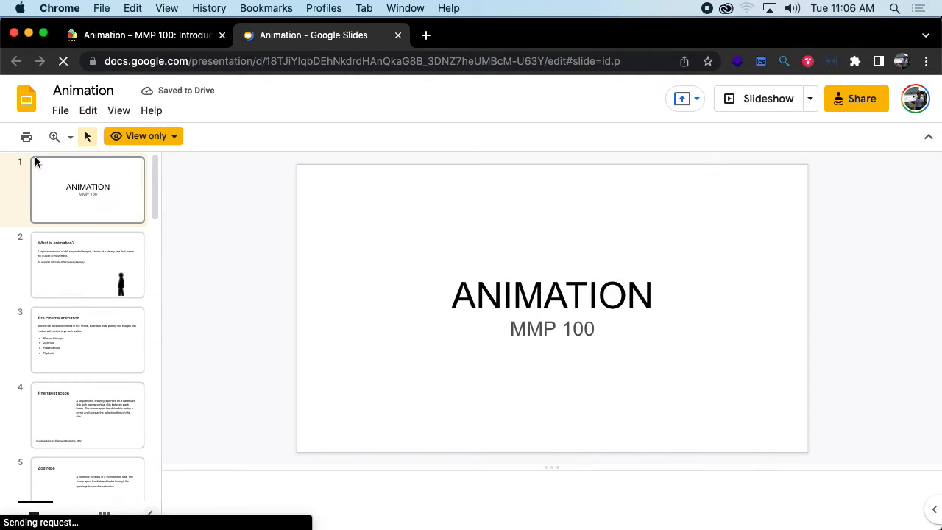
scroll(122, 277, "down", 1)
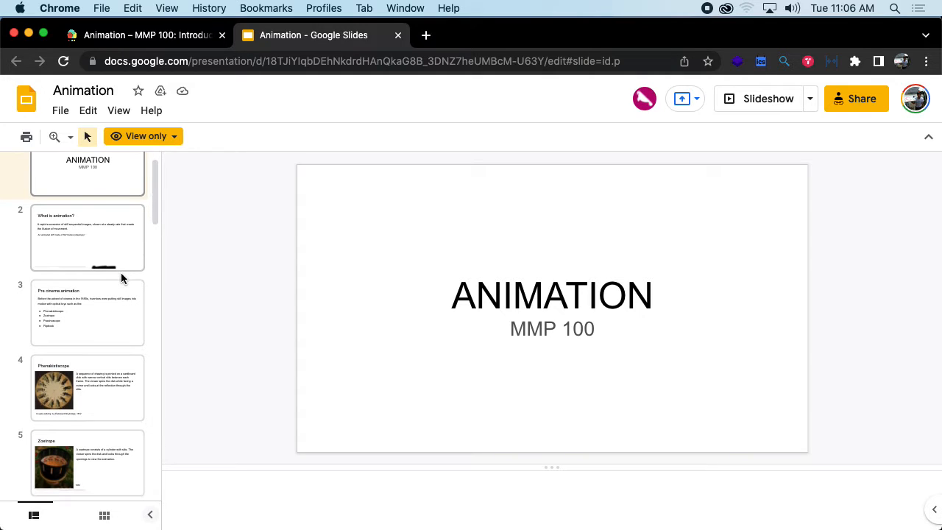
scroll(121, 273, "down", 5)
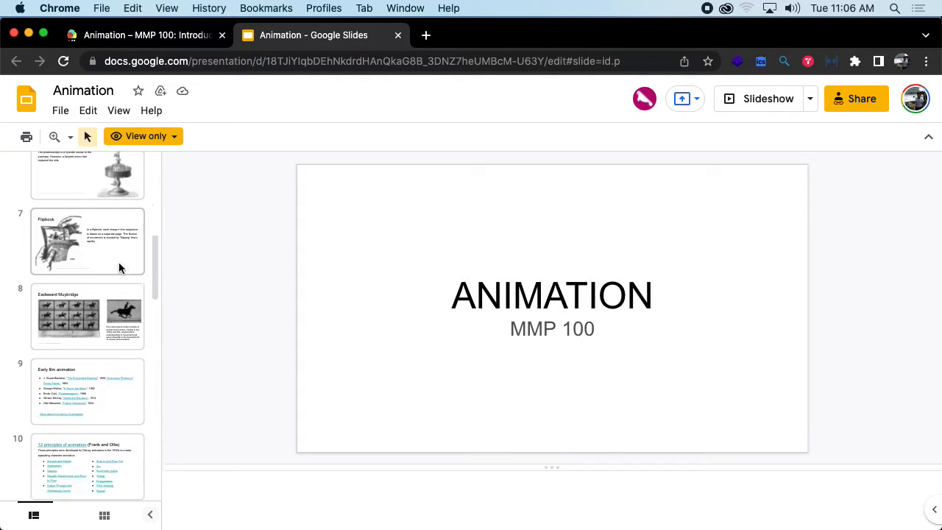
scroll(118, 262, "down", 3)
left_click(110, 243)
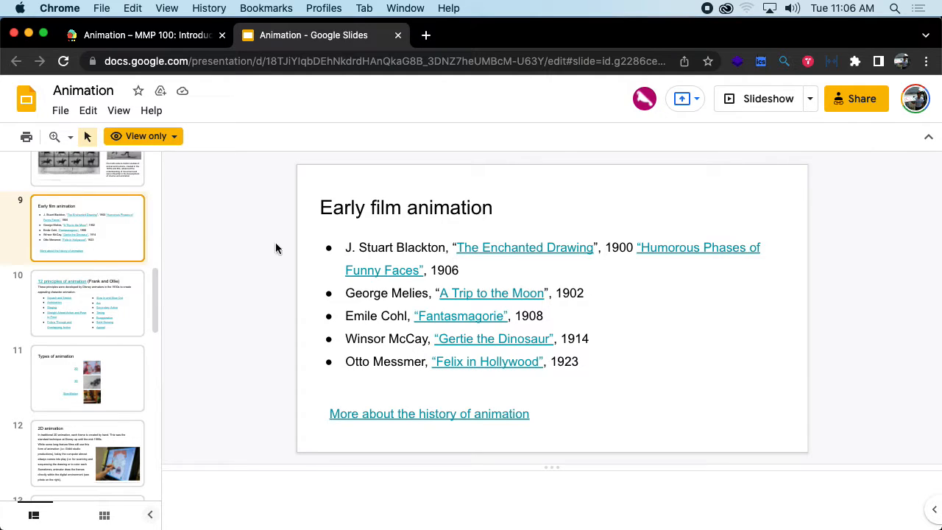
Open the linked "Fantasmagorie" video from the Emile Cohl entry and pause it
left_click(621, 314)
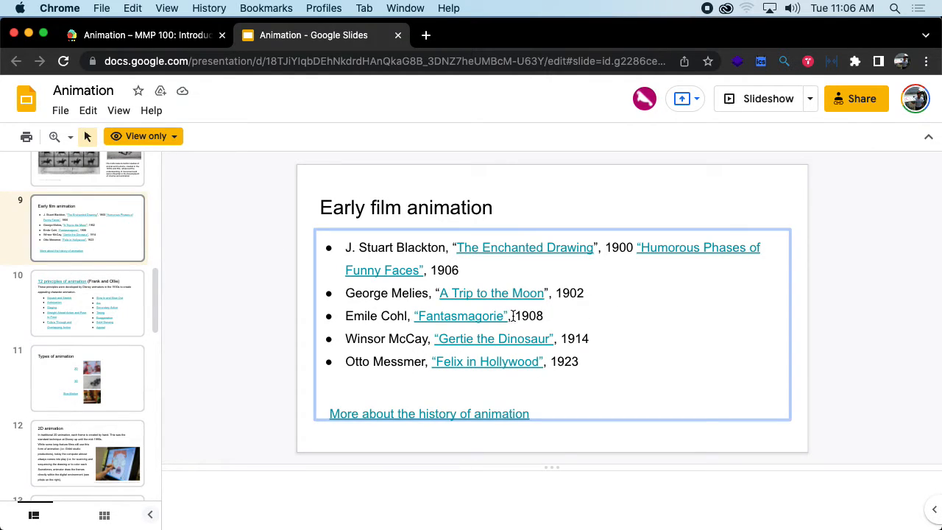
left_click(471, 319)
left_click(506, 349)
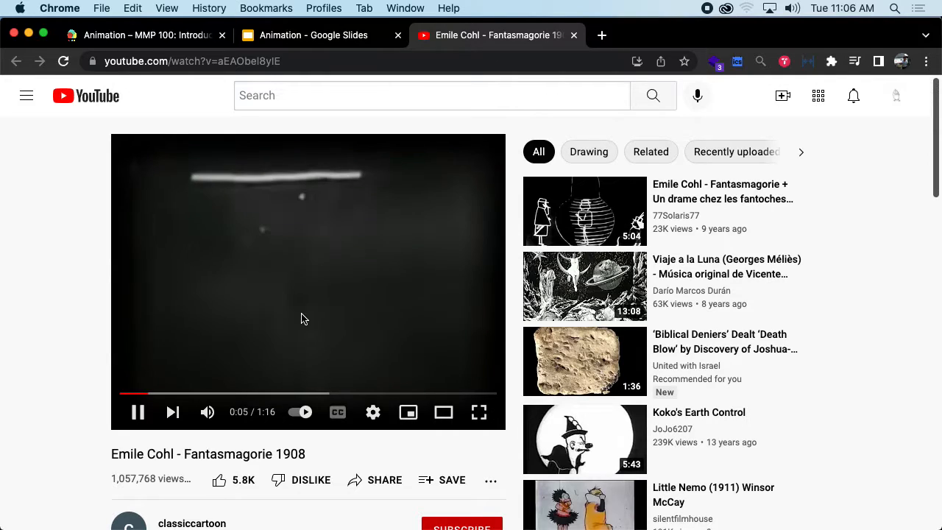
left_click(294, 383)
Copy the video title "Emile Cohl - Fantasmagorie 1908" and search the web for it in a new tab
triple_click(302, 450)
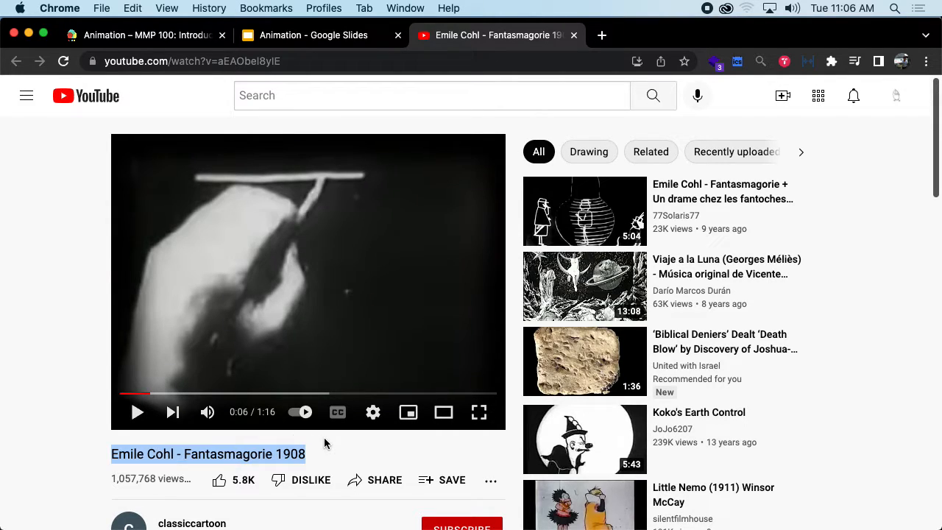
key("super+c")
key("super+t")
key("super+v")
key("Return")
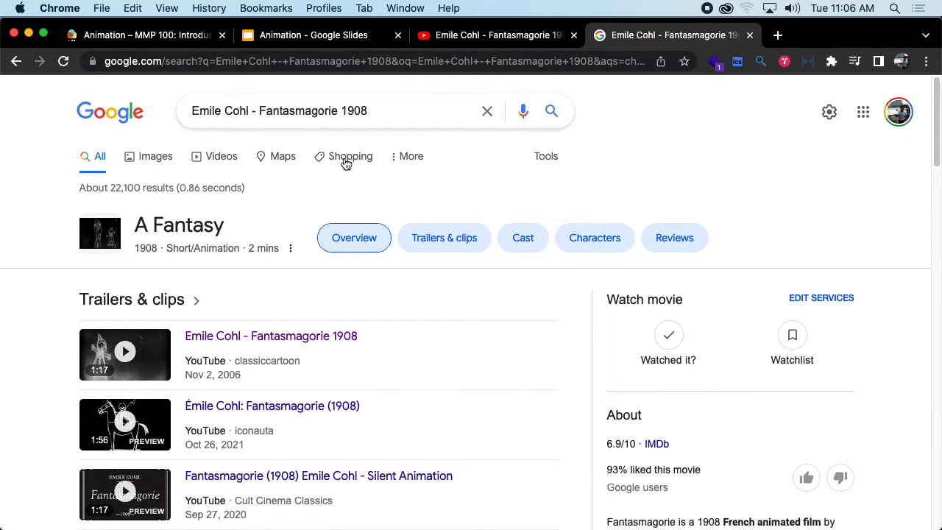
Find and open the Wikimedia Commons result "File:La Fantasmagorie (1908).webm" among the search results
scroll(345, 163, "down", 5)
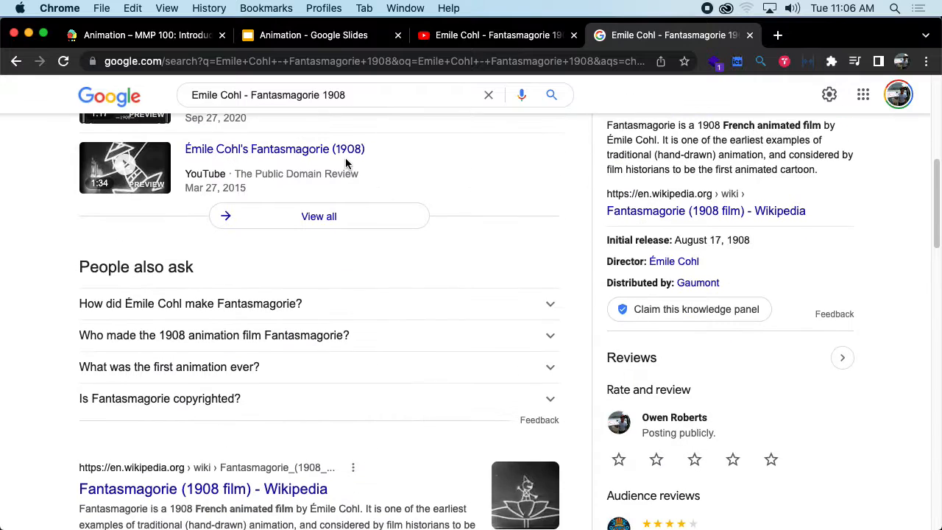
scroll(346, 159, "down", 5)
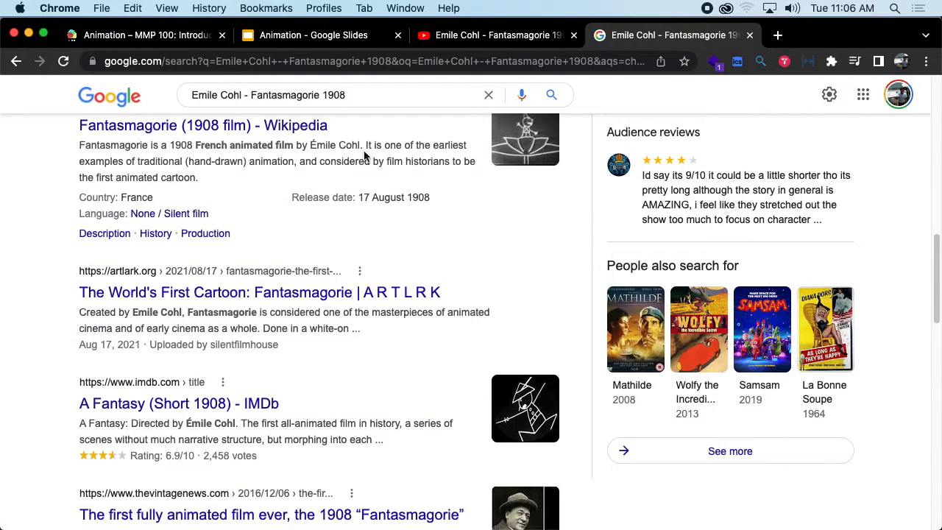
scroll(364, 156, "down", 3)
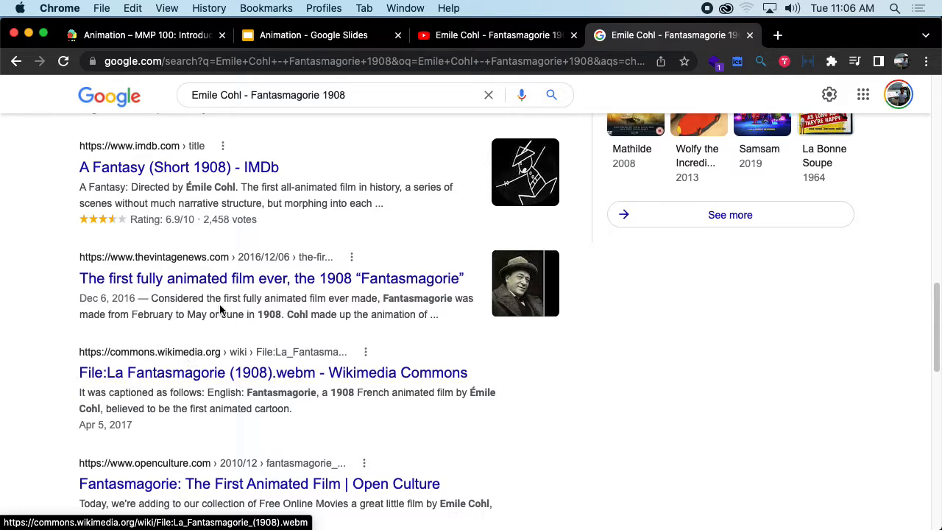
left_click(274, 372)
scroll(567, 268, "down", 1)
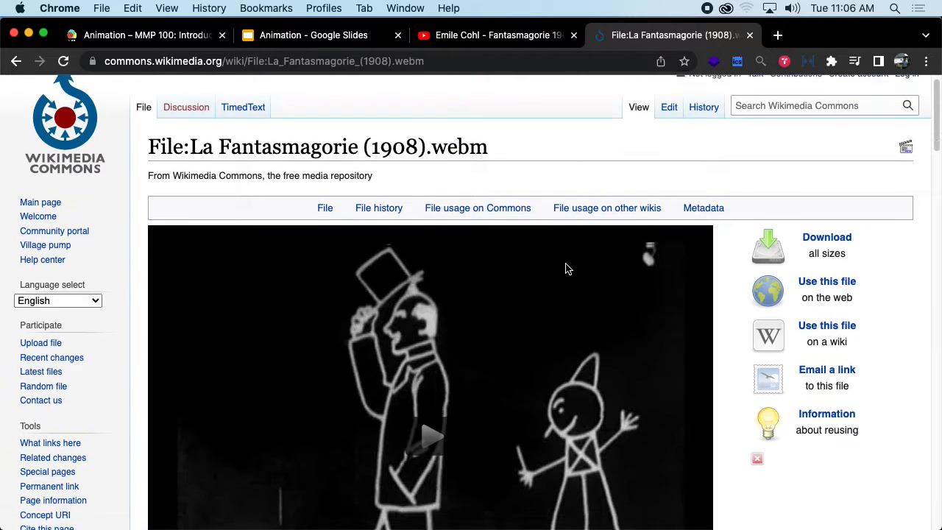
Play the Wikimedia Commons copy of the film and skip ahead to preview its image quality
scroll(454, 227, "down", 5)
scroll(454, 228, "up", 2)
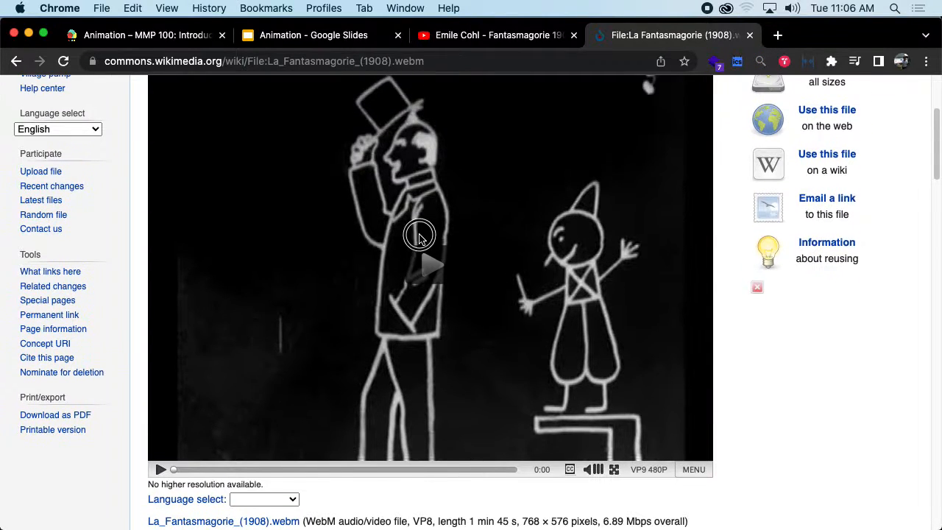
left_click(420, 237)
scroll(437, 264, "up", 1)
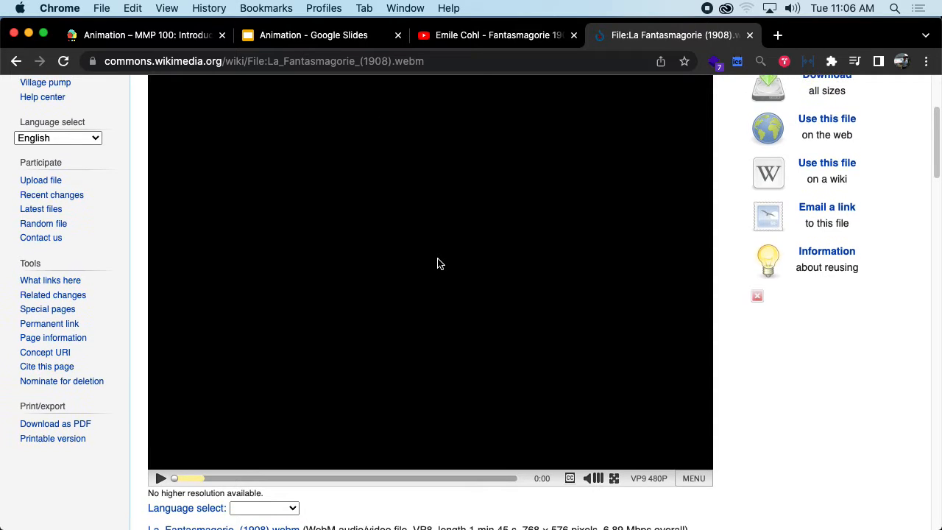
scroll(359, 314, "up", 2)
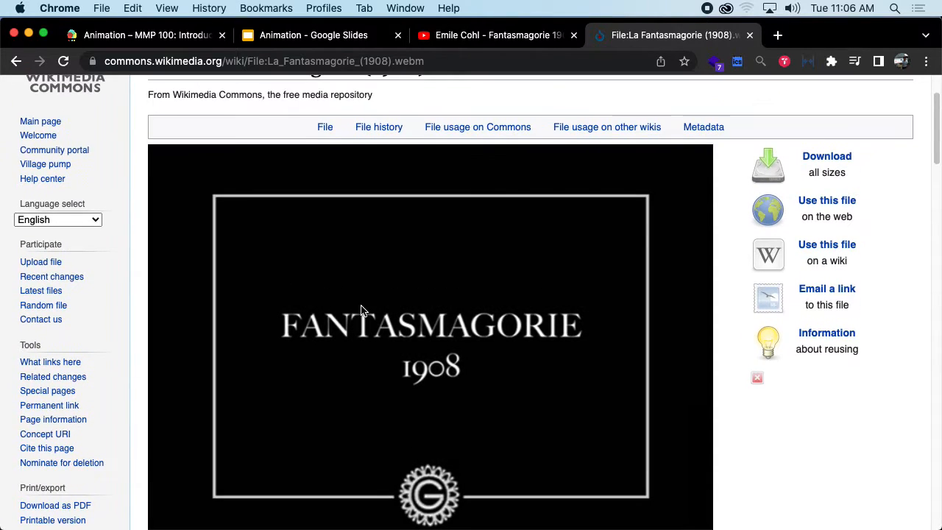
scroll(363, 310, "down", 3)
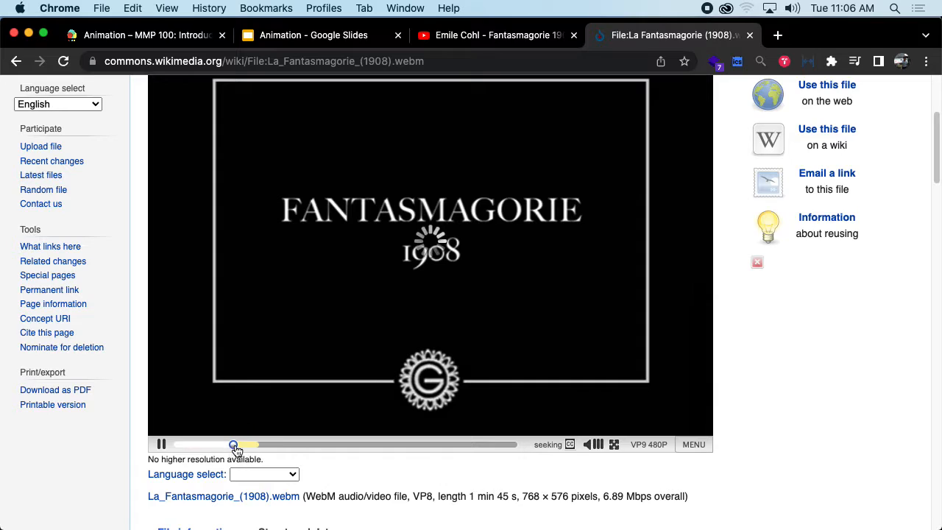
left_click_drag(229, 446, 317, 440)
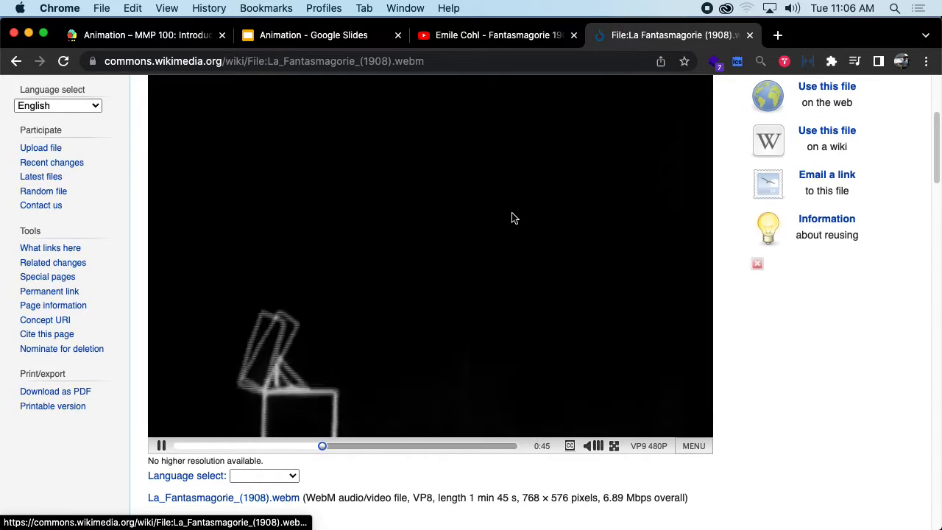
Examine the file details beneath the film, including its format, length and pixel dimensions
scroll(434, 242, "up", 1)
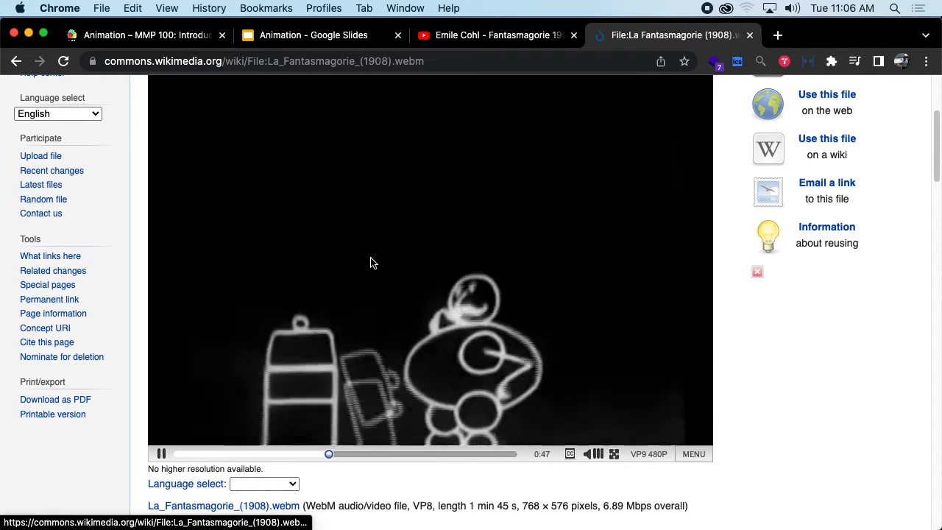
scroll(373, 263, "up", 4)
scroll(375, 259, "down", 10)
scroll(642, 246, "up", 5)
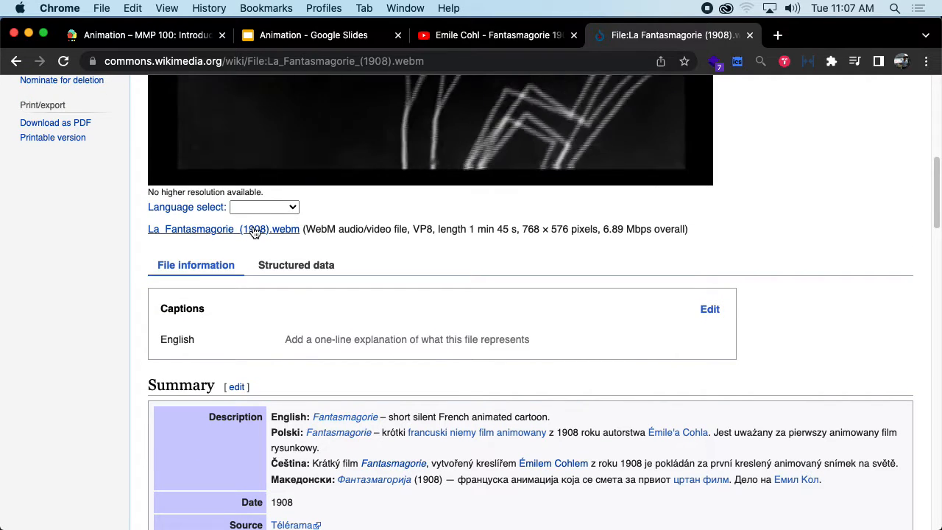
left_click_drag(339, 230, 648, 237)
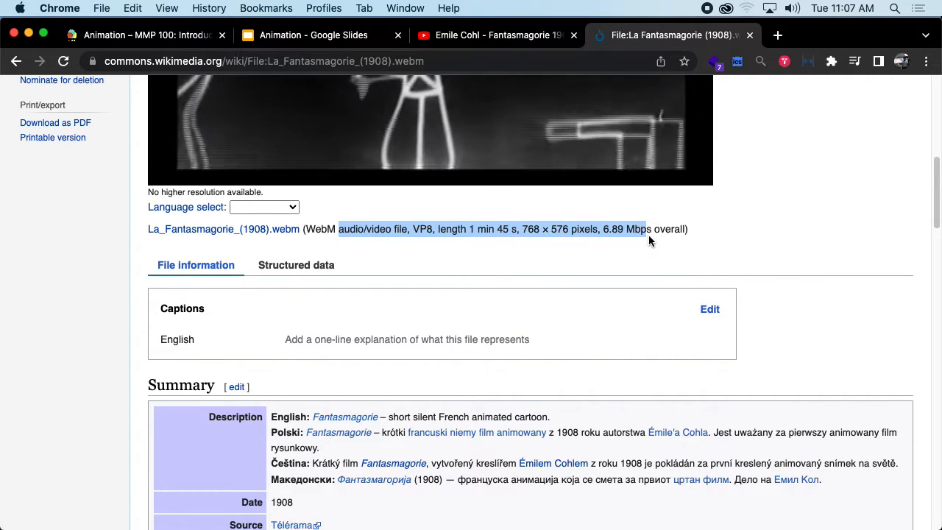
left_click(331, 228)
Return to the Google results and search for "Emile Cohl - Fantasmagorie 1908 archive.org"
left_click(14, 61)
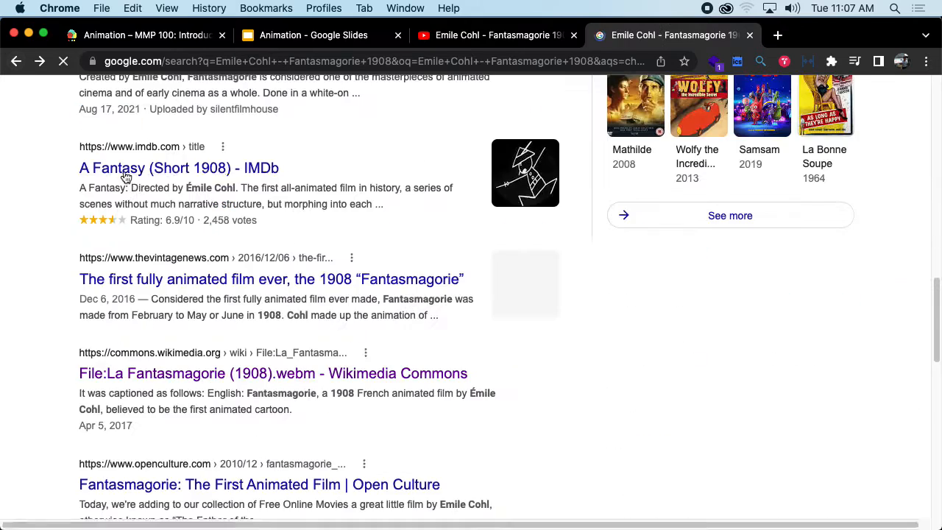
scroll(272, 256, "down", 5)
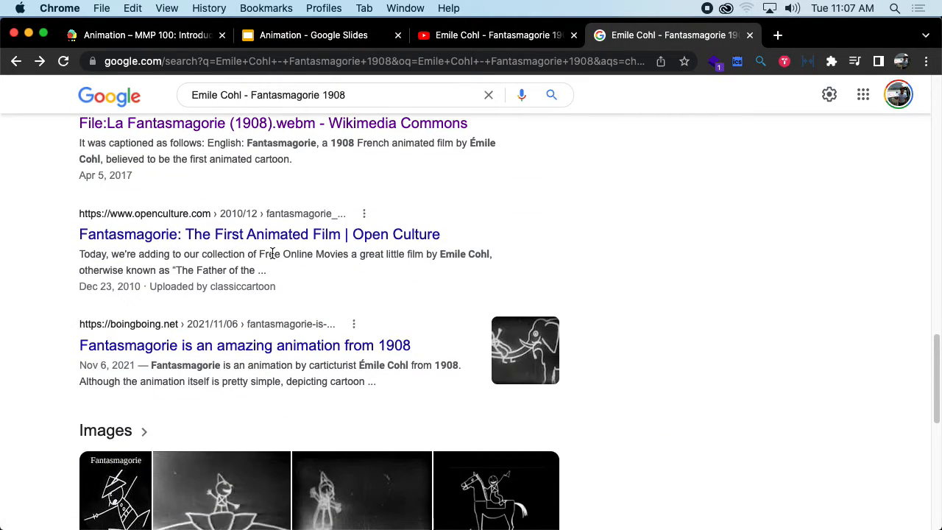
scroll(272, 256, "up", 10)
left_click(395, 112)
type("archive.org")
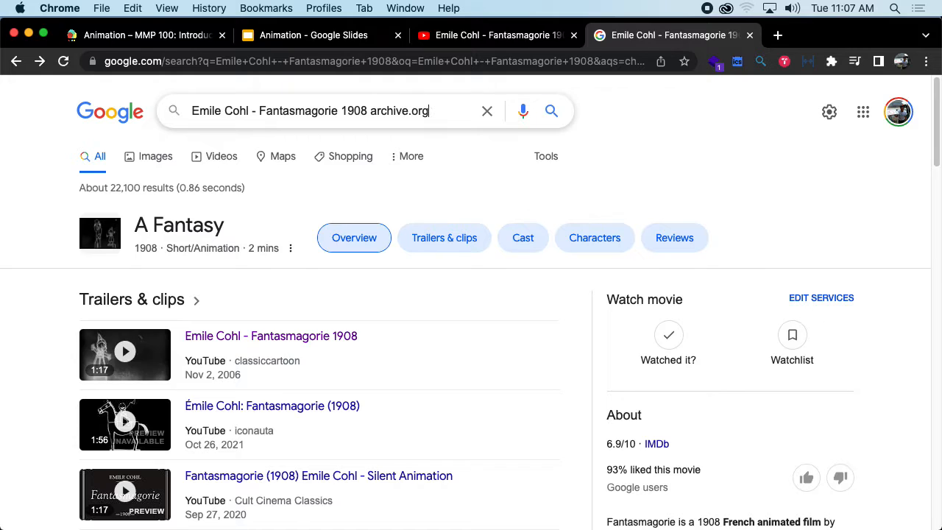
key("Return")
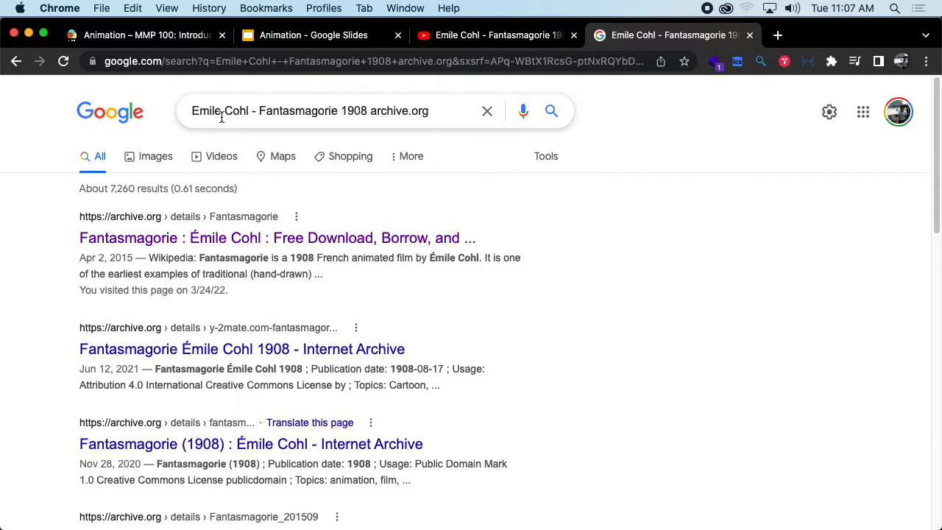
Open the Internet Archive's "Fantasmagorie : Émile Cohl" page and look over its download options
left_click(258, 240)
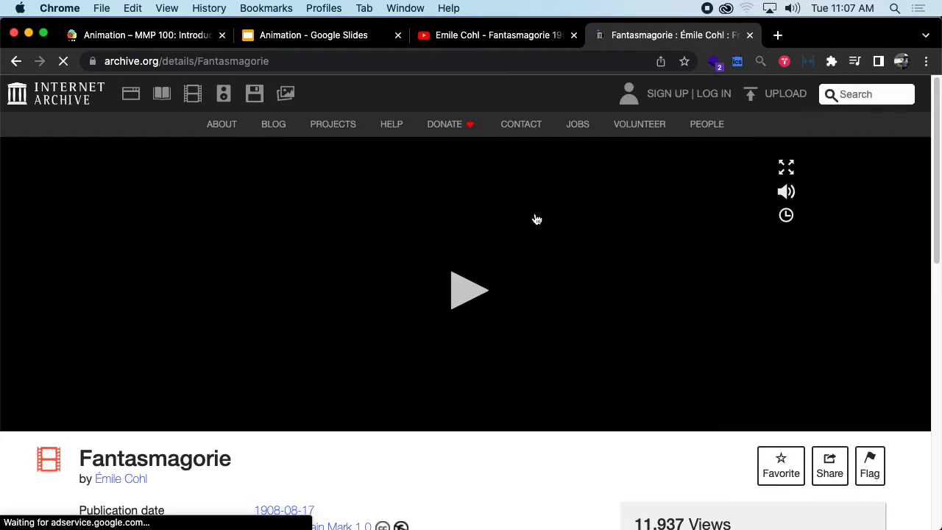
scroll(597, 248, "down", 4)
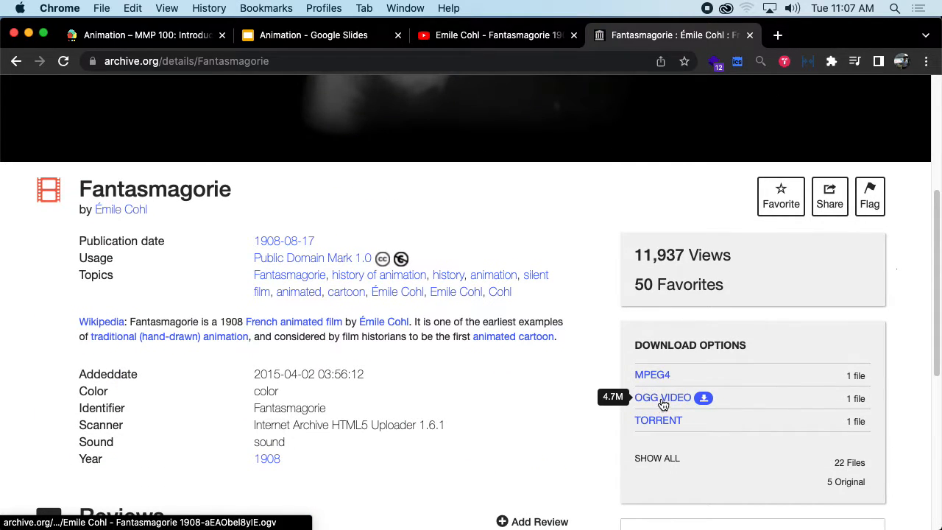
scroll(525, 326, "up", 4)
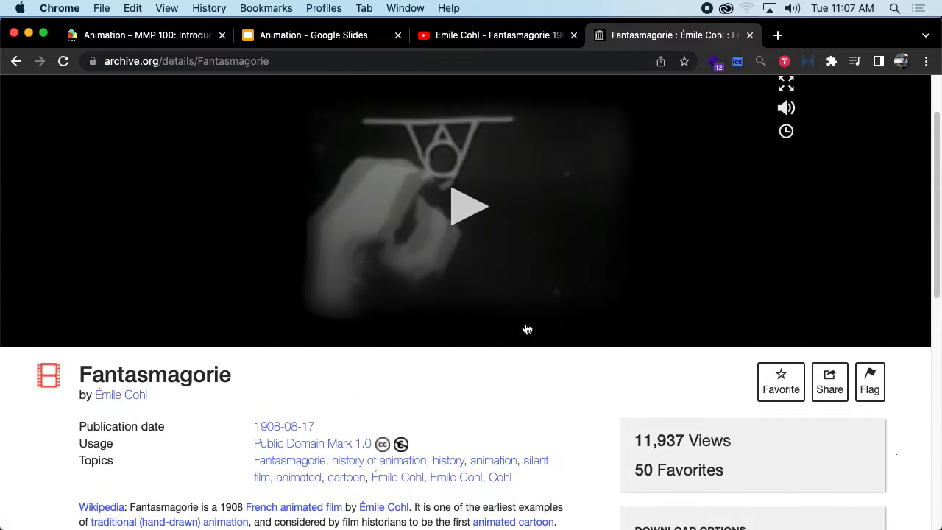
Play the Internet Archive copy of the film, skip ahead to 00:14, and pause after previewing it
left_click(451, 284)
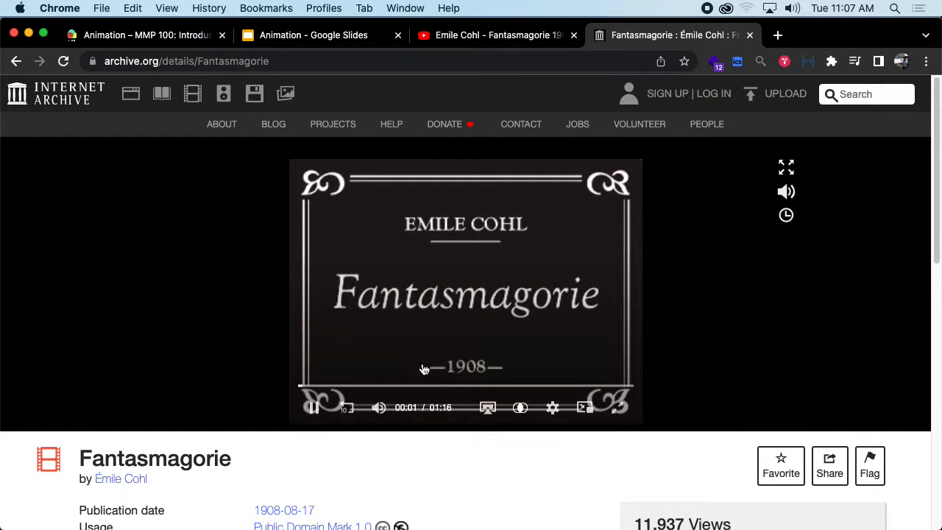
mouse_move(369, 397)
left_click(335, 385)
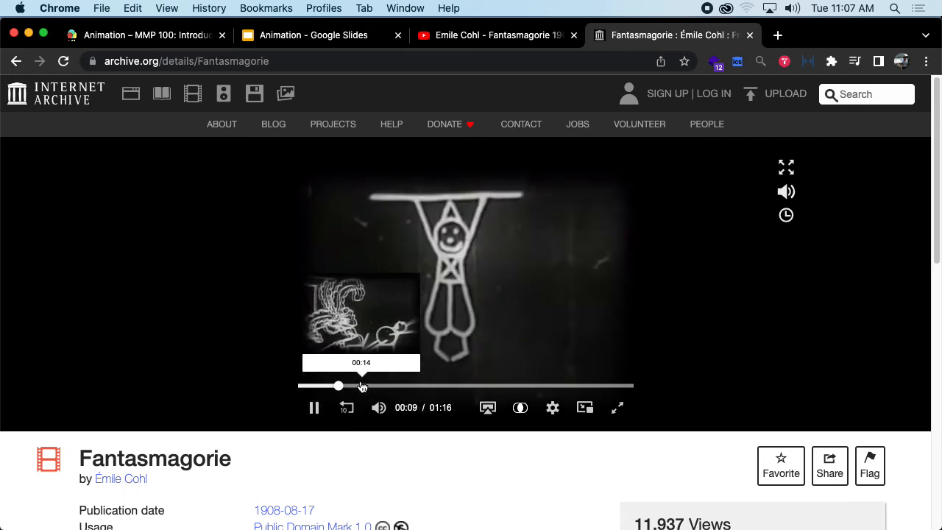
left_click(362, 386)
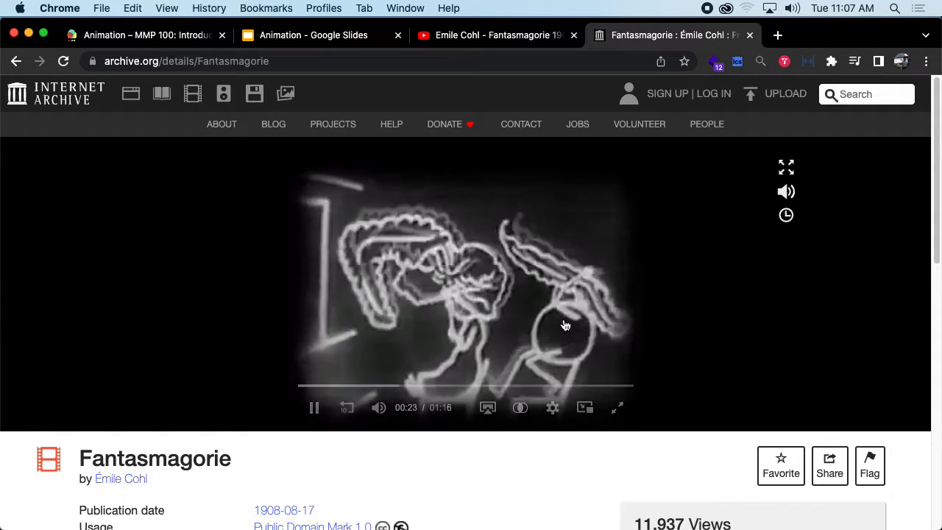
left_click(553, 301)
Open the MPEG4 version of Fantasmagorie from the download options and download the video file from its player
scroll(732, 273, "down", 5)
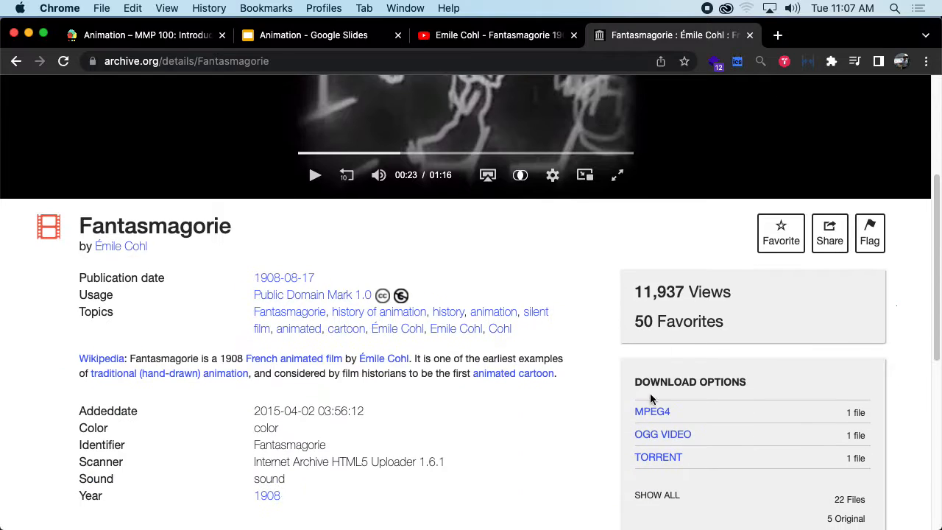
left_click(683, 414)
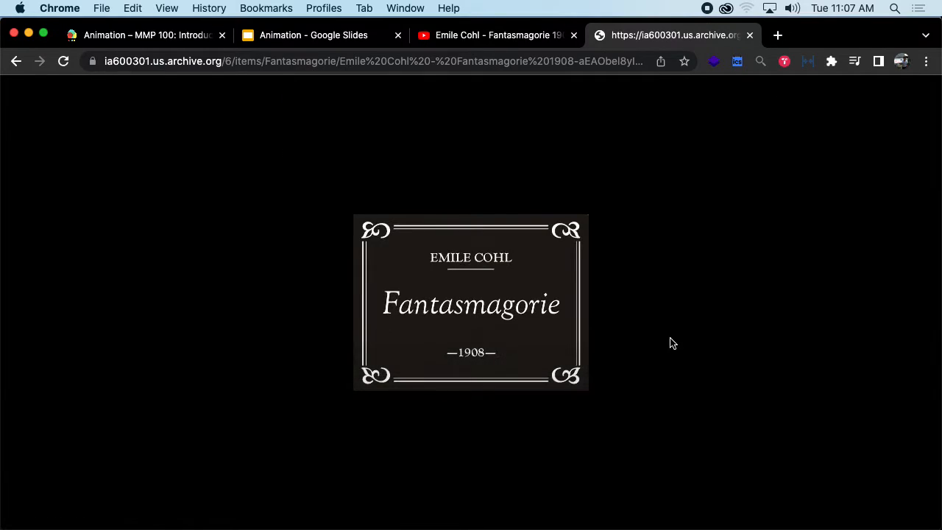
left_click(16, 61)
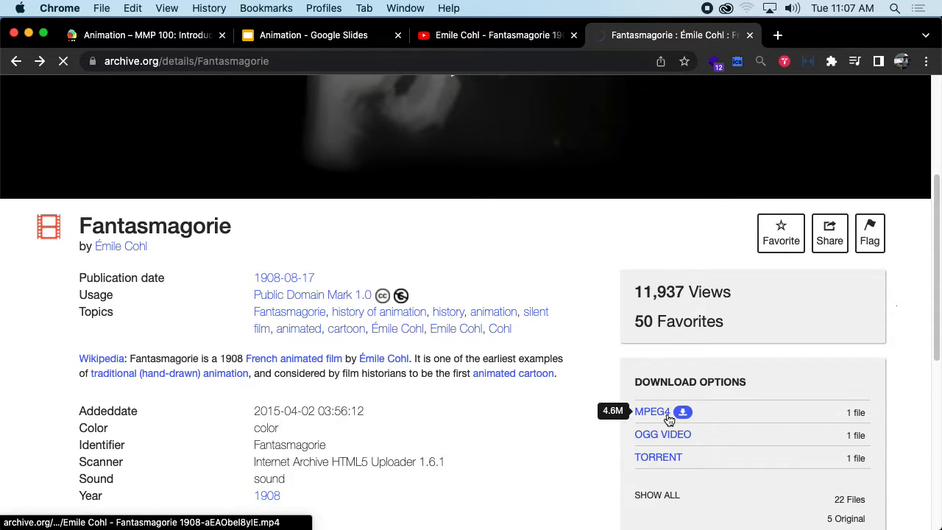
left_click(657, 353)
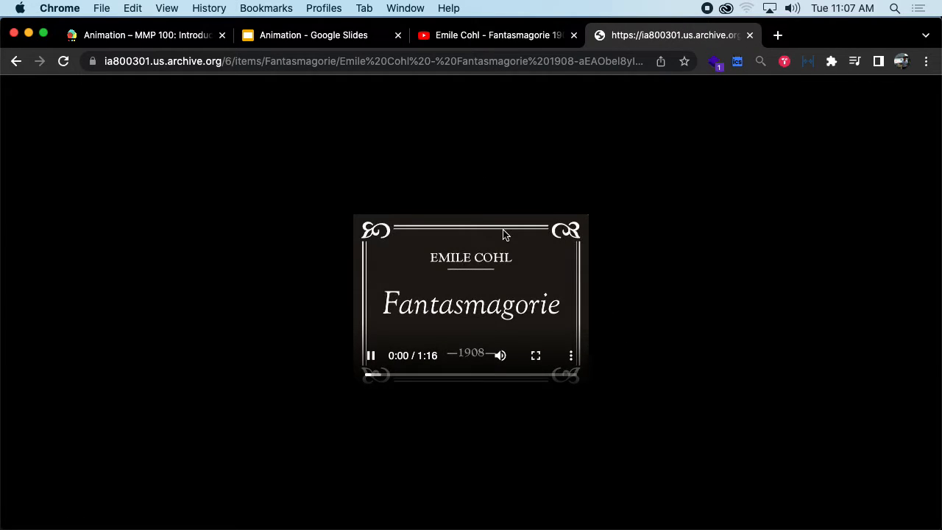
left_click(572, 357)
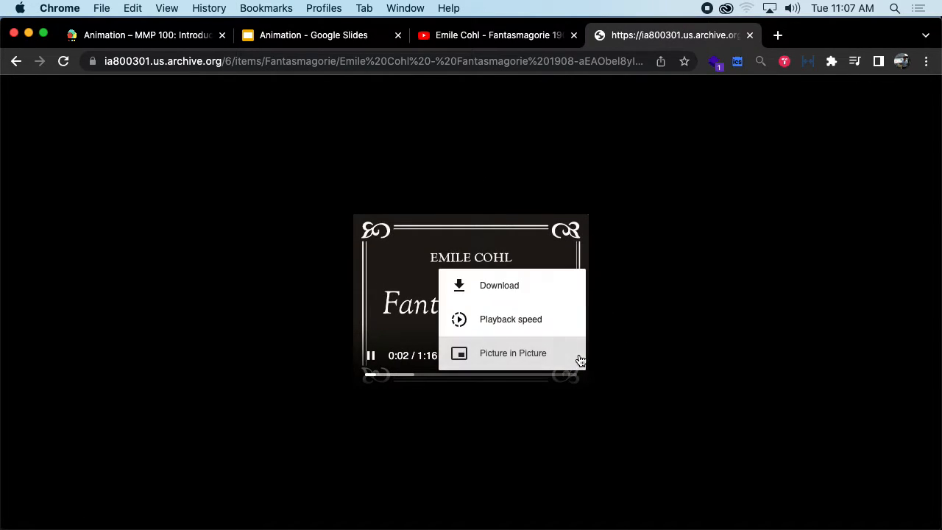
left_click(574, 360)
left_click(574, 360)
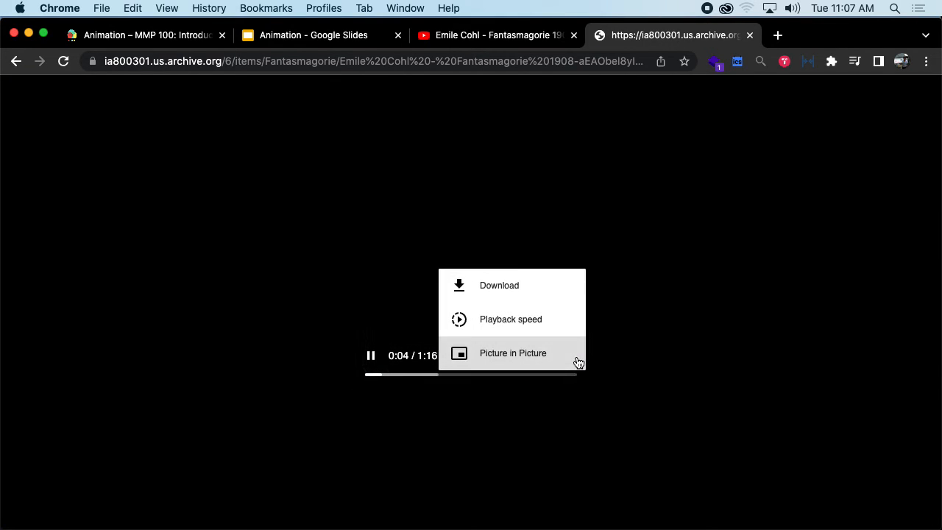
left_click(532, 285)
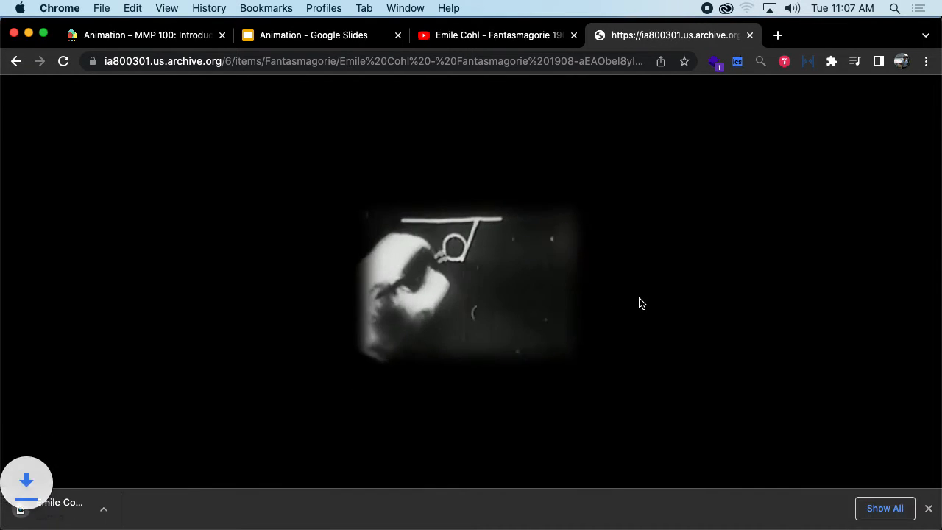
Return to the film's Internet Archive details page and open its Public Domain Mark 1.0 usage licence
left_click(16, 61)
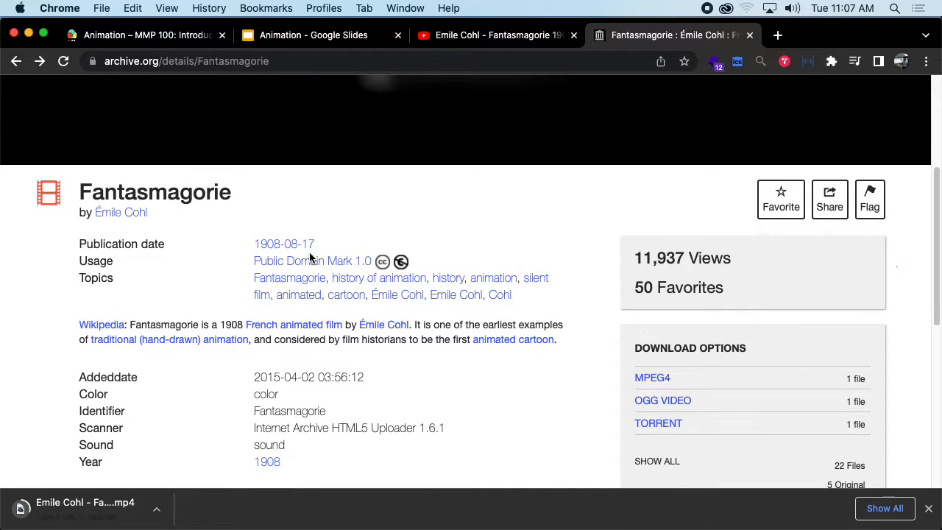
left_click_drag(245, 265, 461, 266)
left_click(460, 266)
left_click(364, 263)
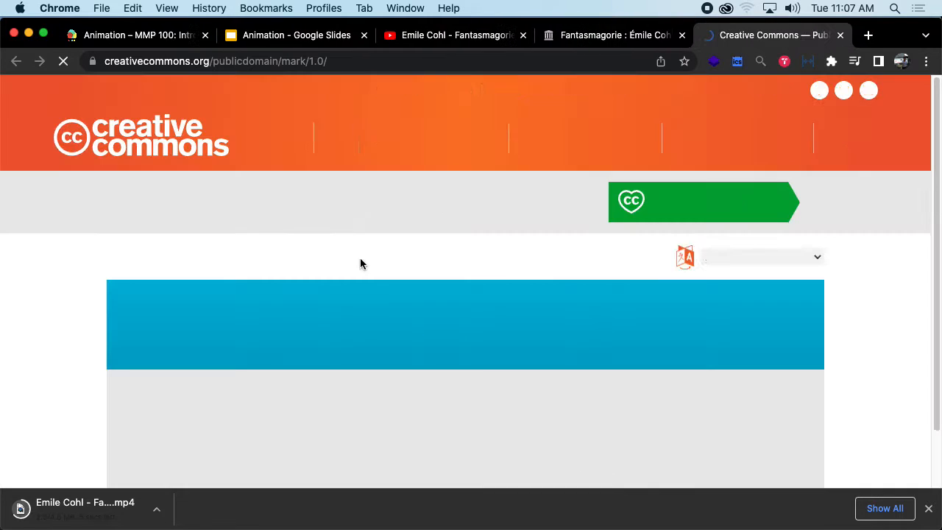
Dismiss the donation request, read through the Creative Commons public-domain terms, and close the licence page
scroll(462, 265, "down", 5)
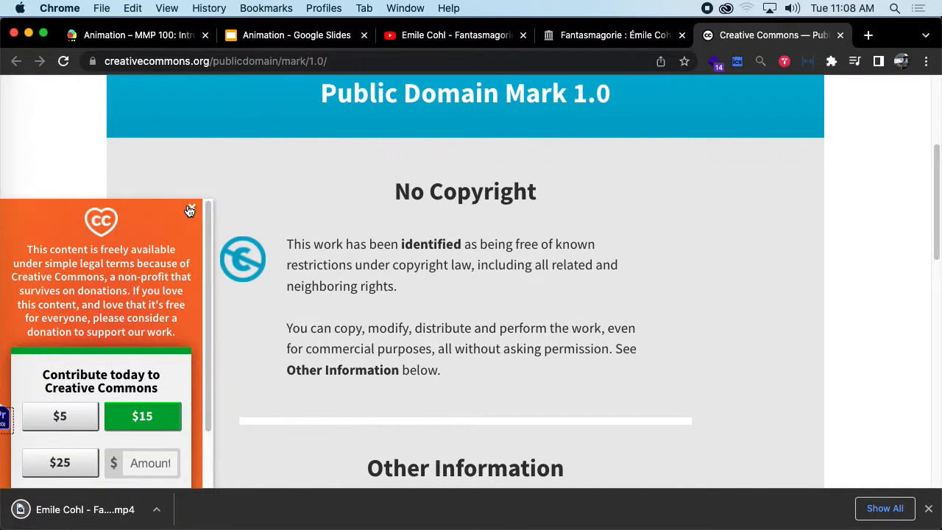
left_click(189, 211)
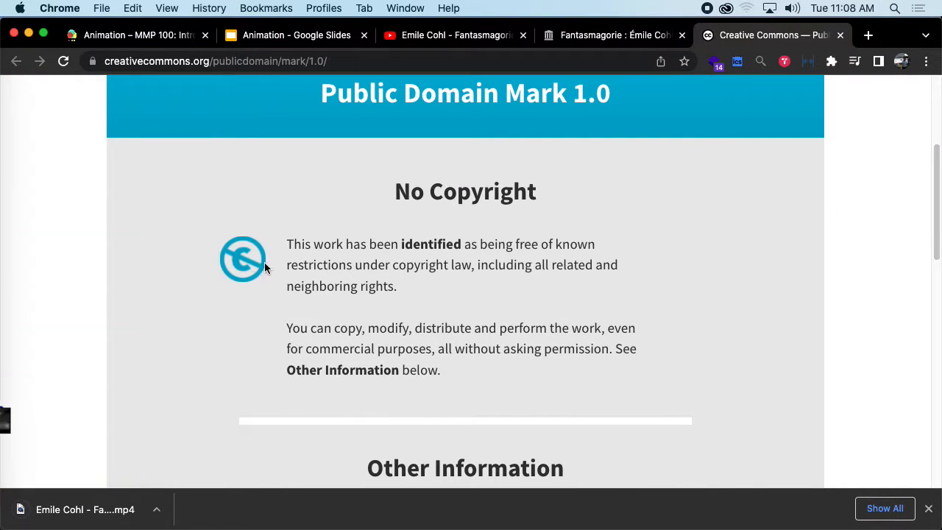
scroll(419, 283, "down", 9)
scroll(336, 275, "down", 10)
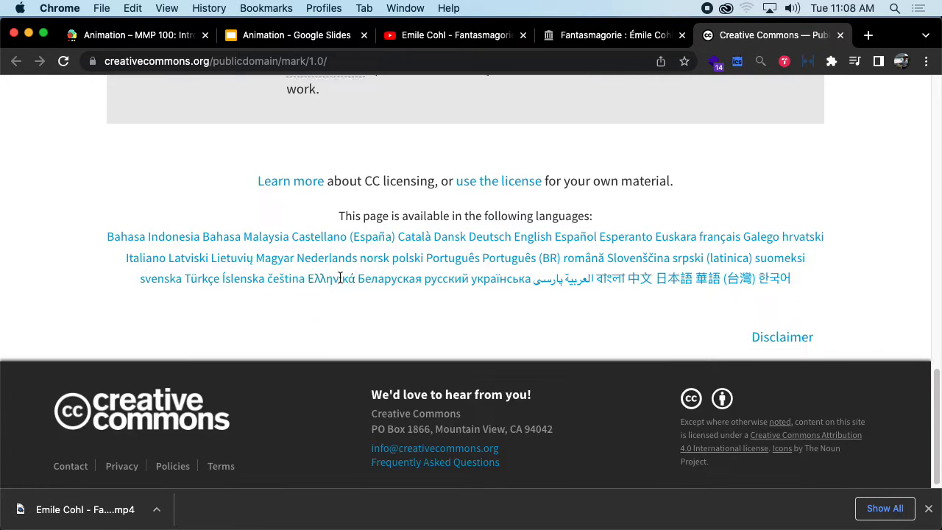
scroll(336, 275, "up", 20)
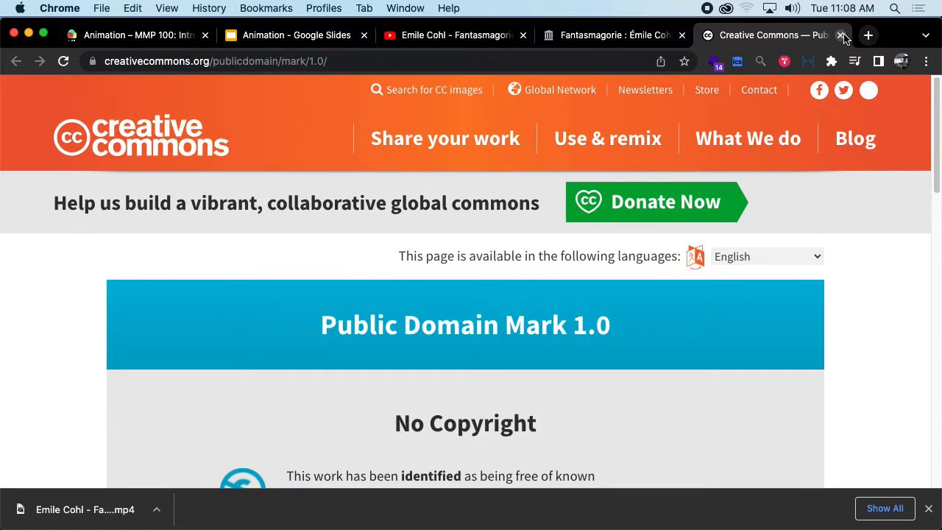
left_click(841, 36)
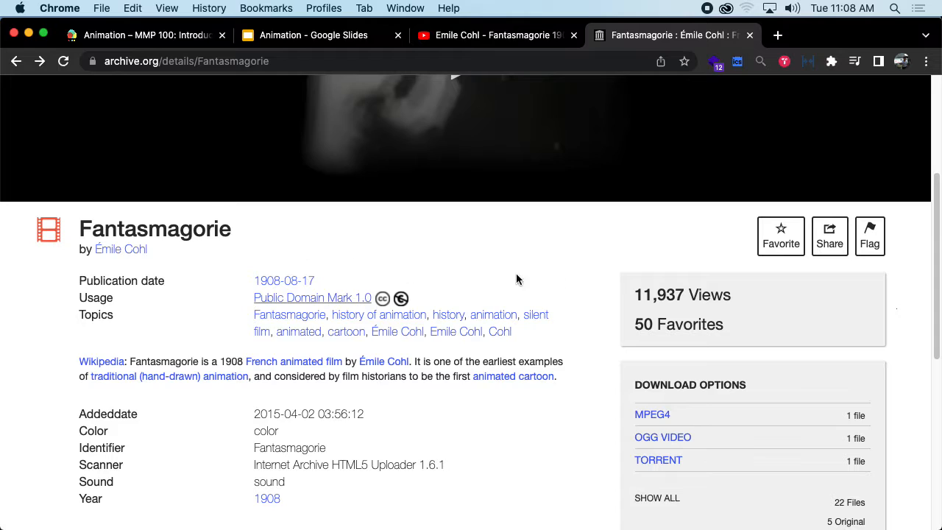
scroll(516, 279, "up", 5)
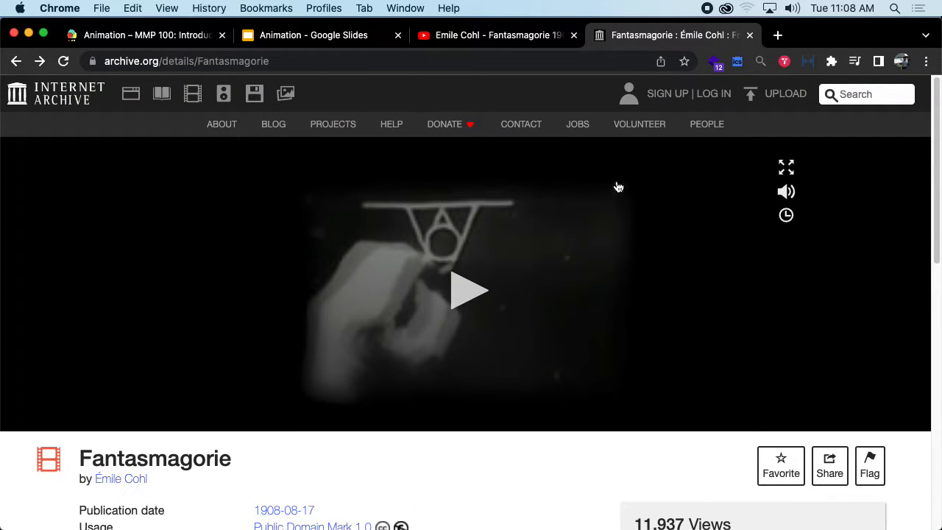
Switch to Finder, open a new window, and select the Fantasmagorie MP4 in the Downloads folder
key("super+Tab")
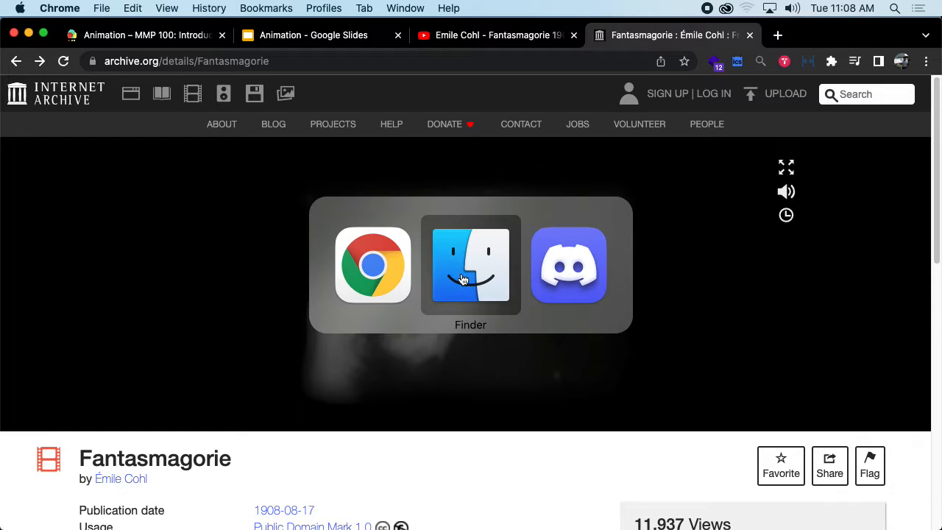
key("super+n")
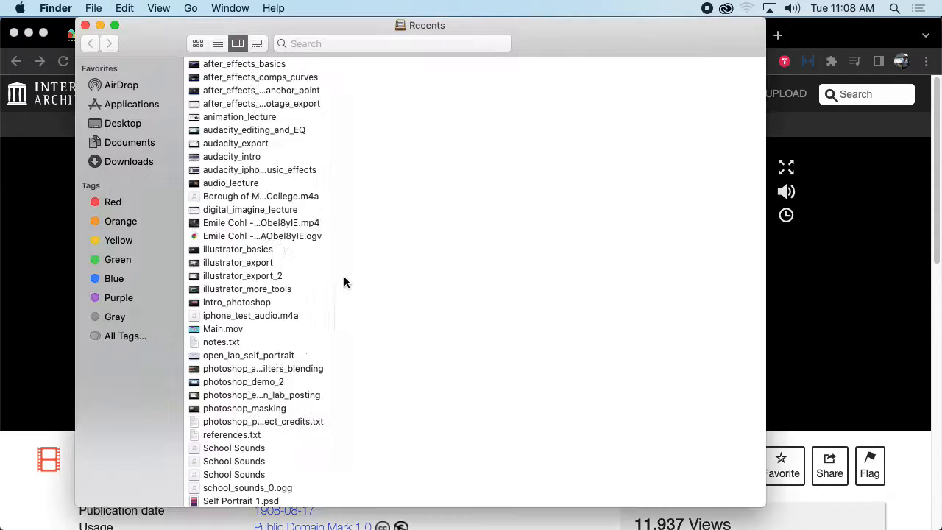
left_click(122, 123)
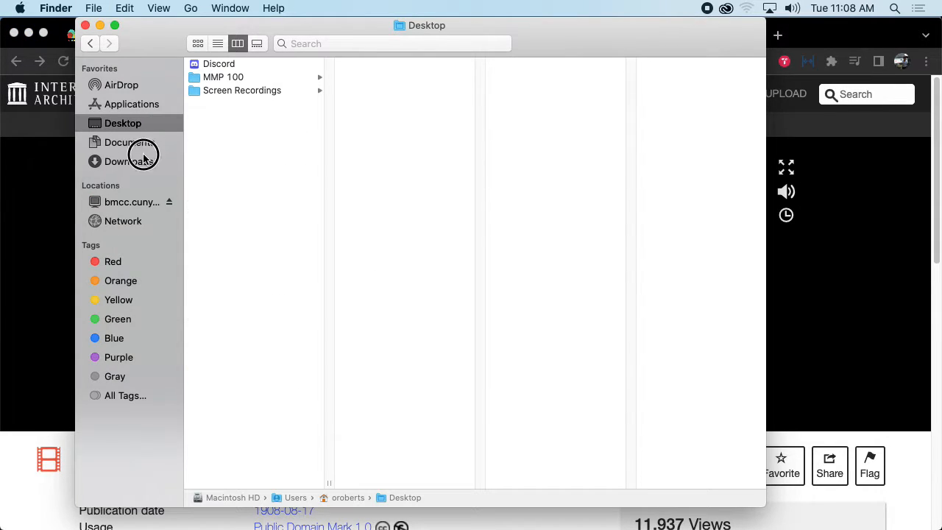
left_click(128, 161)
left_click(296, 85)
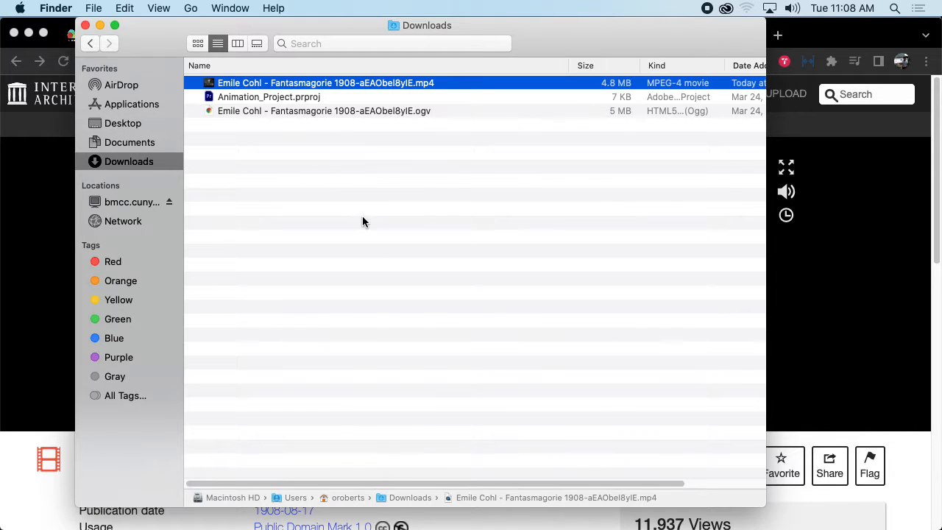
Move Animation_Project.prproj and the .ogv copy of Fantasmagorie from Downloads to the Trash
left_click(393, 96)
key("Up")
left_click(427, 112)
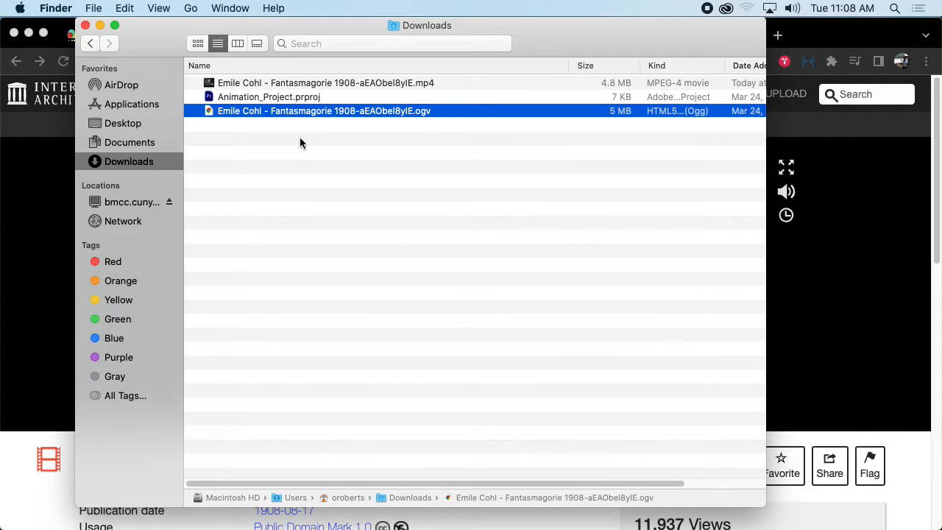
left_click(304, 96, "super")
right_click(272, 97)
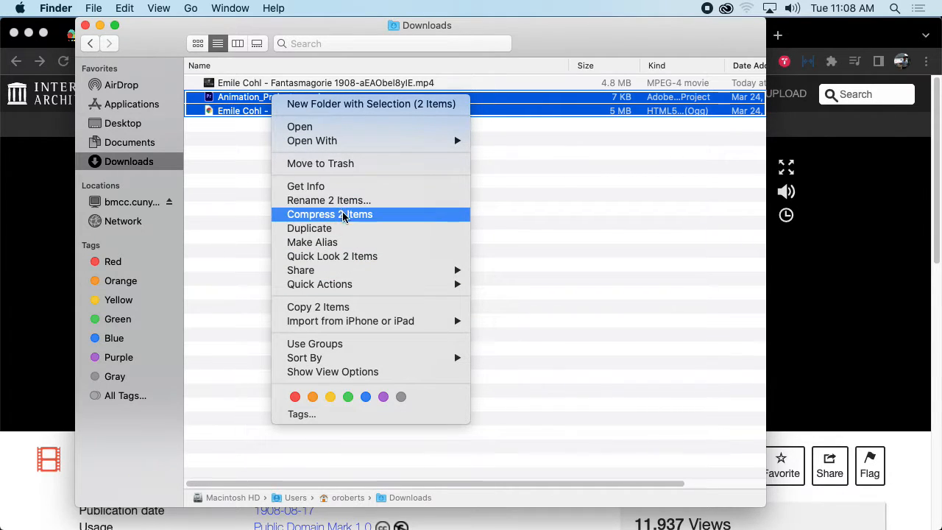
left_click(353, 166)
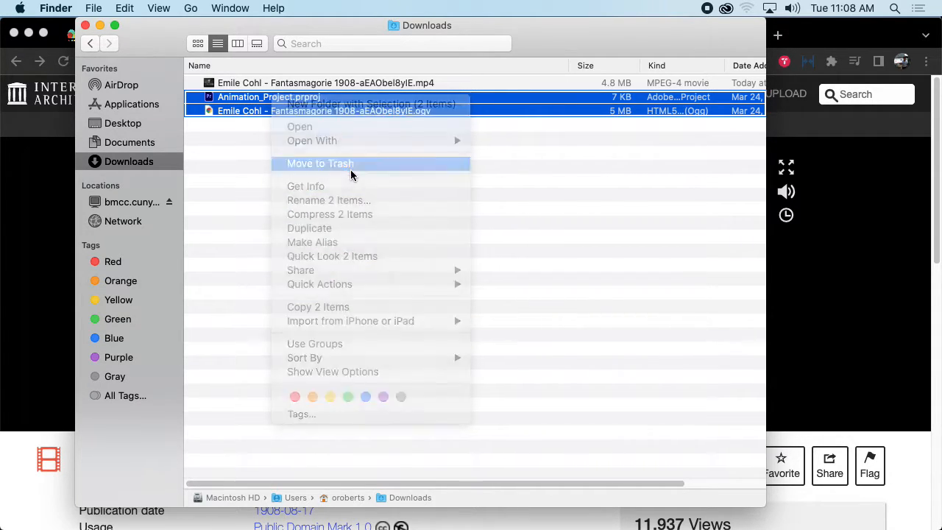
Move the Fantasmagorie MP4 from Downloads into the Animation folder inside MMP 100 on the Desktop
left_click(232, 90)
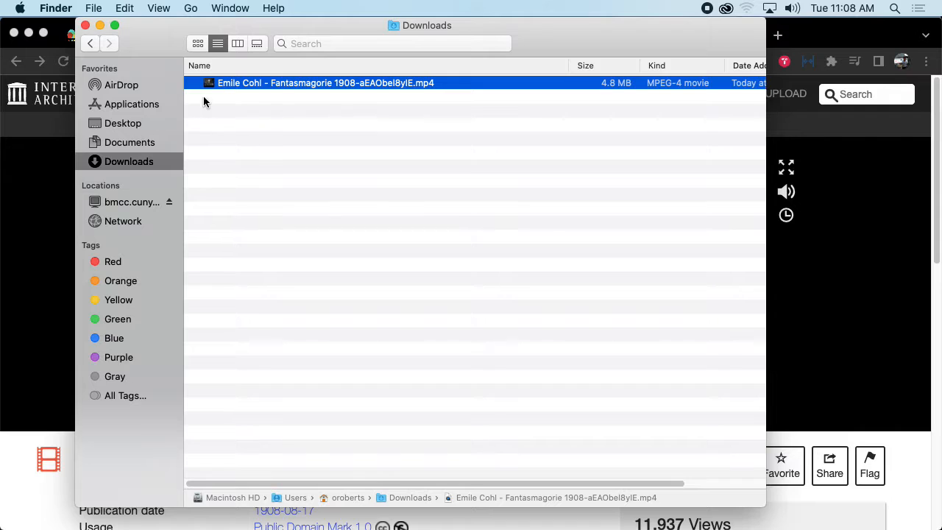
left_click_drag(204, 87, 524, 251)
left_click(559, 194)
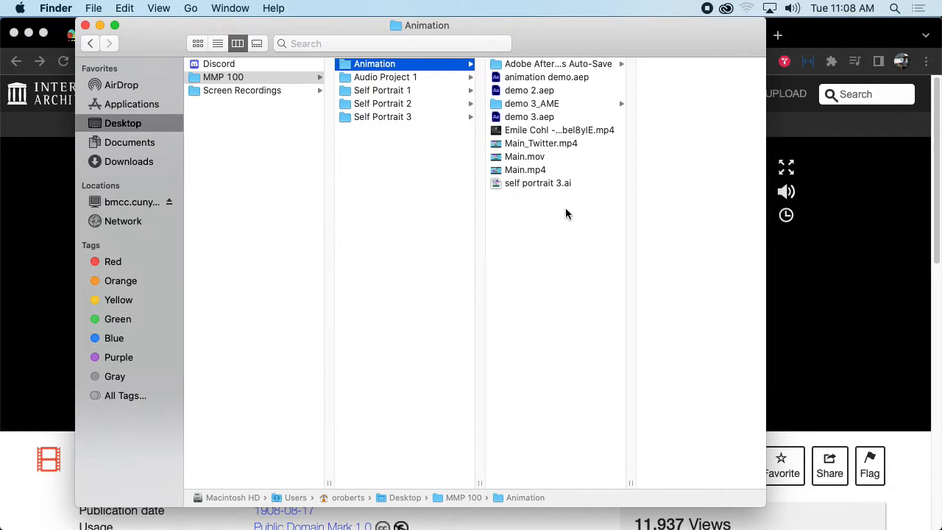
Rename the film's MP4 file in the Animation folder to Fantasmagorie.mp4
left_click(562, 130)
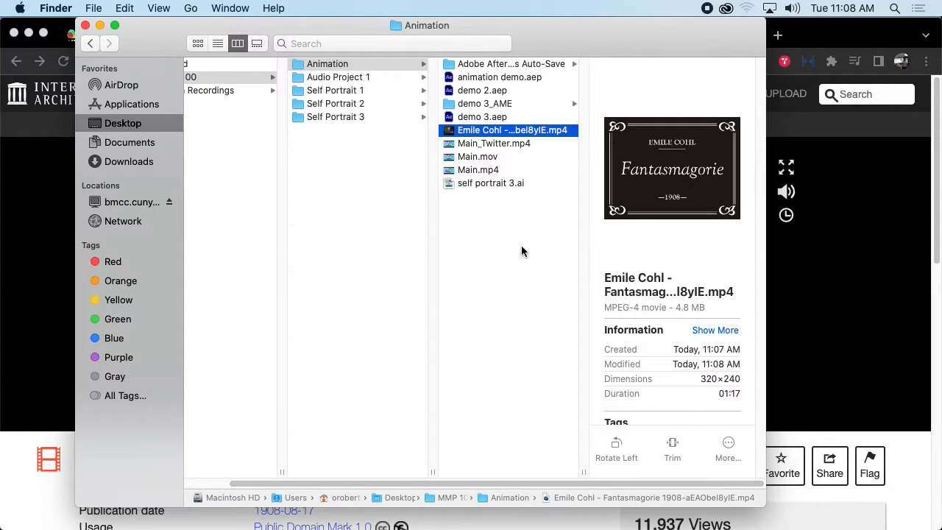
key("Return")
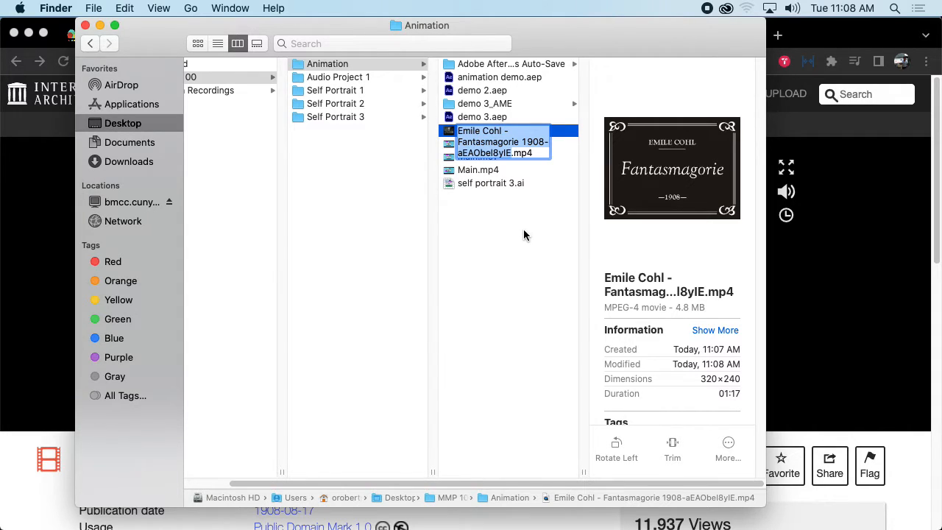
key("Left")
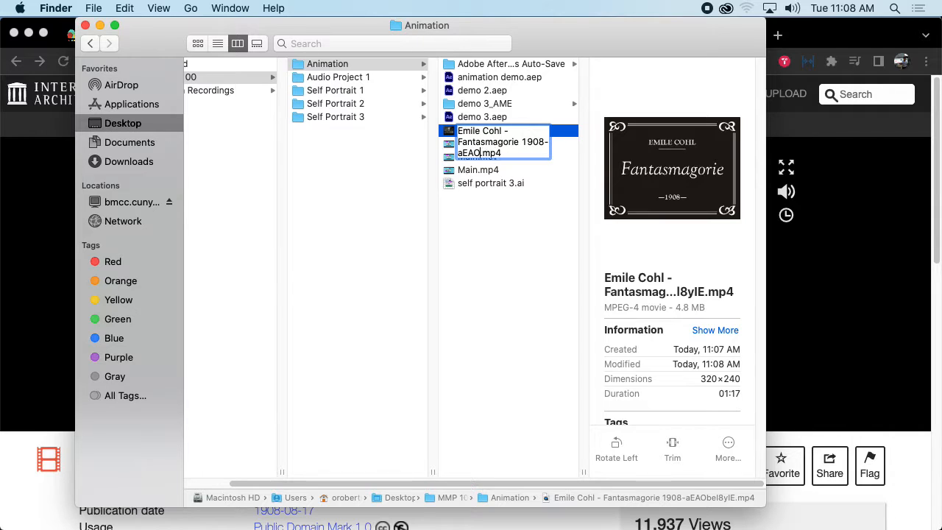
key("BackSpace")
key("BackSpace")
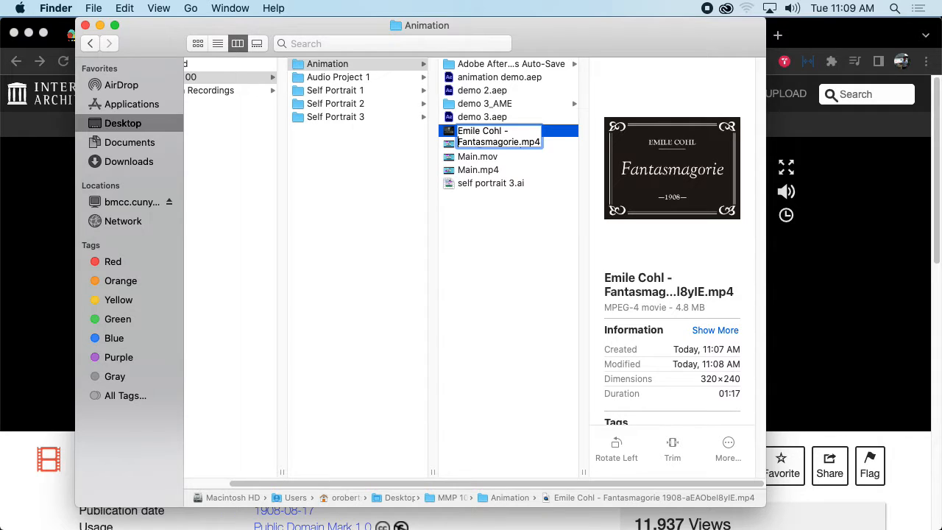
key("BackSpace")
key("BackSpace")
key("BackSpace")
key("BackSpace")
key("BackSpace")
key("BackSpace")
key("BackSpace")
key("BackSpace")
key("BackSpace")
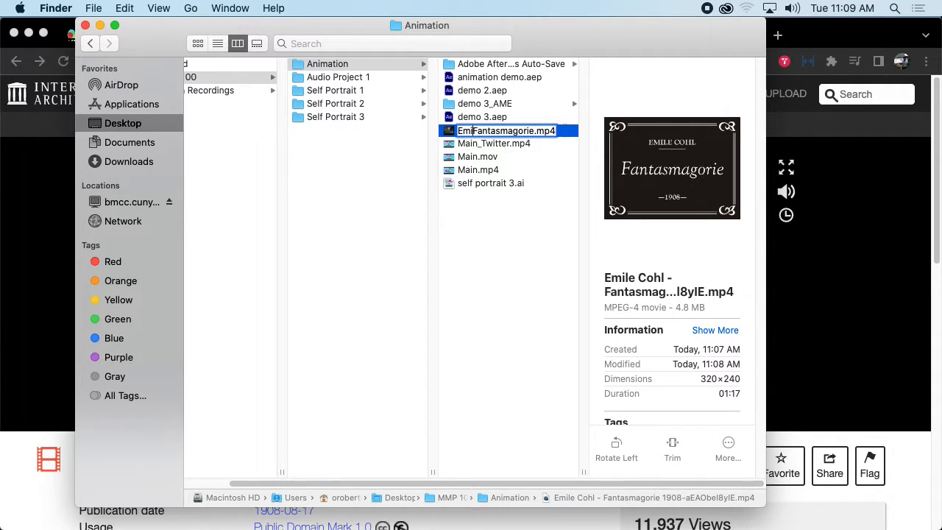
key("Return")
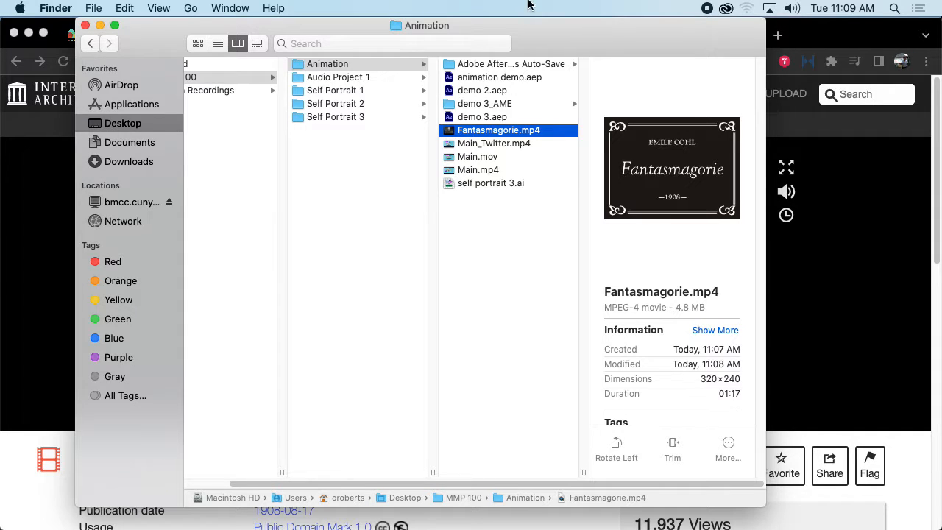
Open Fantasmagorie.mp4 in QuickTime Player, quit the player, and check which applications can open the file
right_click(503, 135)
mouse_move(692, 151)
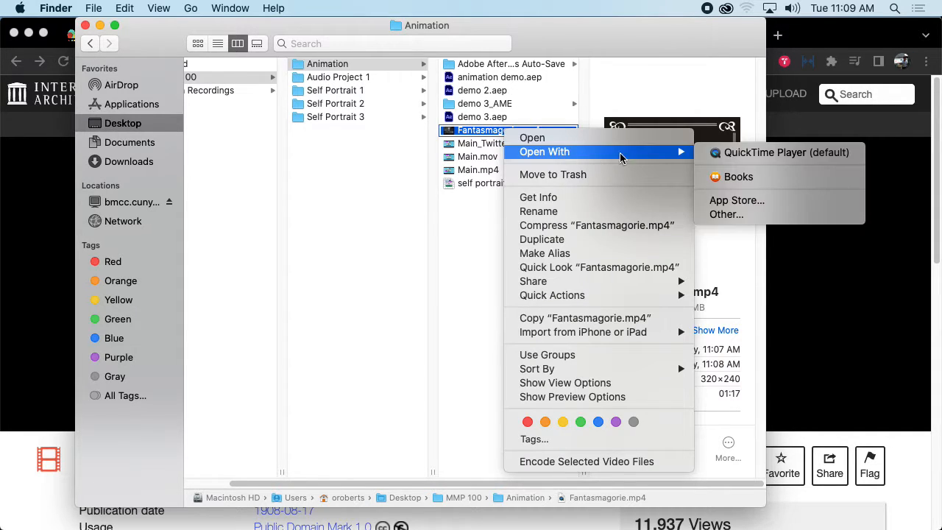
left_click(742, 156)
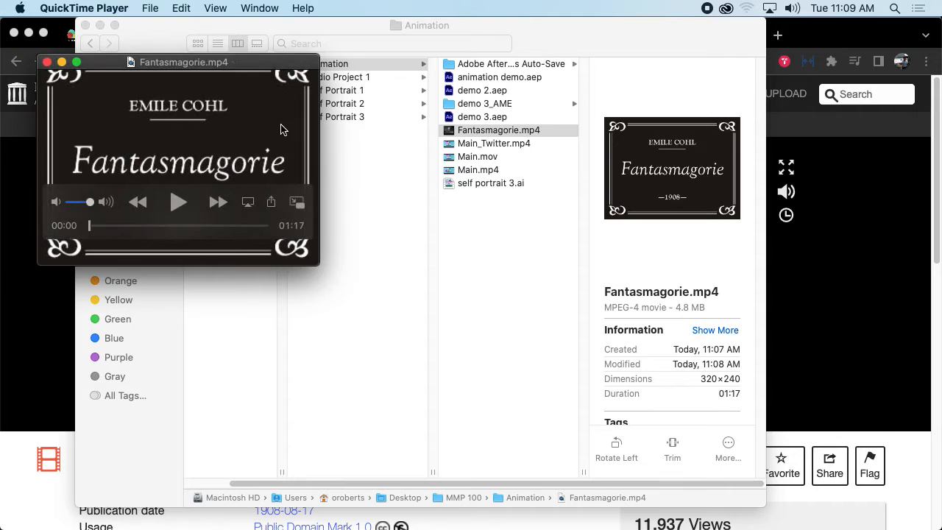
key("super+q")
right_click(519, 134)
mouse_move(606, 152)
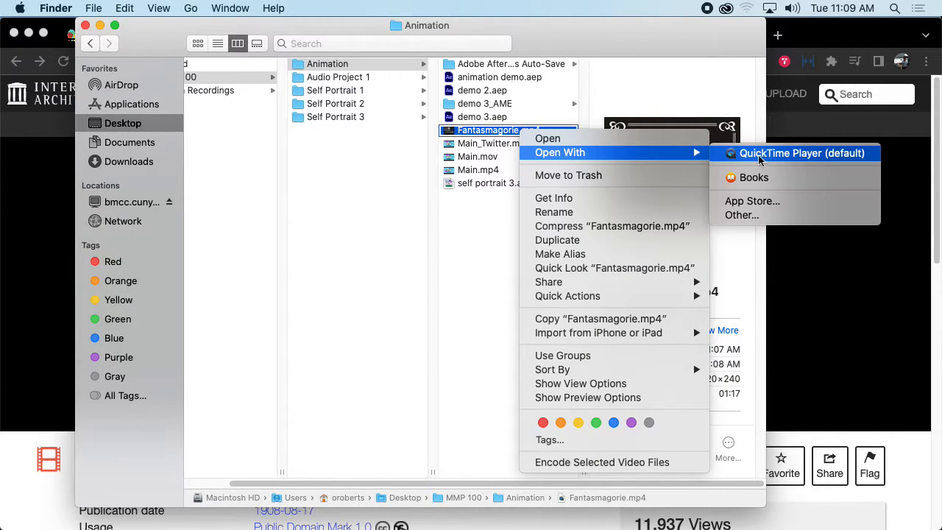
left_click(487, 233)
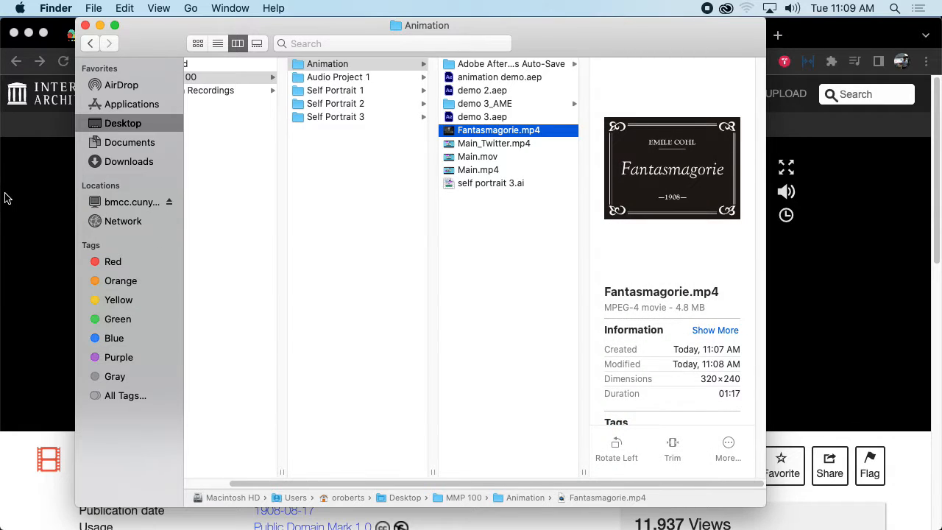
Open Fantasmagorie.mp4 from the Animation folder in Photoshop 2022 and reset the Essentials workspace
mouse_move(11, 197)
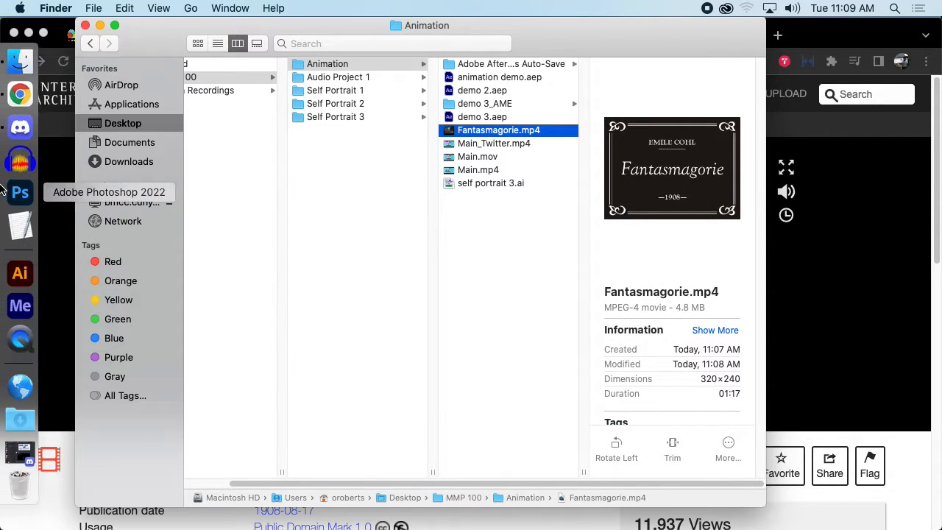
left_click_drag(440, 130, 20, 190)
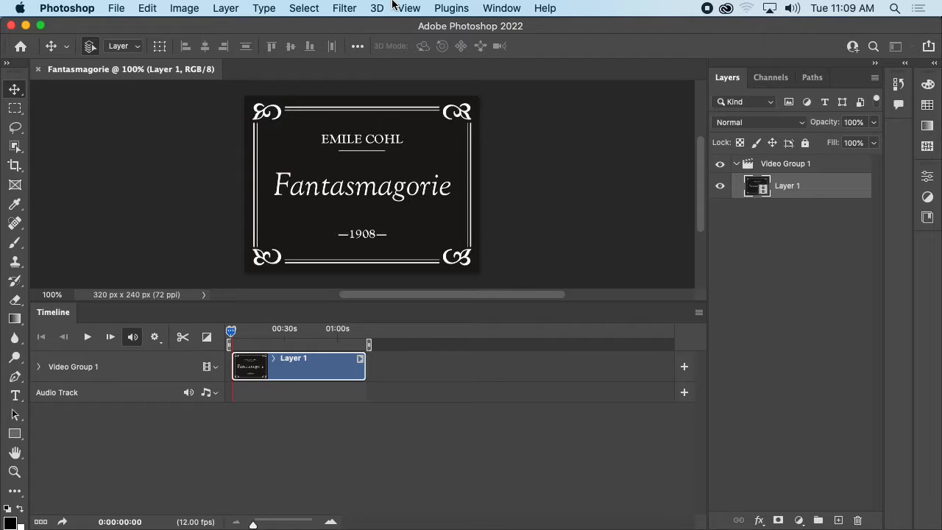
left_click(488, 6)
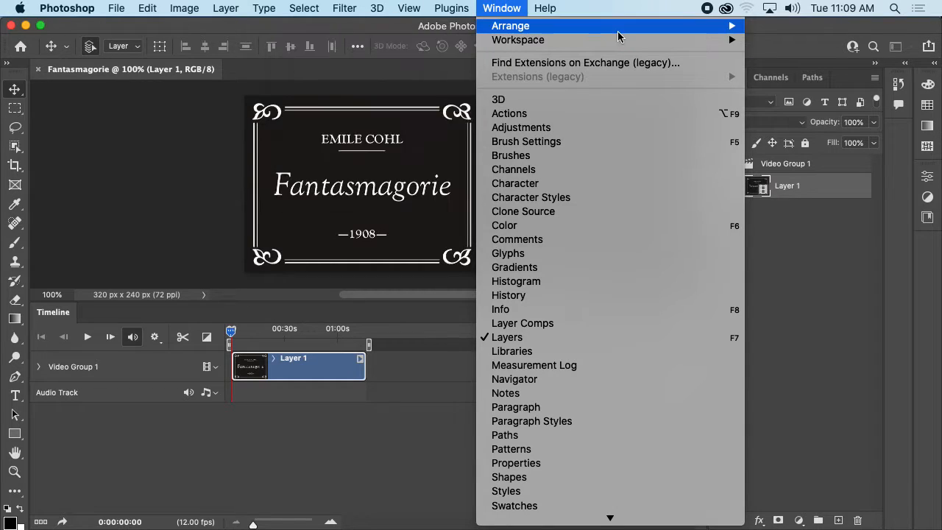
mouse_move(634, 30)
mouse_move(608, 40)
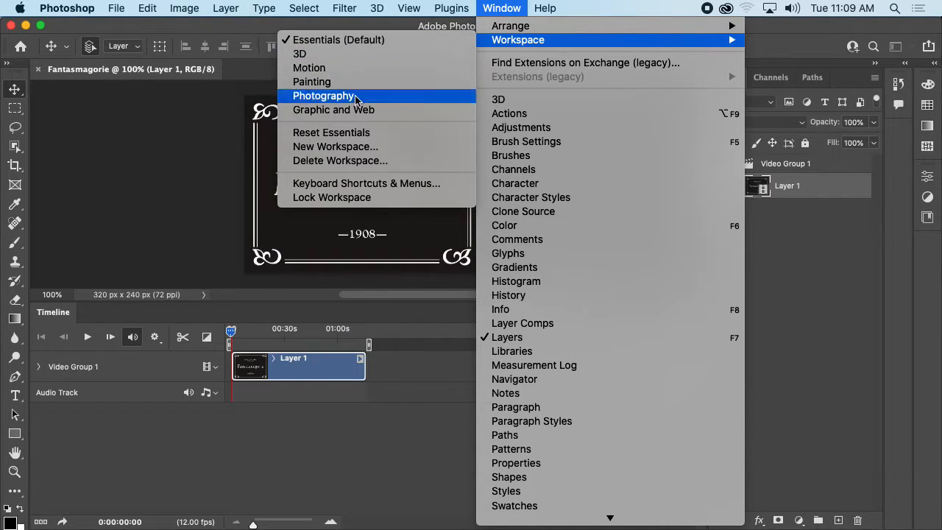
left_click(354, 140)
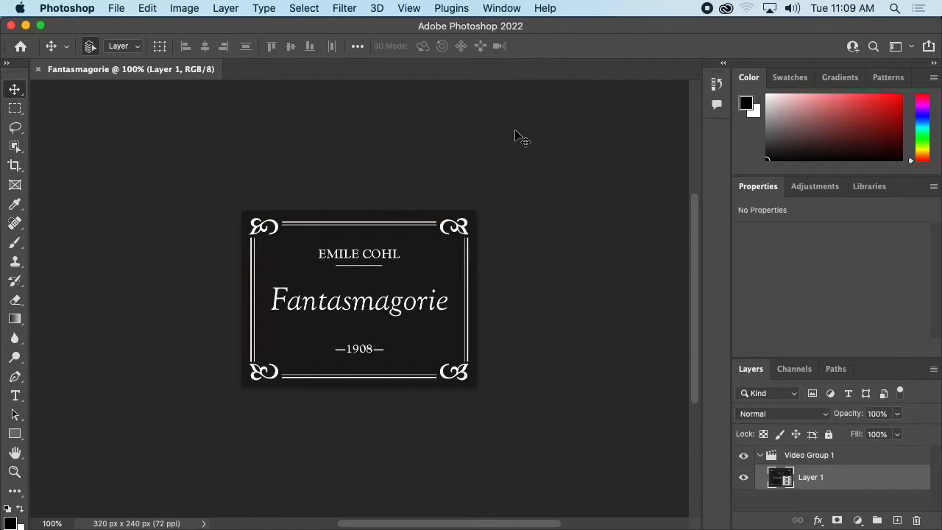
Select Video Group 1 in the layer stack and expand it to reveal the video layer inside
left_click(869, 479)
left_click(851, 455)
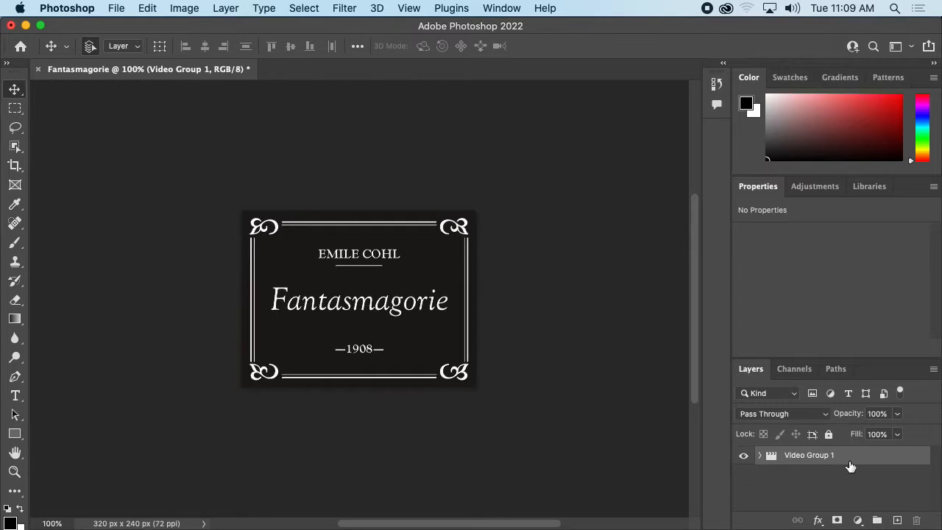
left_click(760, 455)
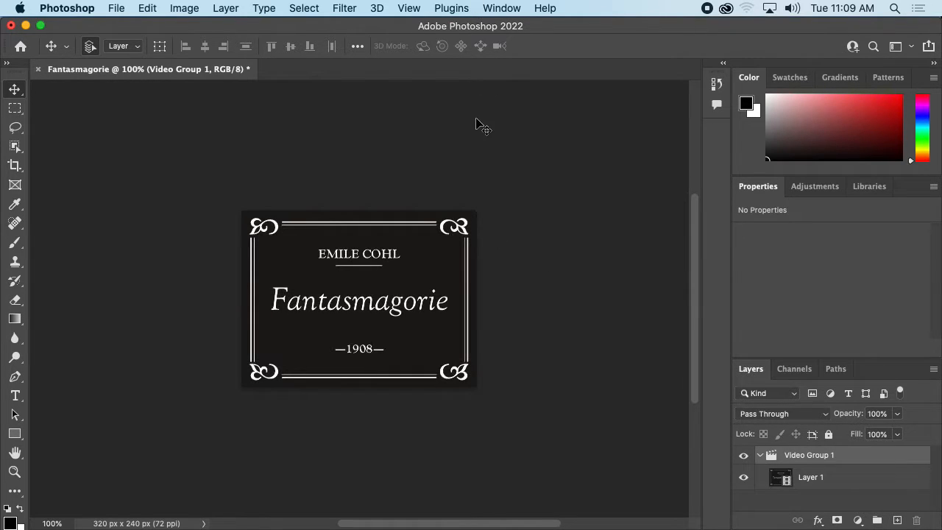
Display the Timeline for the Fantasmagorie document and make its area taller
left_click(497, 7)
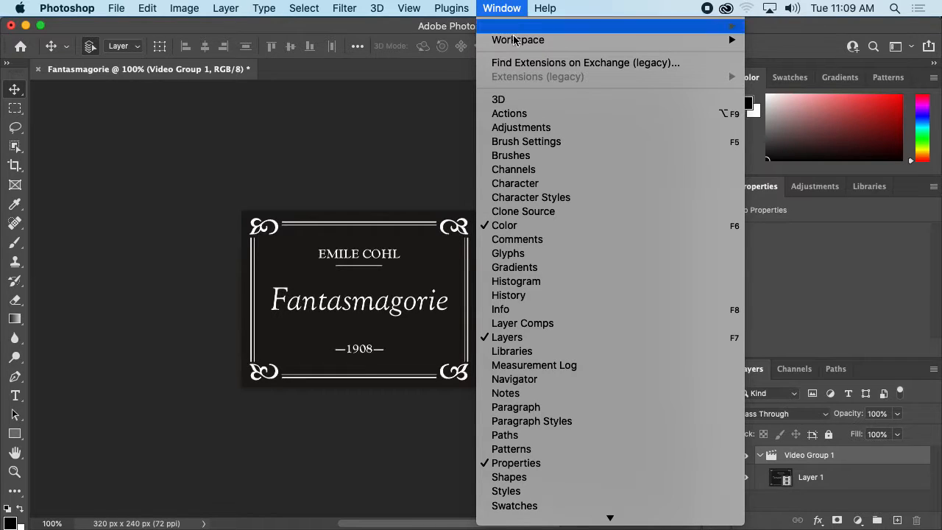
scroll(519, 423, "down", 3)
left_click(530, 454)
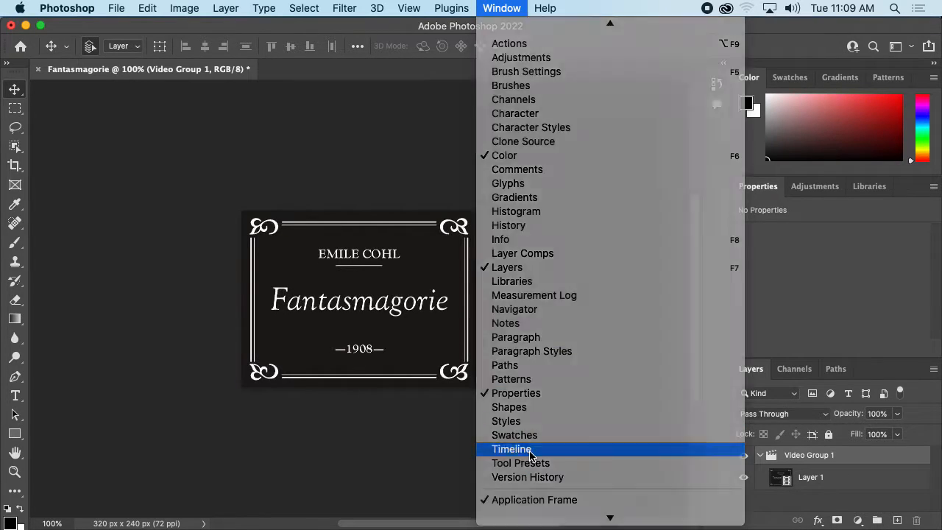
left_click_drag(462, 416, 463, 330)
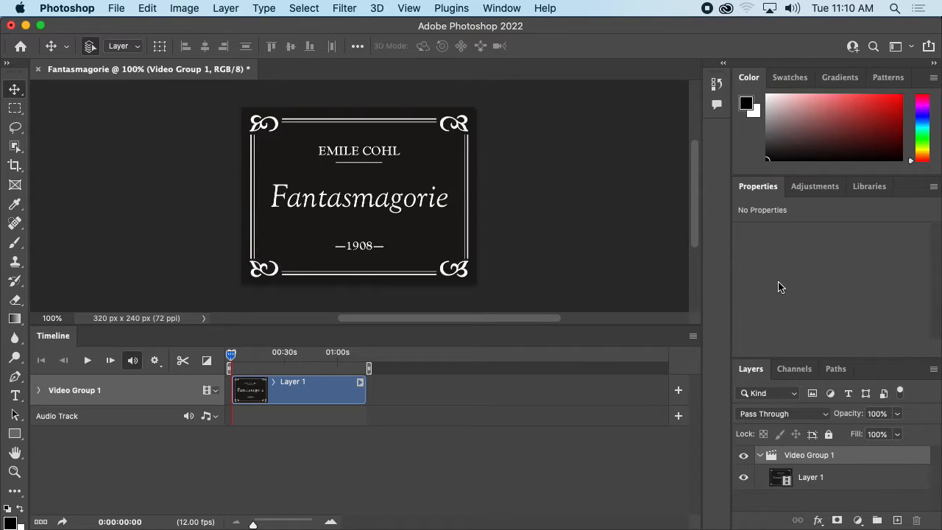
Switch to the Motion workspace and make its Timeline area slightly taller
left_click(494, 7)
mouse_move(515, 43)
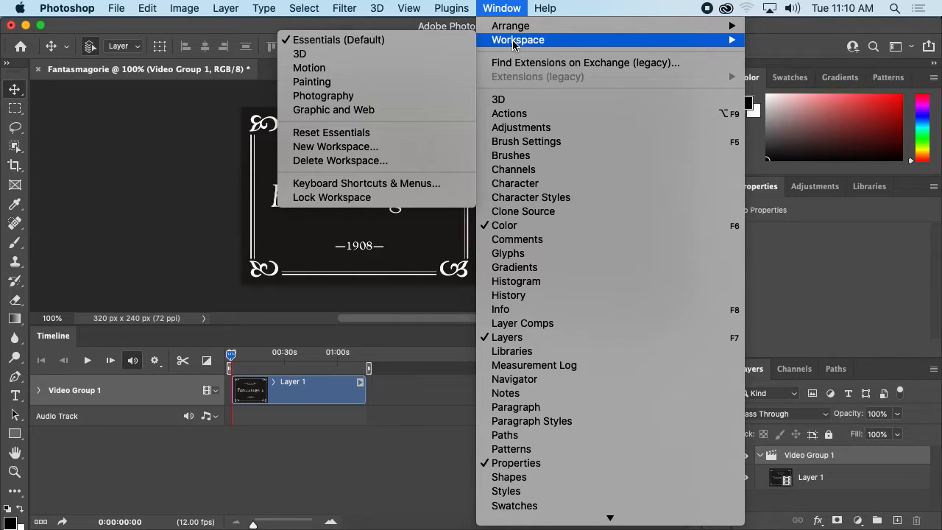
left_click(308, 68)
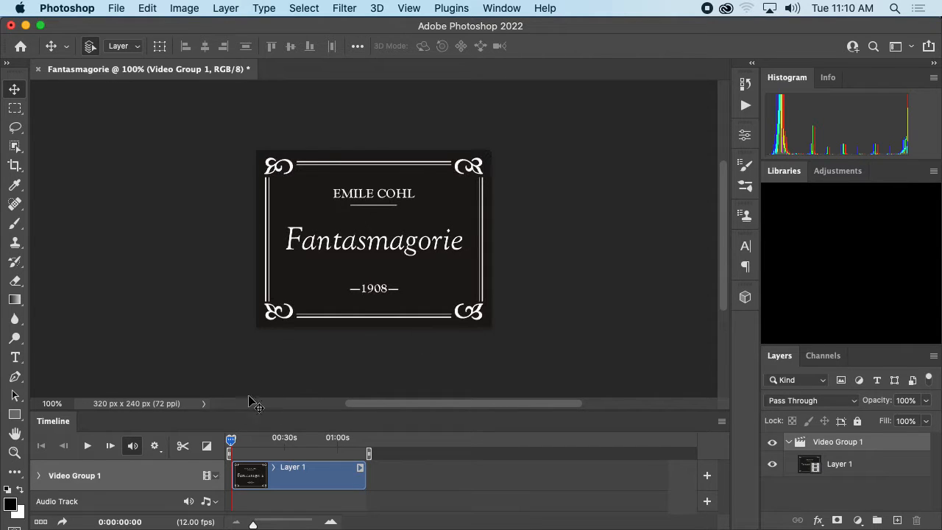
left_click_drag(301, 412, 312, 396)
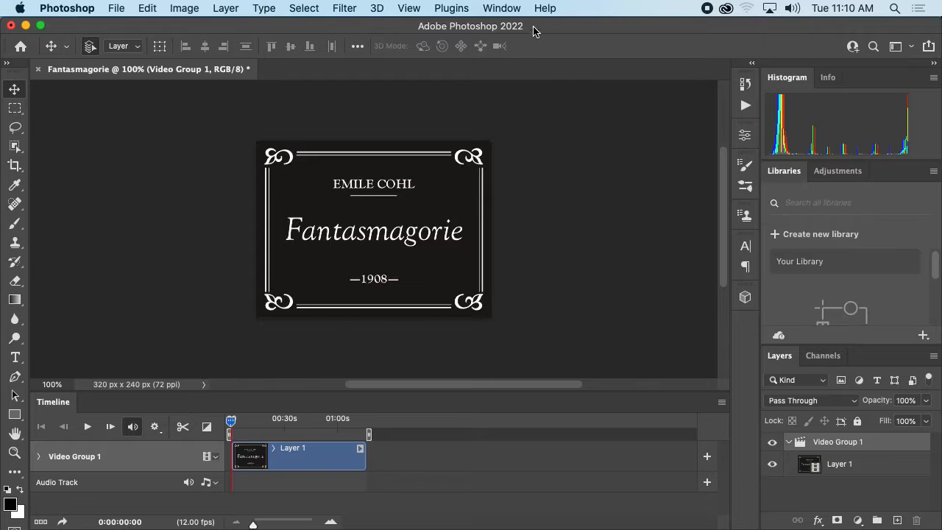
Switch the workspace back to Essentials (Default) and reduce the height of the Timeline area
left_click(501, 8)
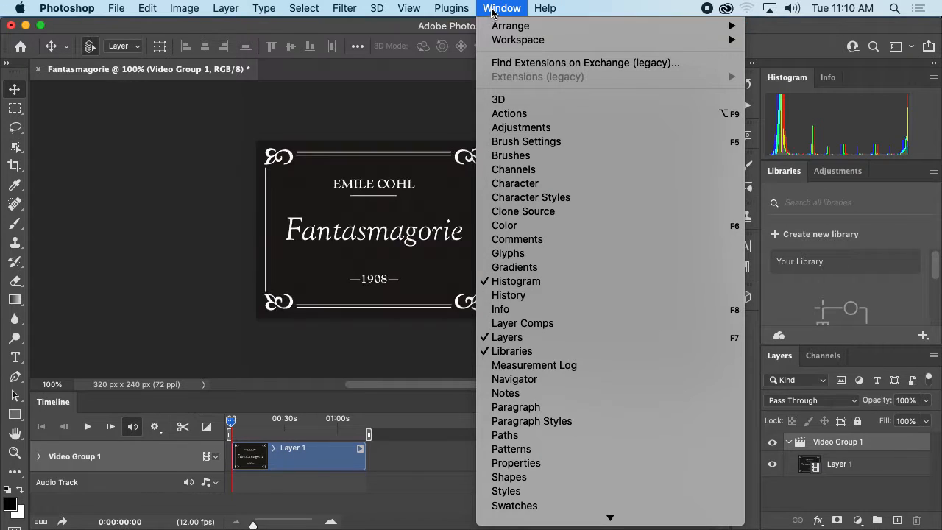
mouse_move(498, 40)
left_click(359, 40)
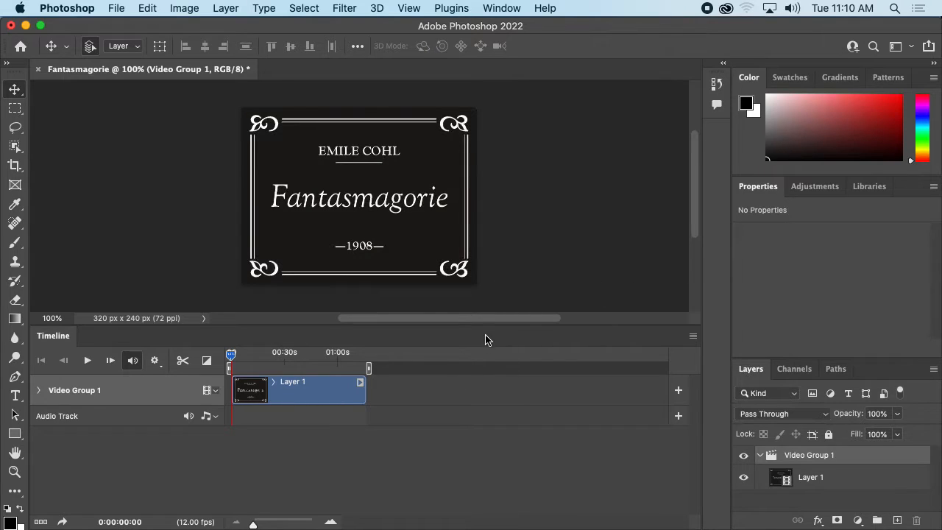
left_click_drag(417, 326, 429, 378)
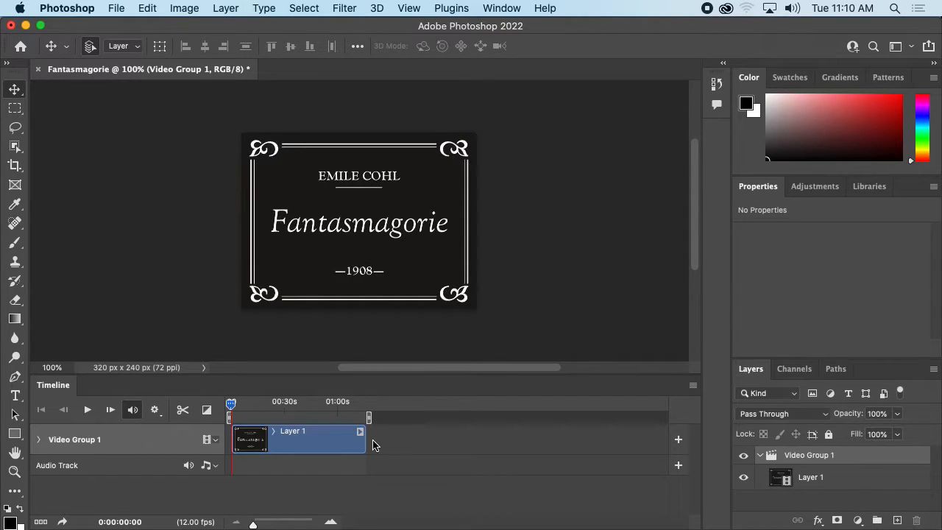
Narrow the timeline's work area to a middle portion of the film and preview the frame at 0:00:21:10
left_click_drag(361, 419, 272, 417)
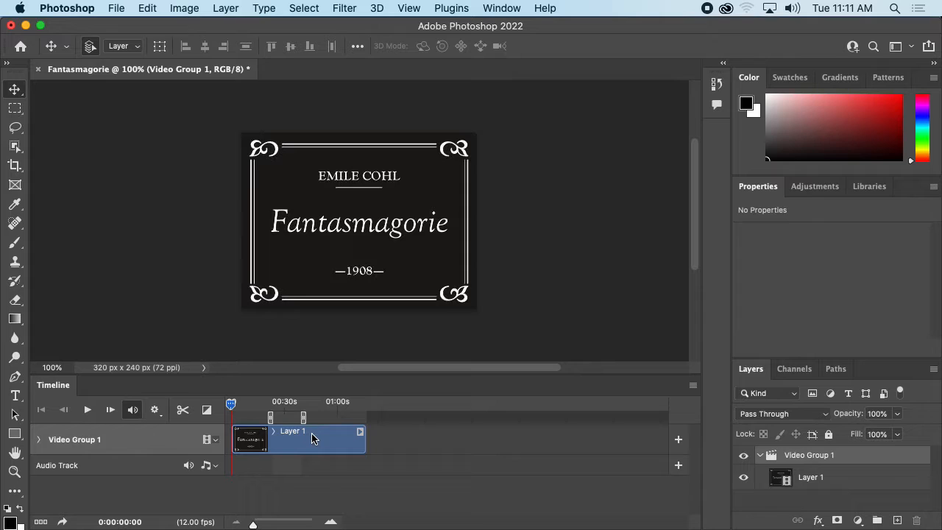
left_click(270, 405)
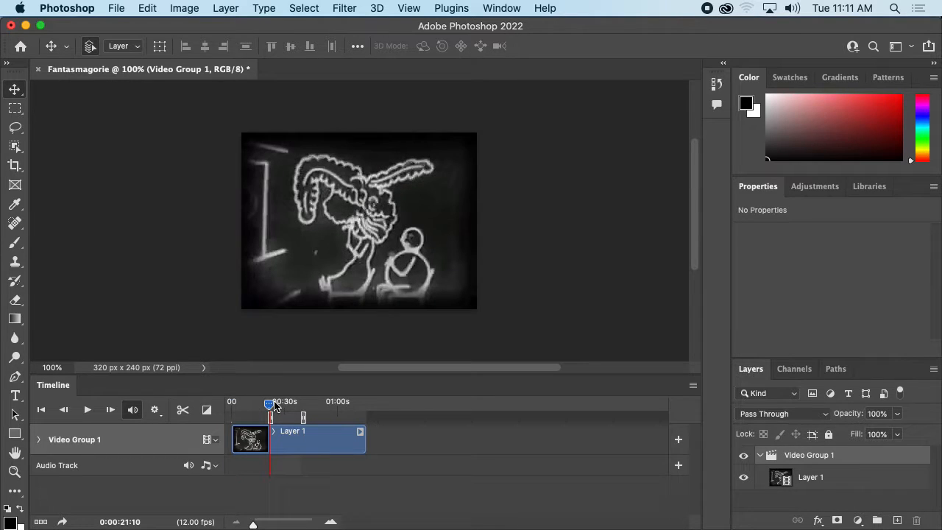
left_click(361, 241)
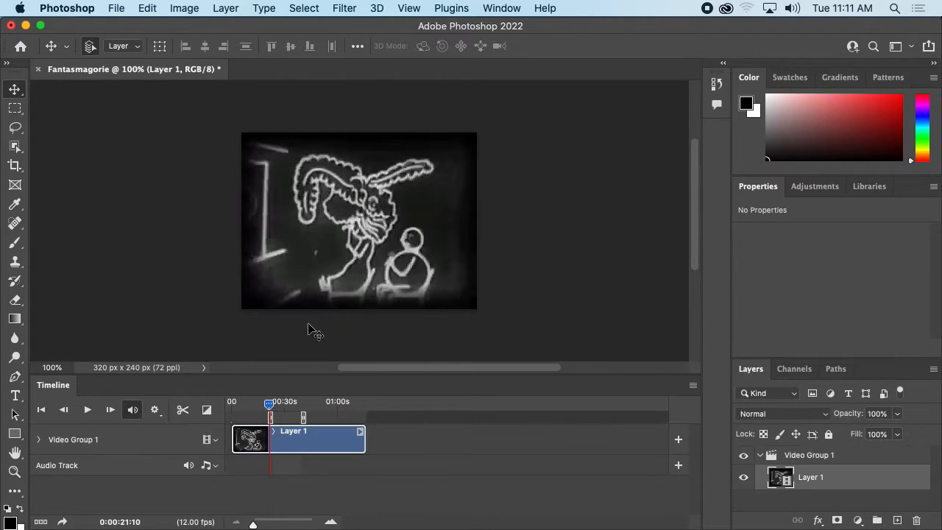
left_click_drag(291, 423, 282, 419)
Turn off timeline audio playback and extend the work area back over the whole clip
left_click(131, 409)
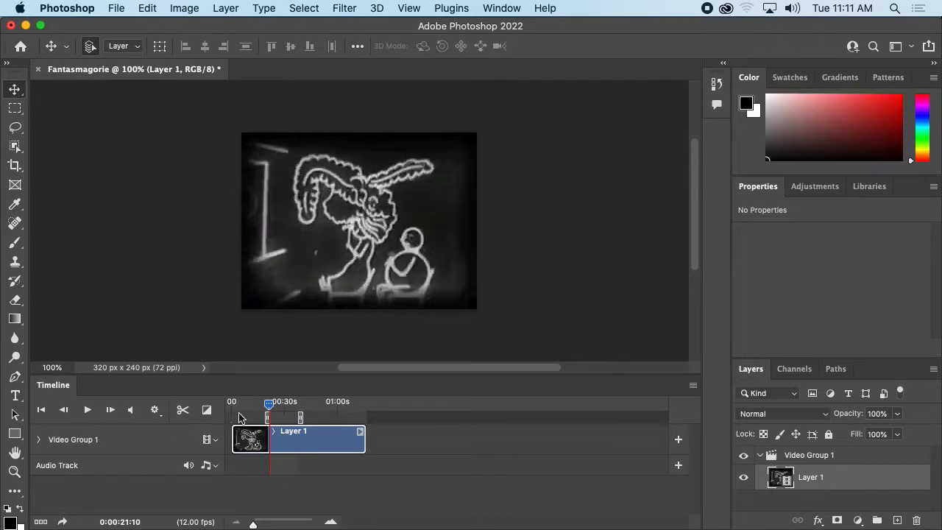
left_click_drag(266, 417, 227, 408)
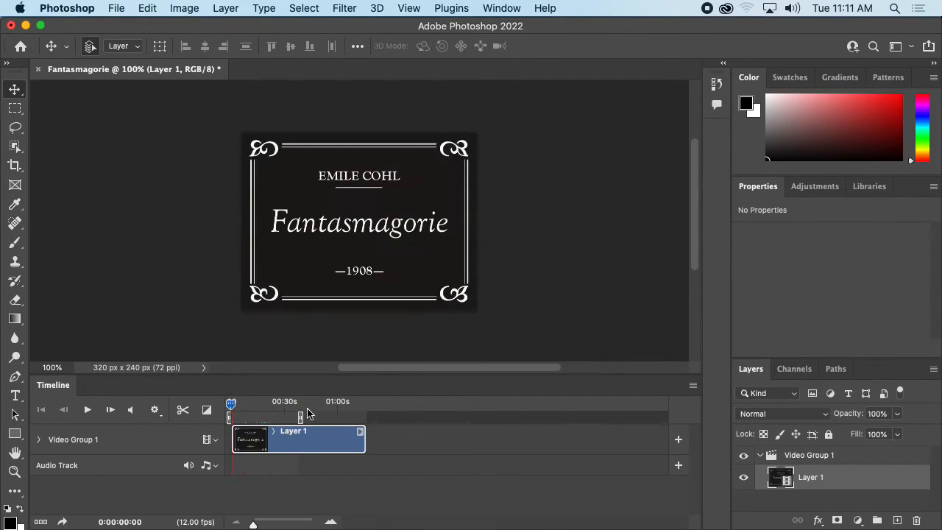
left_click_drag(300, 417, 379, 423)
Play the film in the timeline, toggling the system mute first, and widen the timeline scale
key("ctrl+Up")
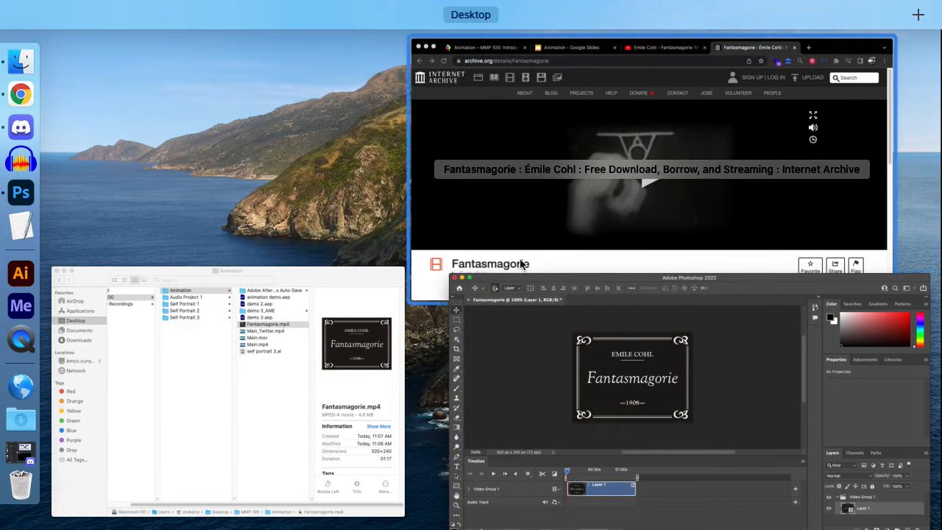
left_click(492, 347)
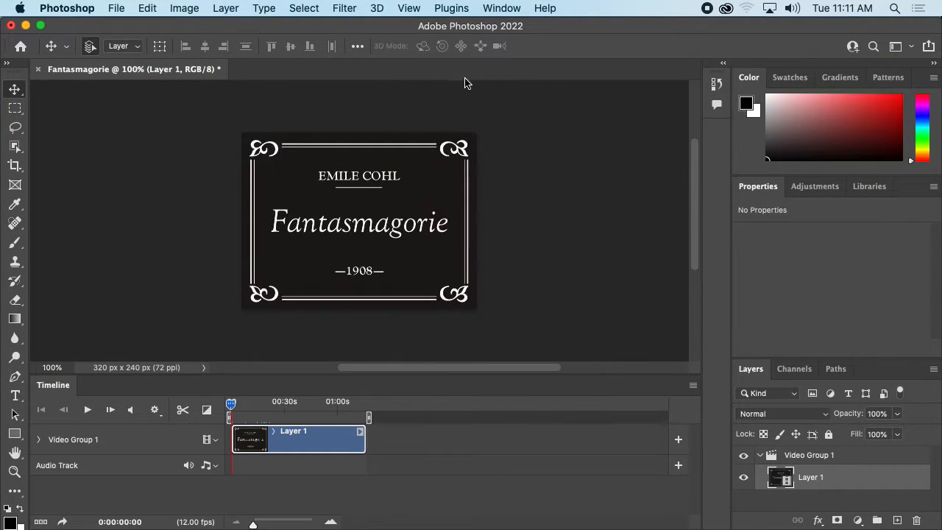
key("XF86AudioMute")
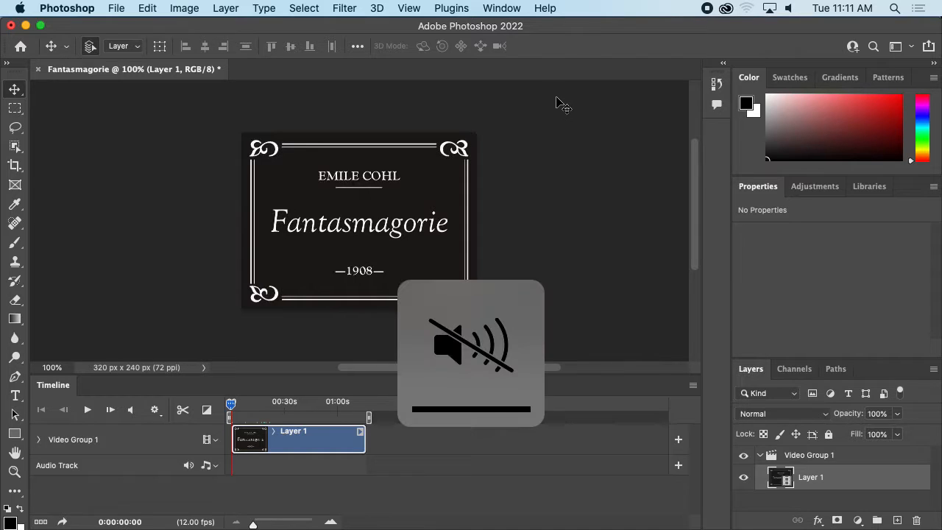
key("space")
key("space")
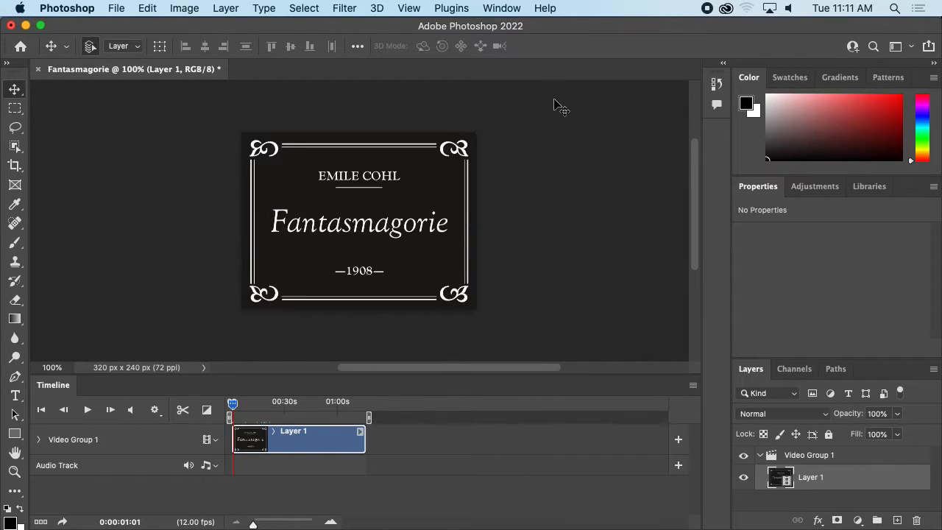
key("XF86AudioMute")
key("space")
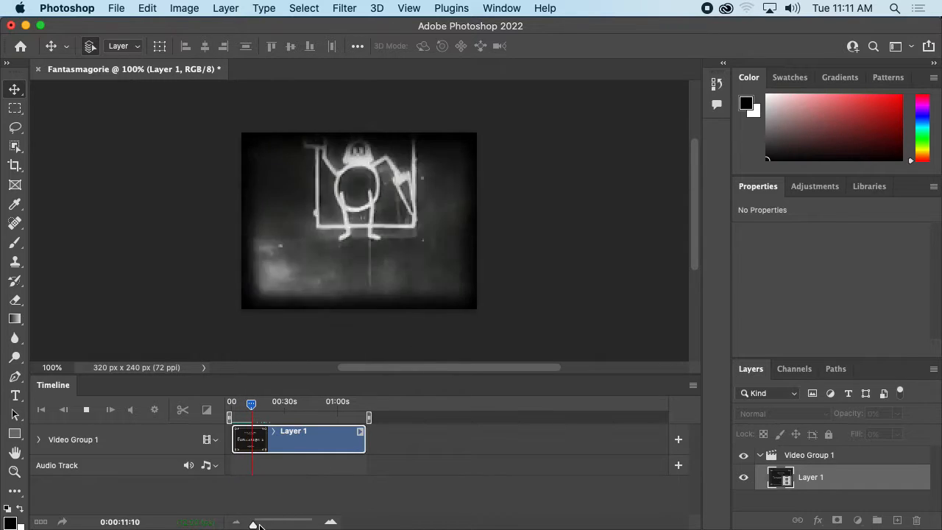
mouse_move(252, 522)
left_mouse_down()
mouse_move(292, 524)
mouse_move(259, 524)
left_mouse_up()
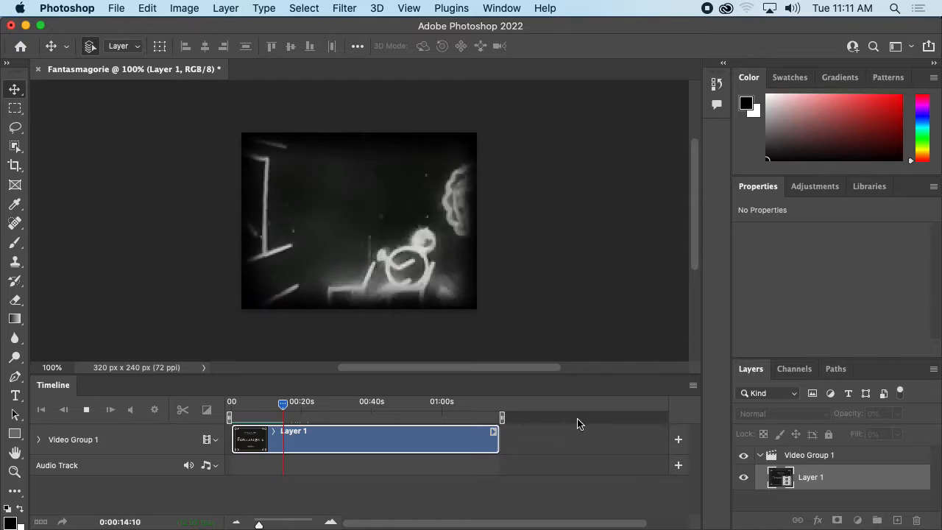
left_click(692, 385)
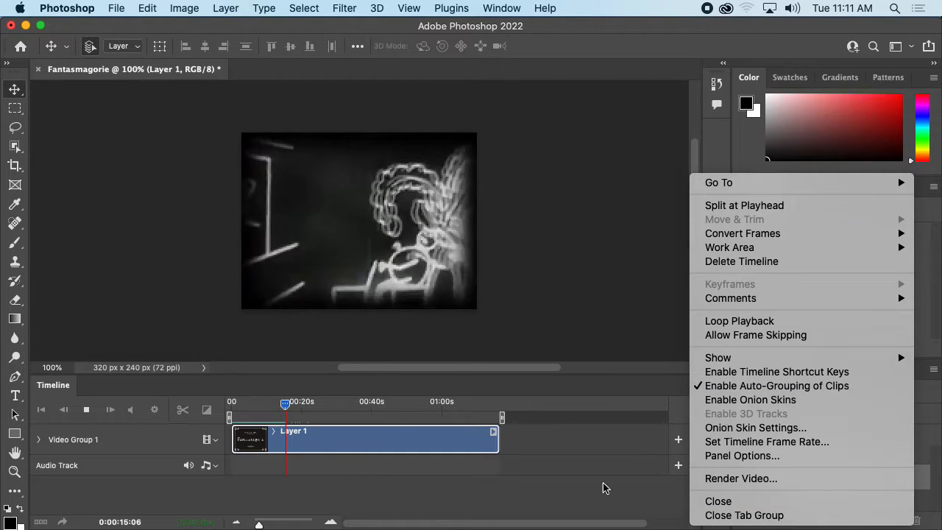
left_click(435, 479)
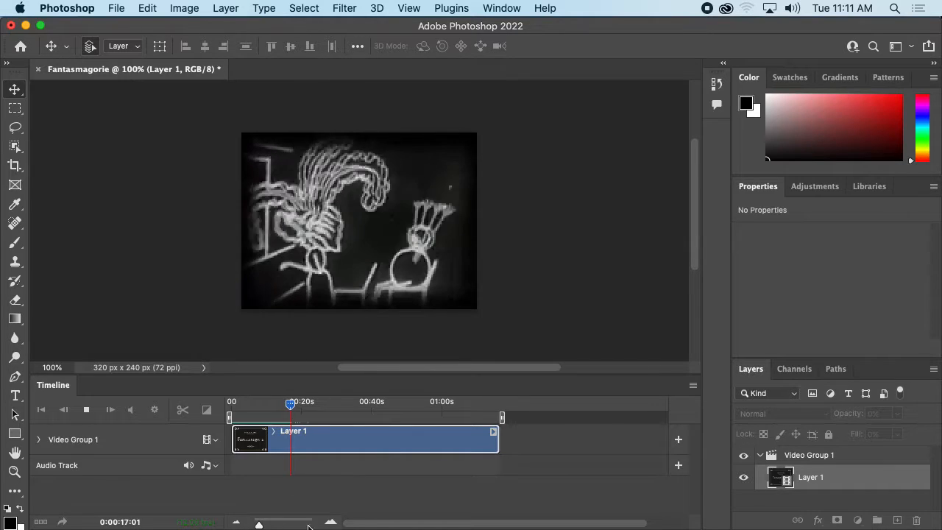
left_click(493, 431)
left_click(454, 501)
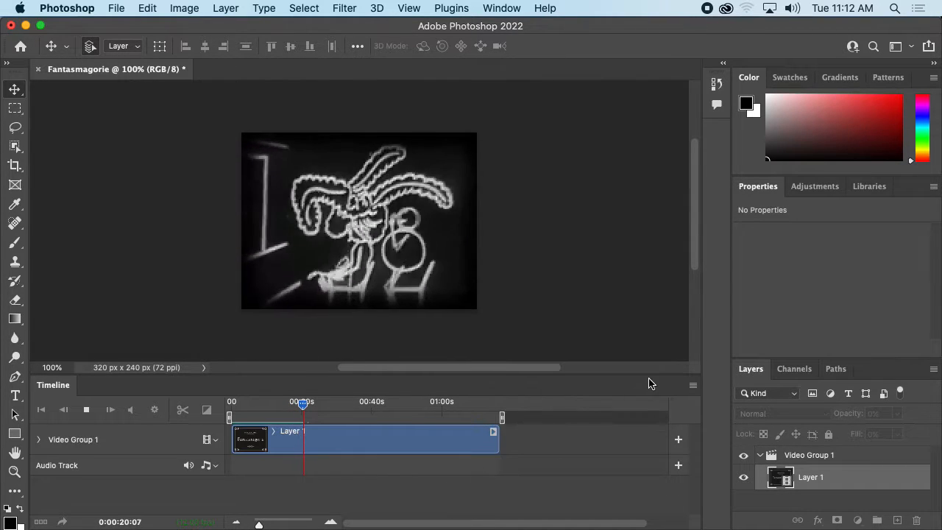
left_click(692, 385)
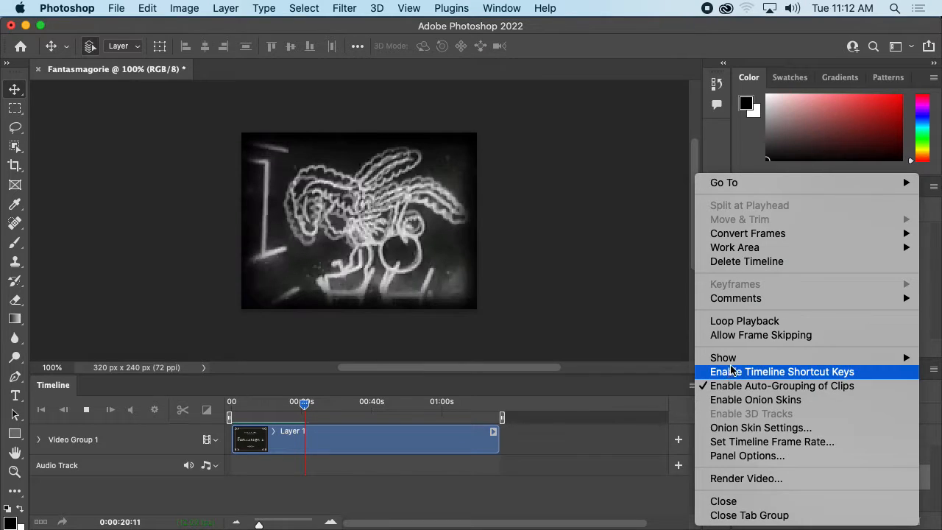
mouse_move(732, 361)
left_click(604, 472)
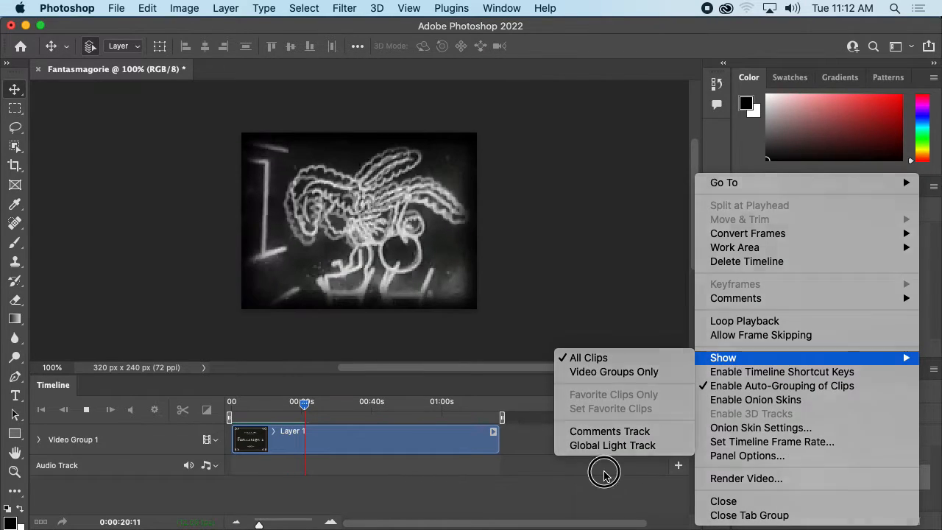
Widen the timeline scale so the clip spans the track, and replay the film's ending from 0:00:59:08
left_click_drag(259, 523, 261, 525)
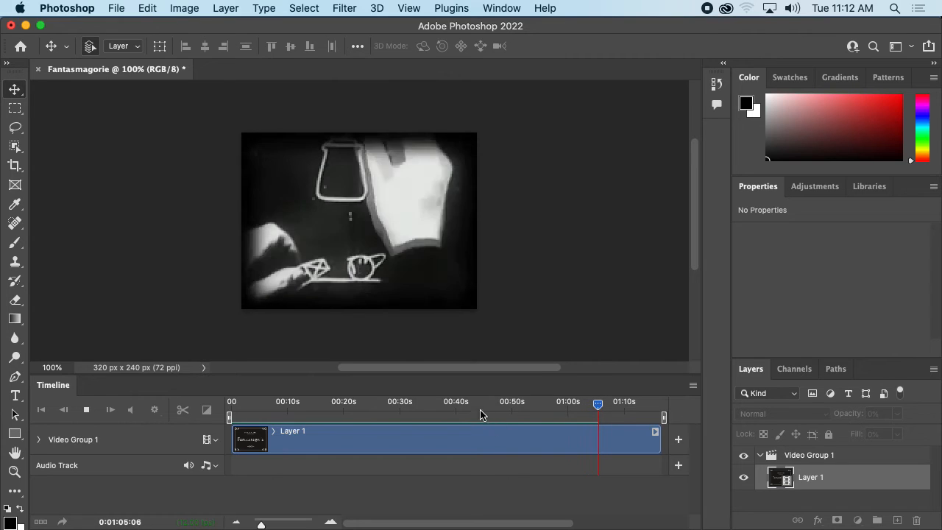
left_click(605, 405)
left_click_drag(606, 406, 567, 404)
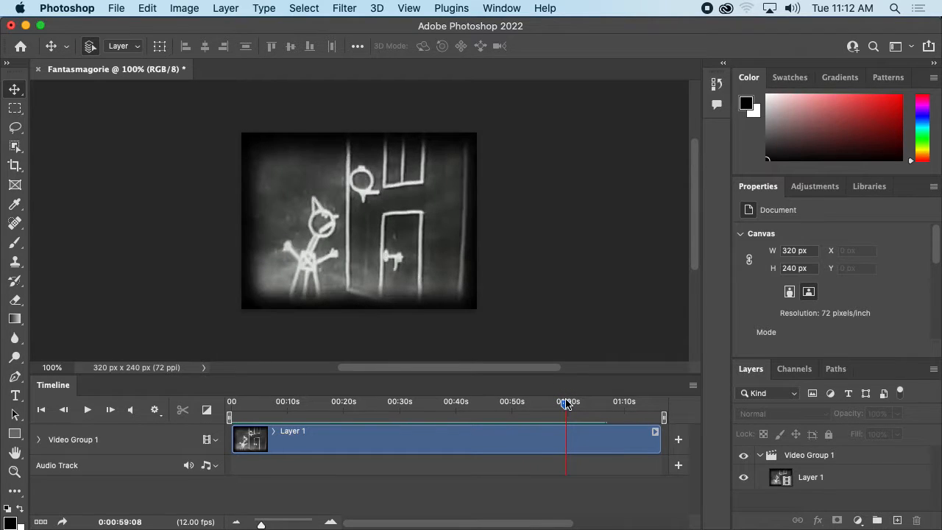
key("space")
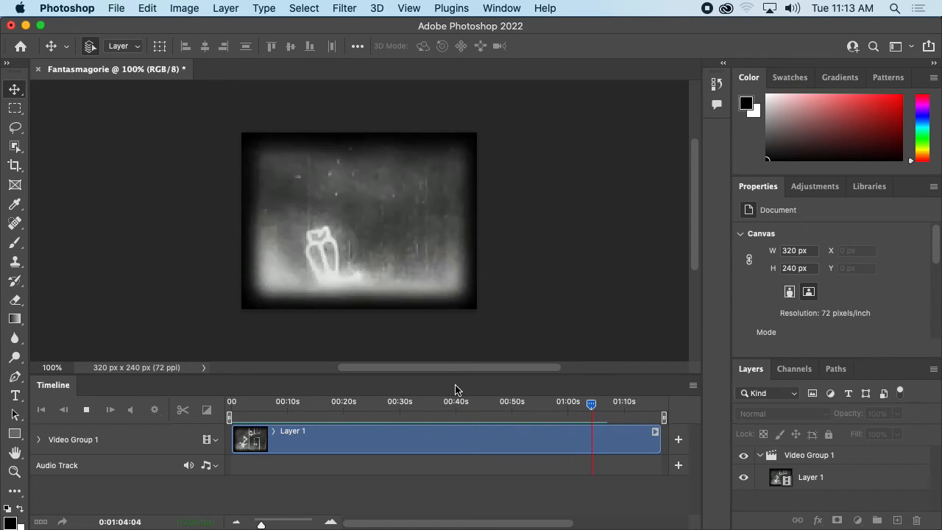
Stop playback and split the Layer 1 clip at 0:00:59:07
key("space")
left_click_drag(592, 402, 565, 402)
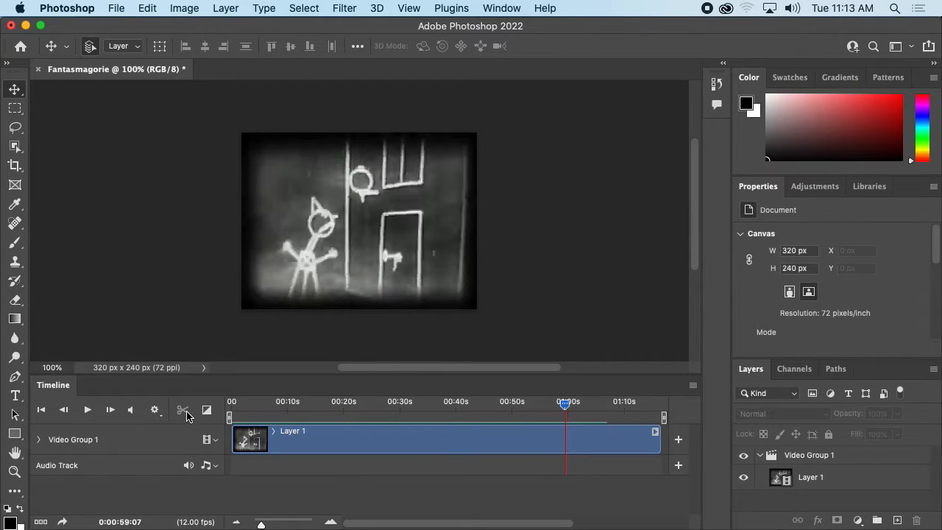
left_click(554, 449)
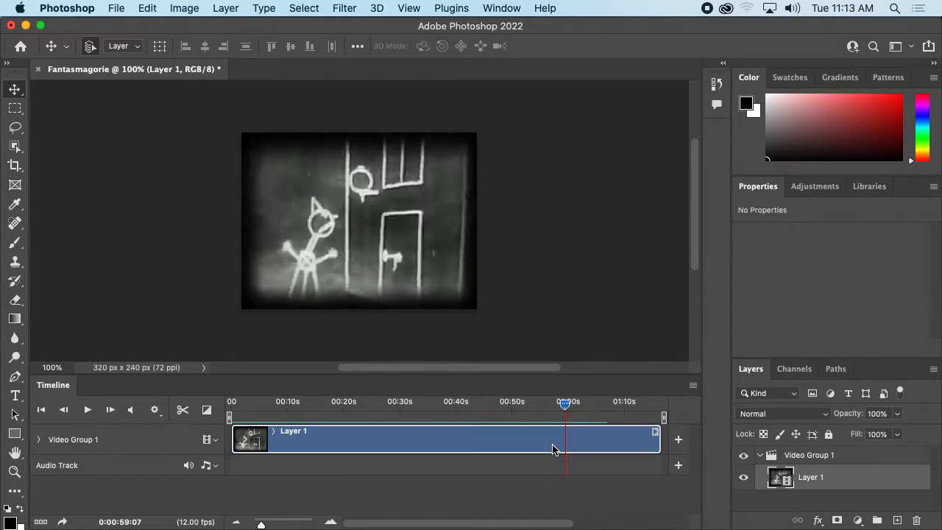
left_click(182, 411)
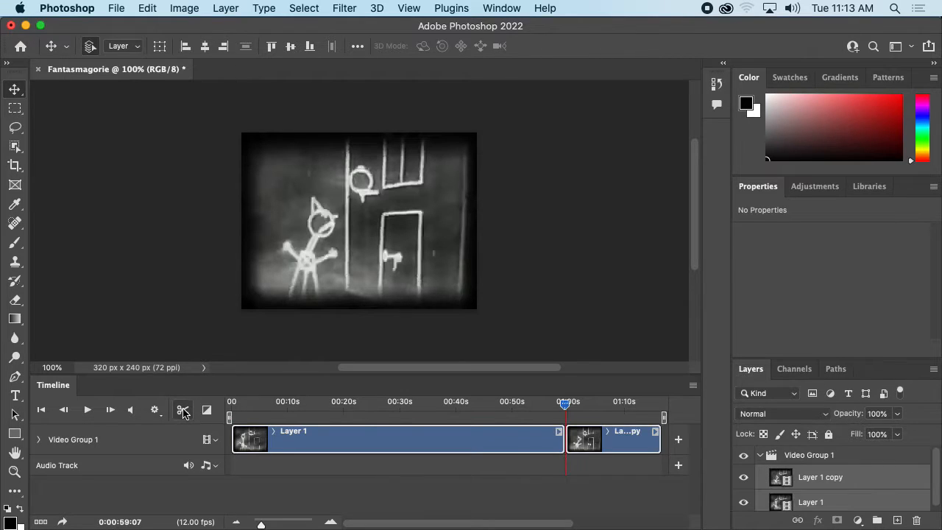
Split the second clip, which holds the film's ending, again at 0:01:04:07
left_click(471, 442)
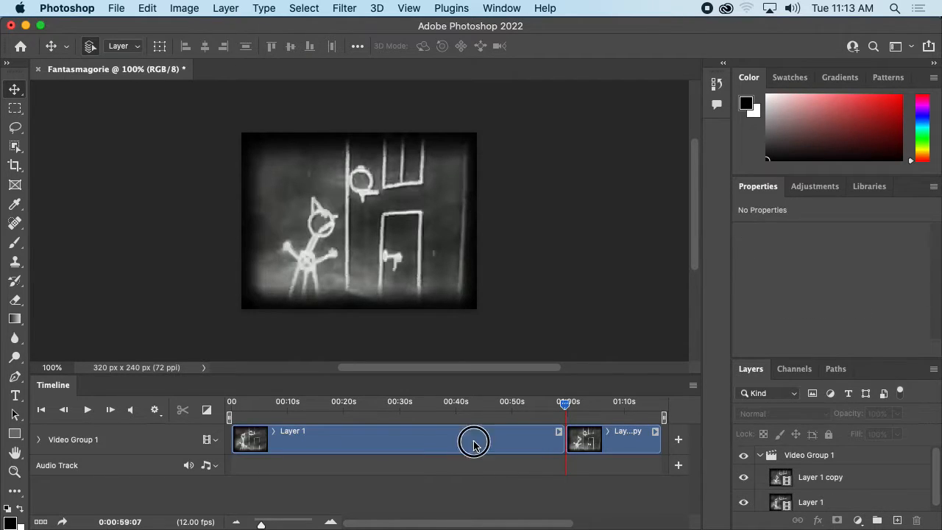
left_click_drag(570, 412, 593, 411)
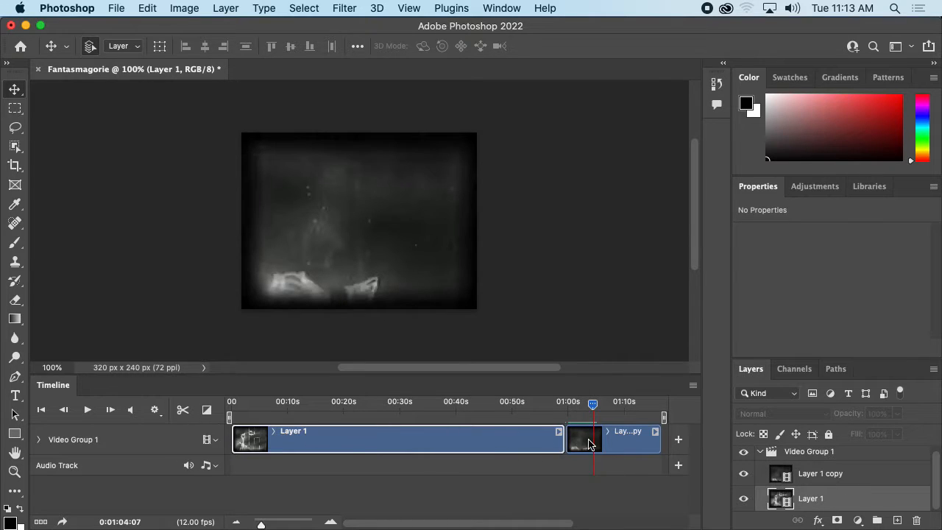
left_click(589, 442)
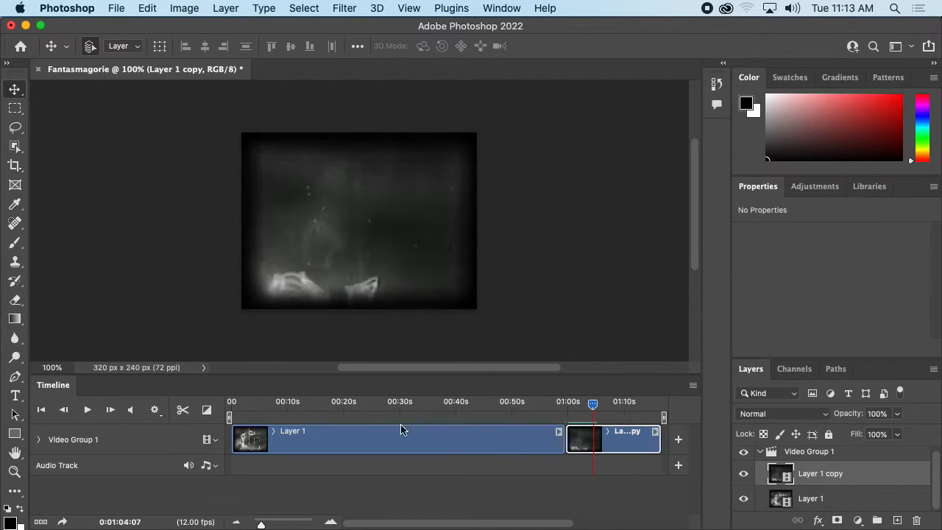
left_click(183, 410)
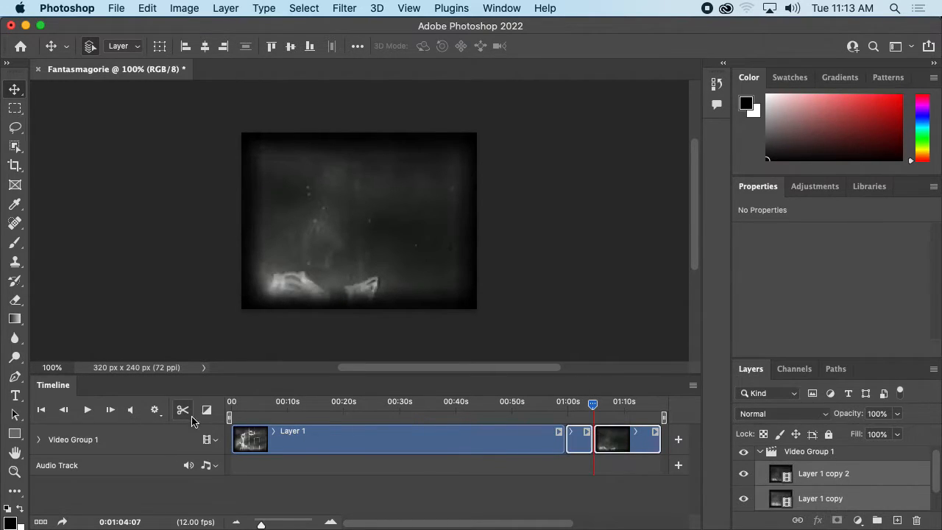
Delete the long opening clip and the last clip, keeping only the short middle piece in the video track
left_click(573, 451)
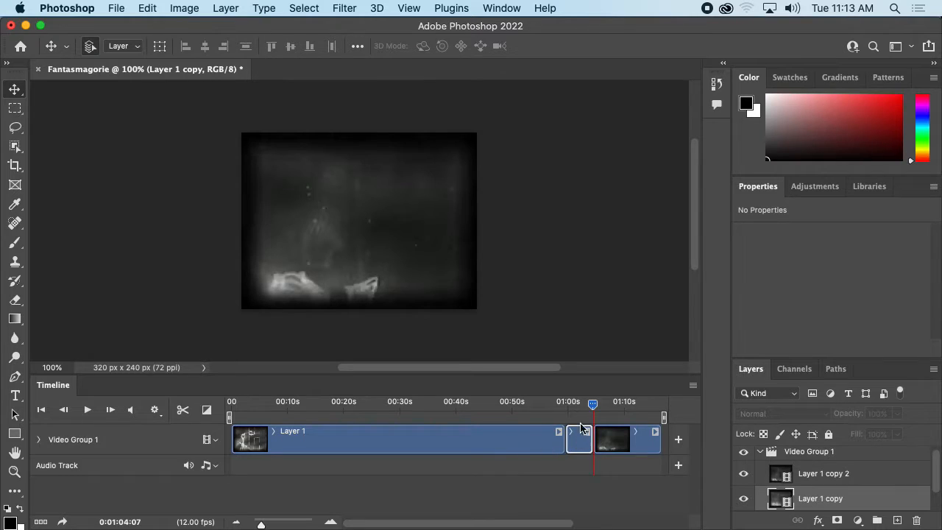
left_click(478, 440)
key("Delete")
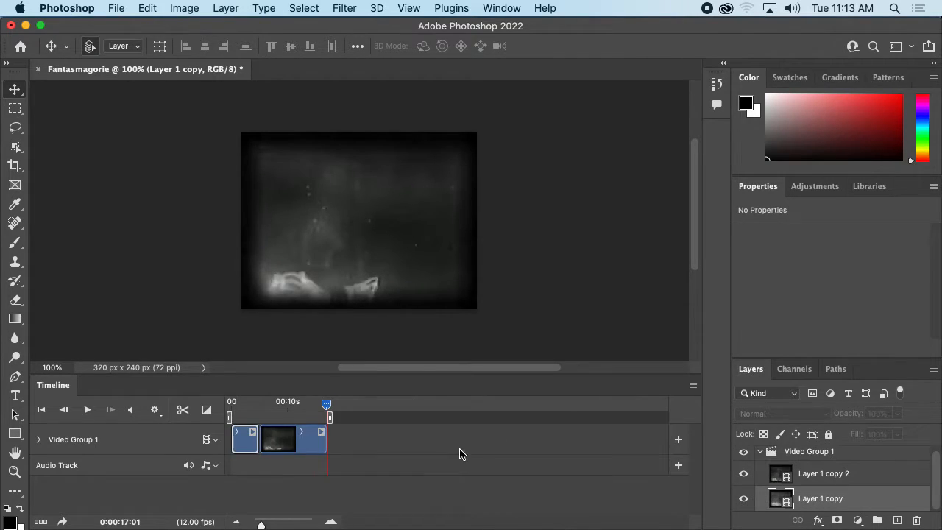
left_click(312, 439)
key("Delete")
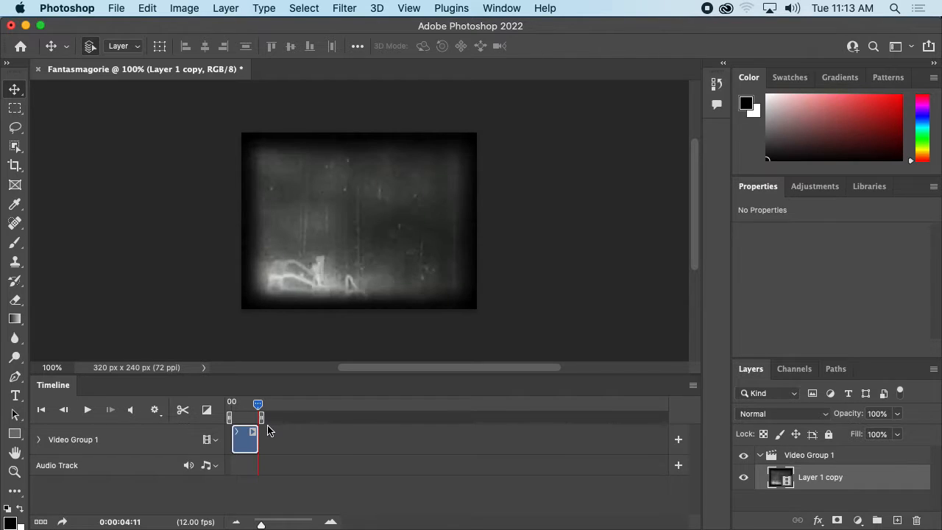
Widen the timeline scale, bring the start of the remaining short clip into view and play it
left_click_drag(263, 522, 277, 522)
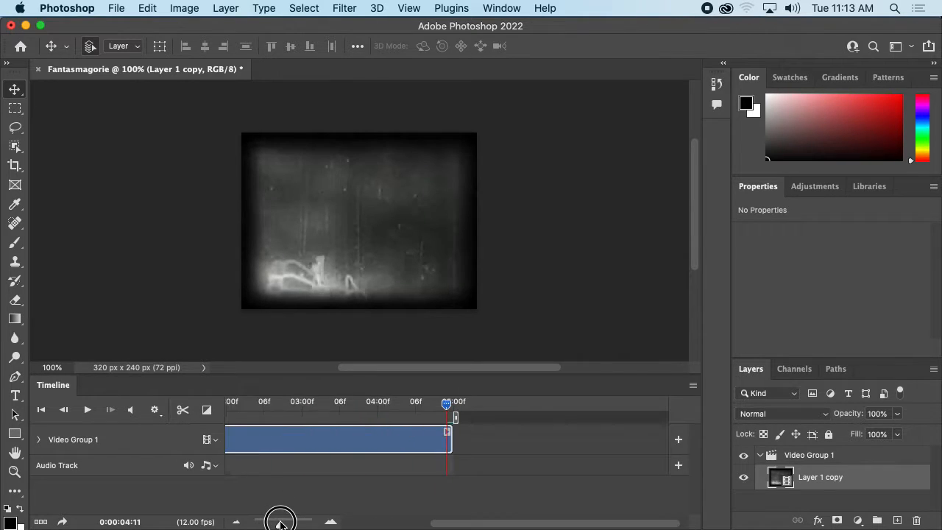
left_click_drag(406, 525, 316, 521)
key("space")
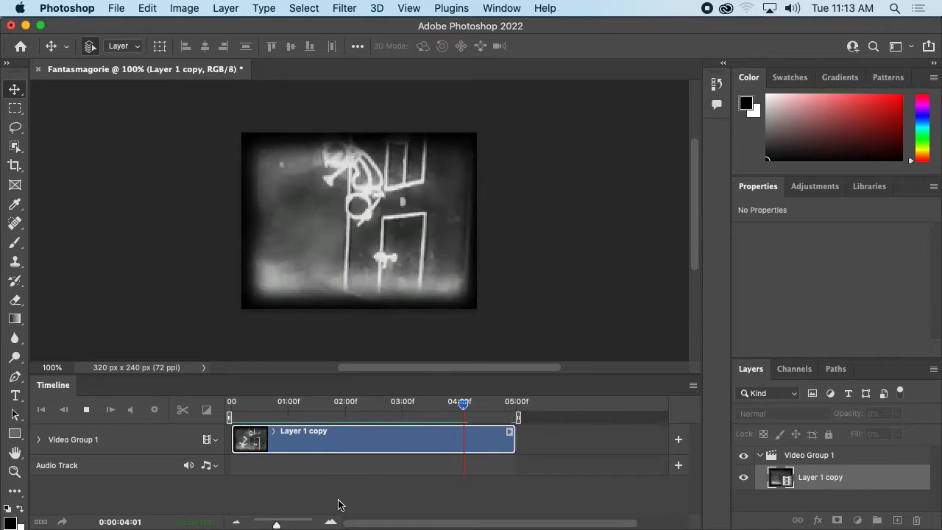
key("space")
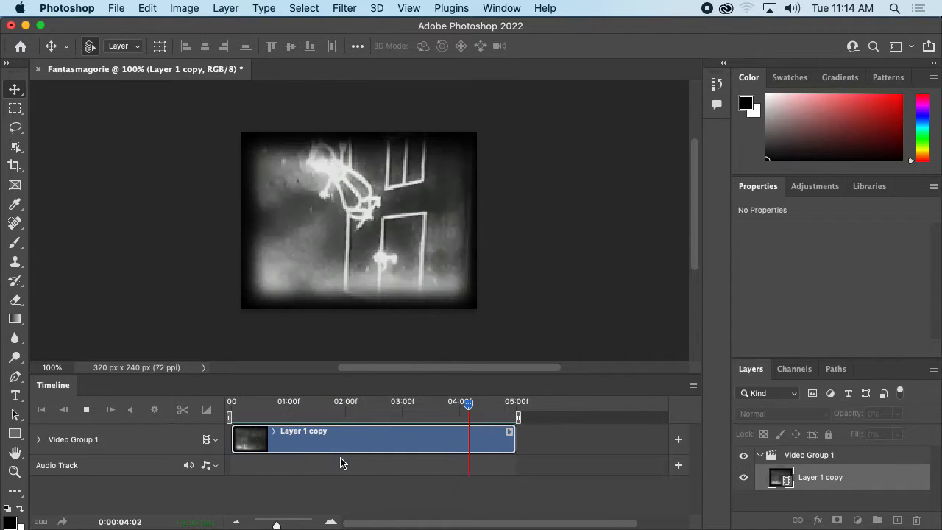
Check the clip's video duration and speed settings, and enlarge the Timeline panel upward
left_click(509, 434)
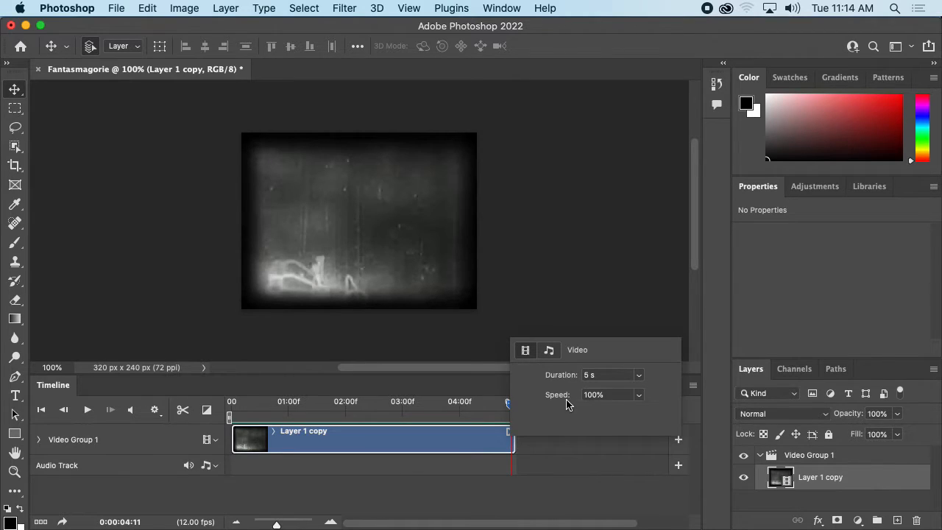
left_click(492, 457)
left_click(489, 441)
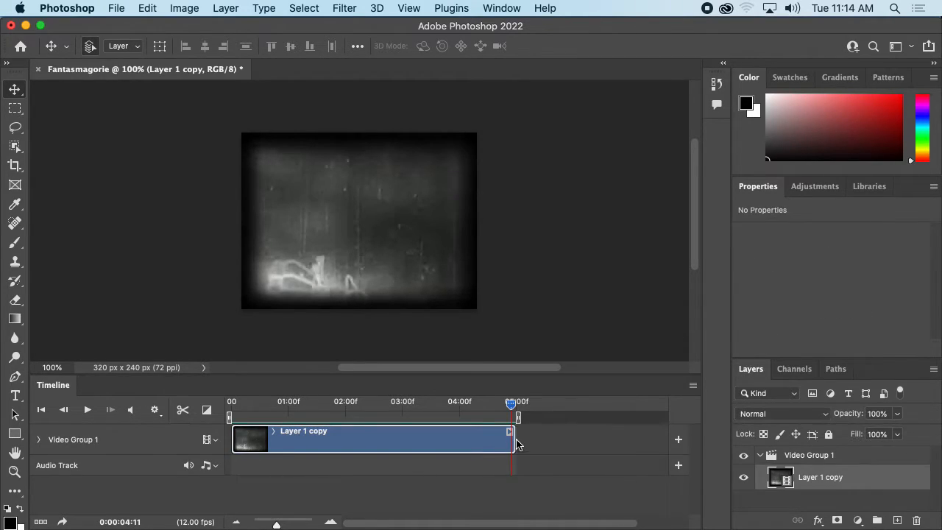
left_click(509, 434)
left_click(508, 432)
left_click_drag(483, 375, 492, 314)
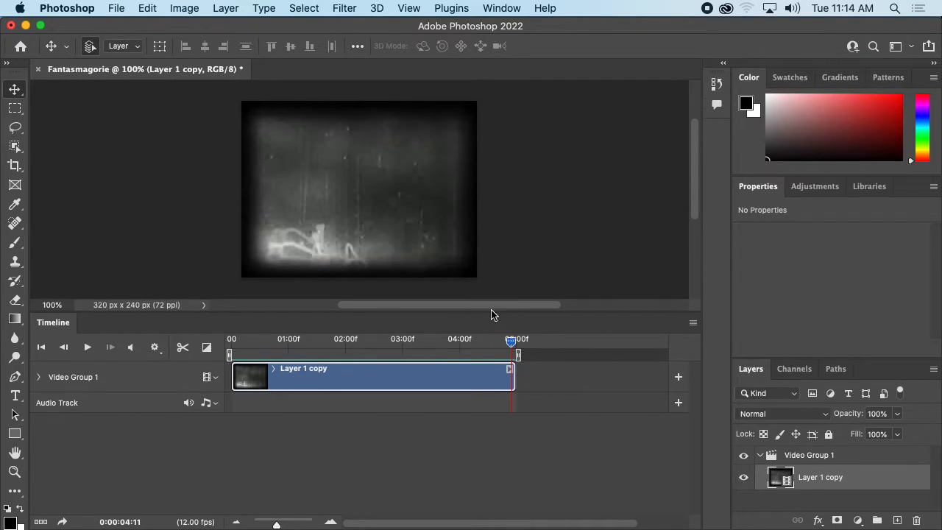
Raise the clip's playback speed well above 100% in its video settings
left_click(509, 369)
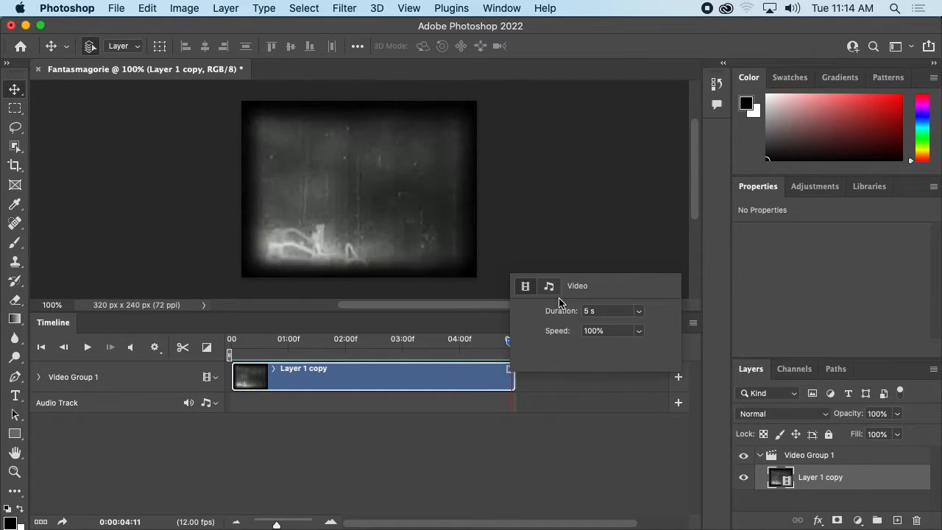
left_click(637, 312)
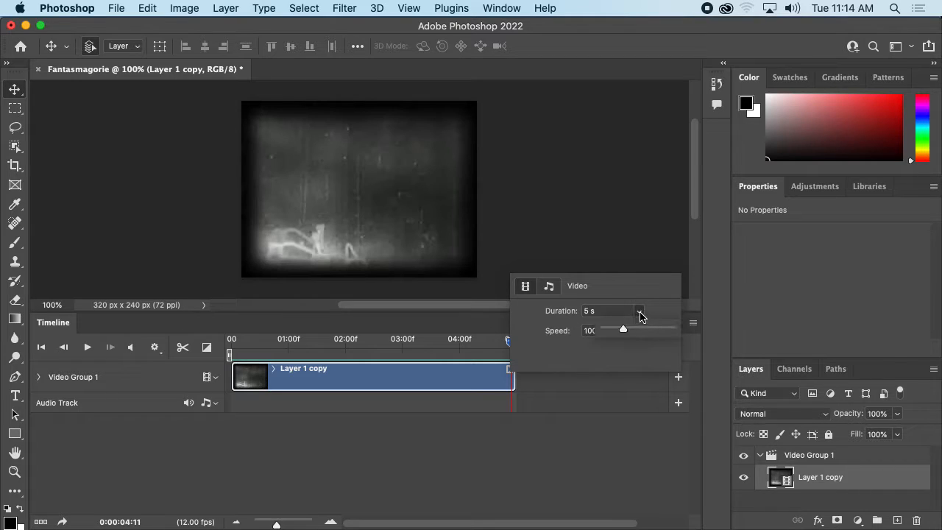
left_click(638, 312)
left_click(639, 330)
left_click_drag(638, 347, 664, 348)
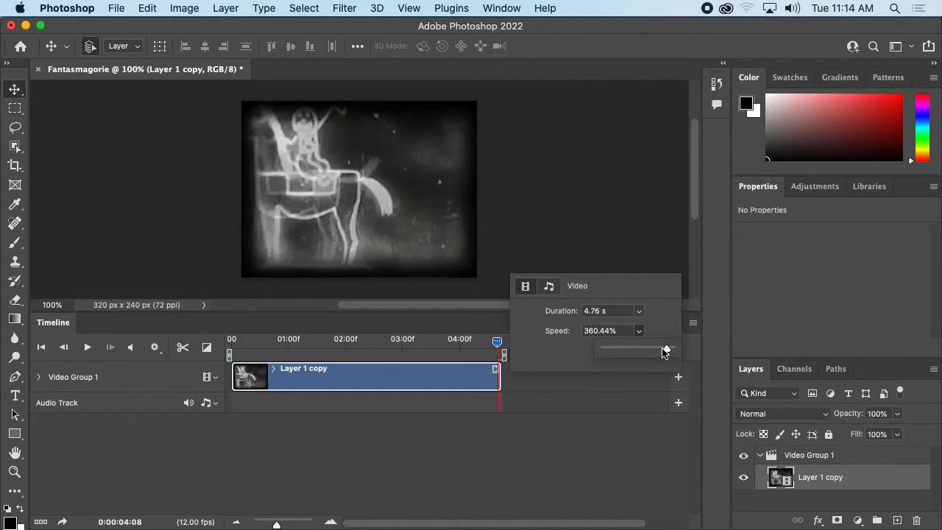
left_click(621, 332)
key("Return")
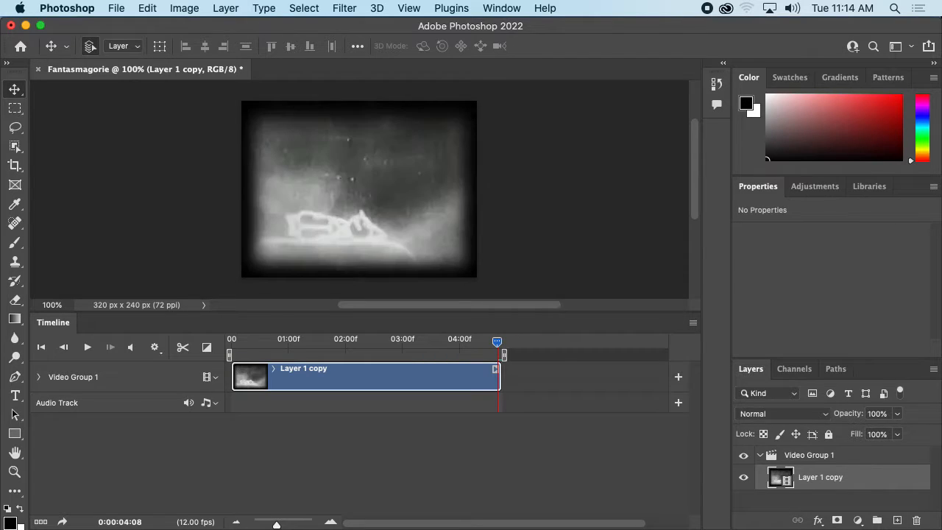
Play the sped-up clip, split it at 0:00:02:07 and delete the part after the split
key("space")
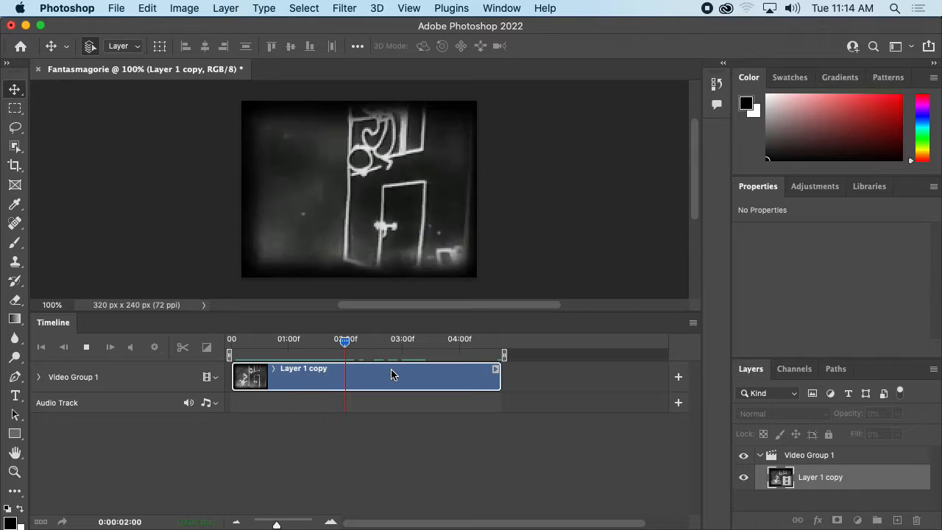
key("space")
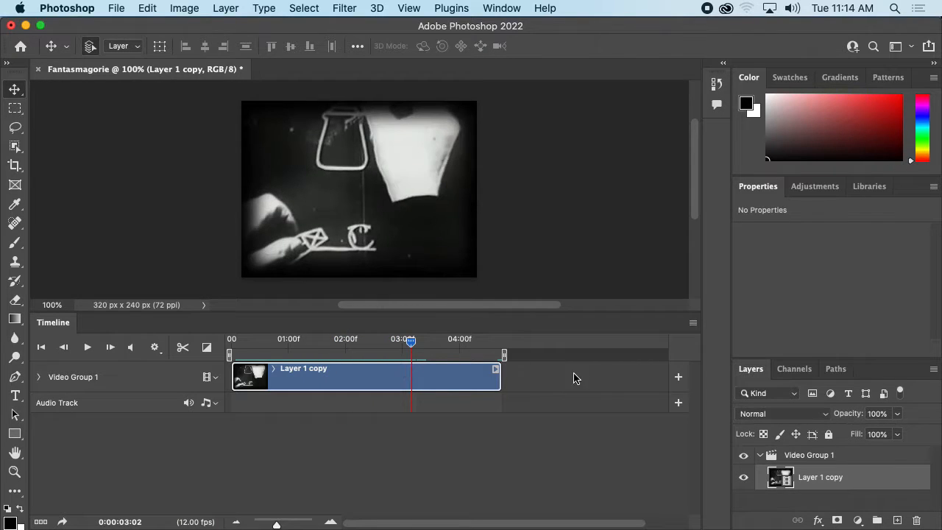
left_click_drag(409, 343, 378, 347)
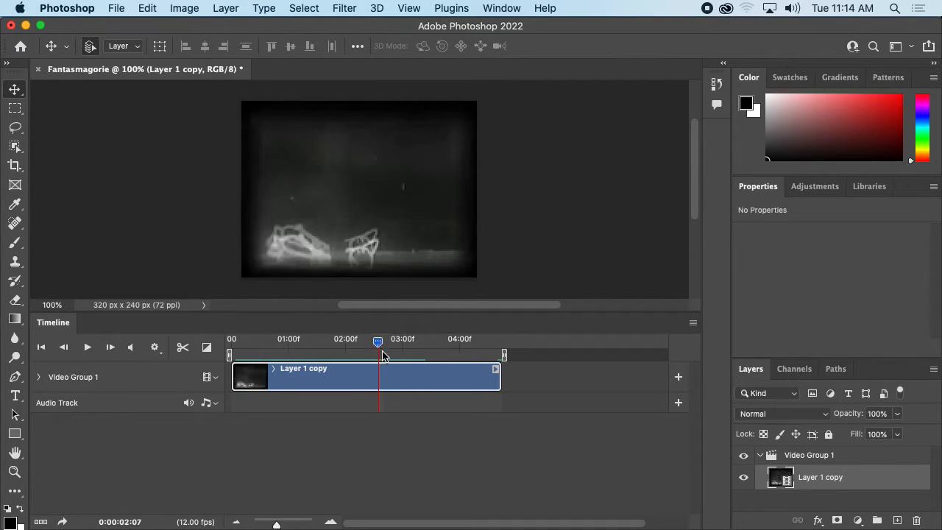
left_click(182, 346)
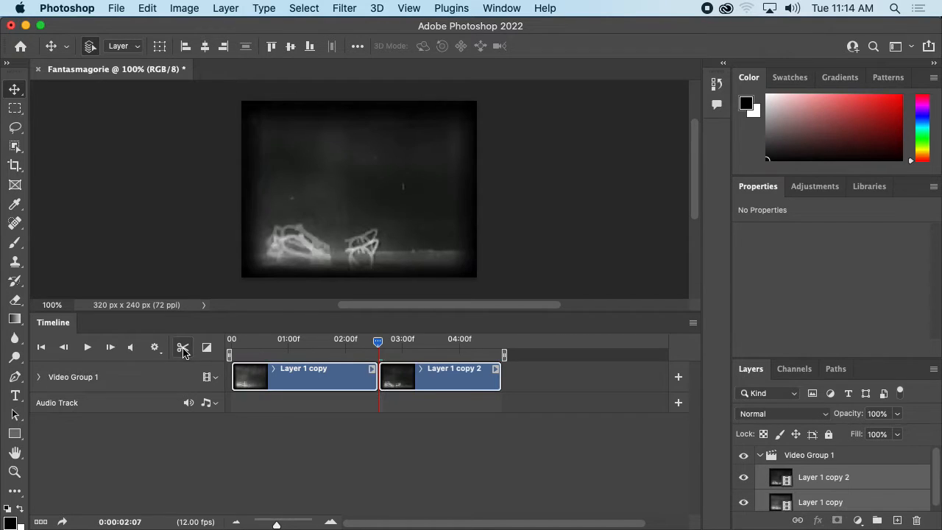
left_click(442, 381)
key("Delete")
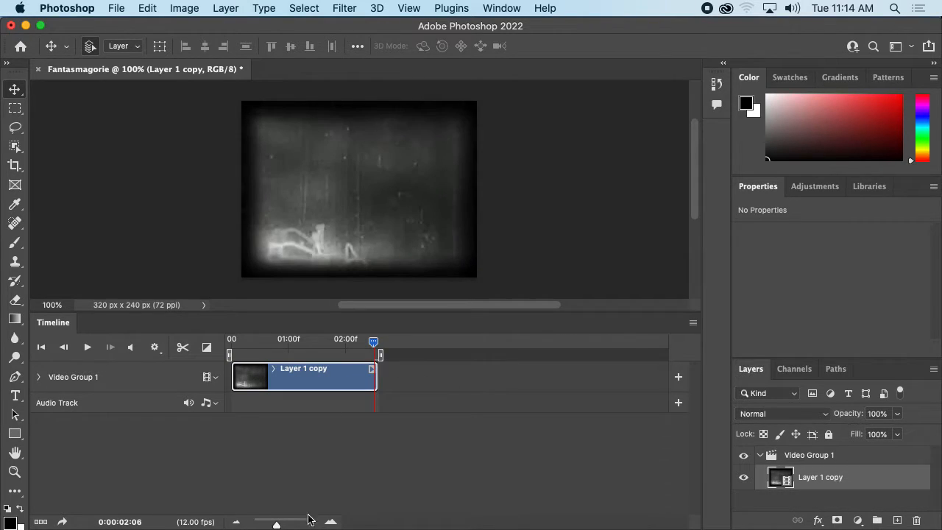
Preview the trimmed clip and adjust the timeline scale so that the whole clip fits on the track
left_click_drag(276, 525, 294, 522)
left_click_drag(546, 525, 368, 523)
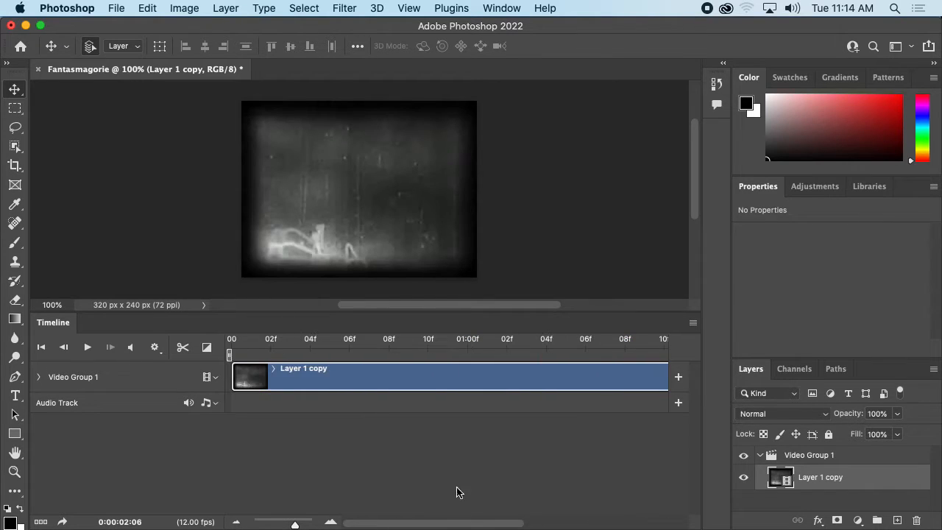
key("space")
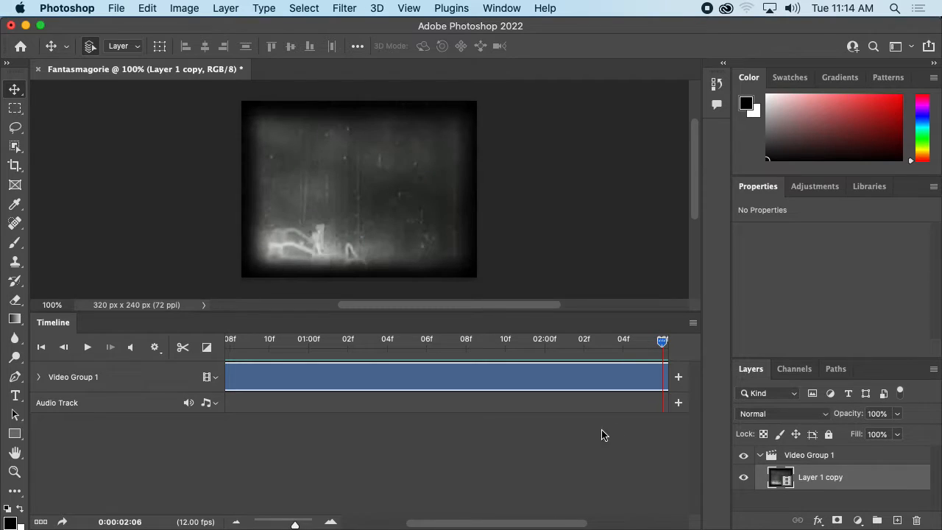
left_click_drag(299, 523, 293, 523)
left_click_drag(503, 522, 335, 522)
left_click(279, 523)
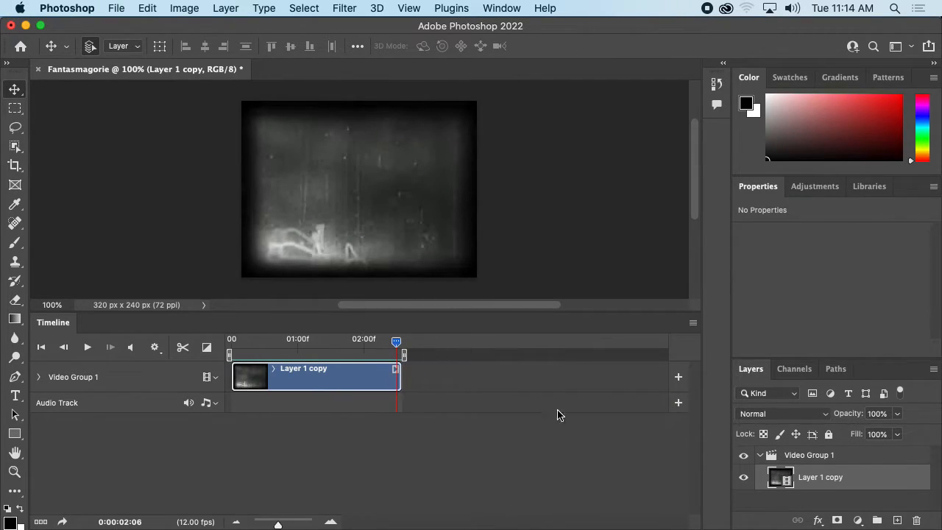
Set the timeline frame rate to 24 fps
left_click(692, 325)
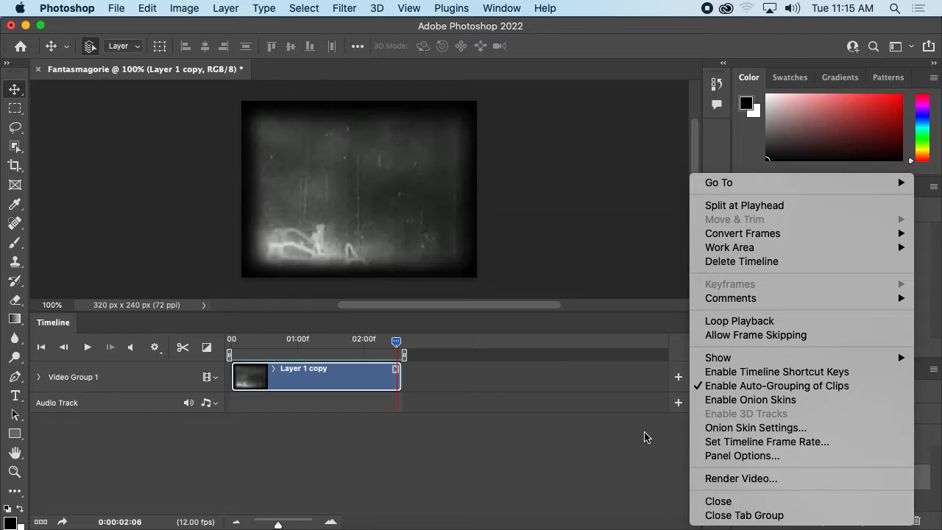
left_click(724, 444)
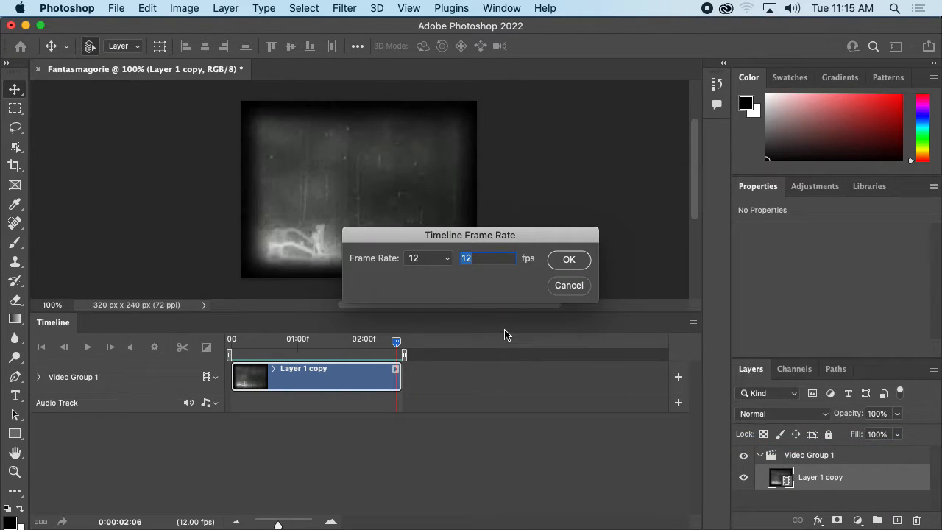
left_click(427, 259)
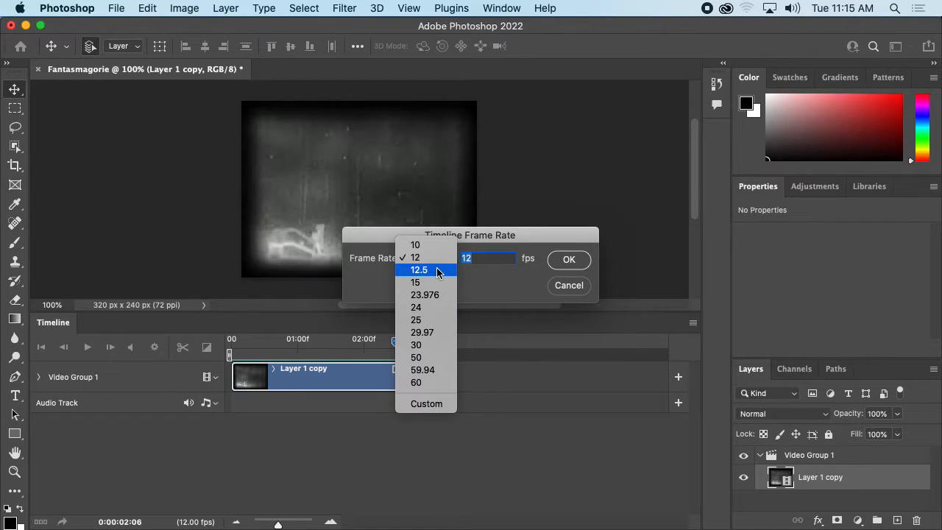
left_click(485, 304)
left_click(569, 259)
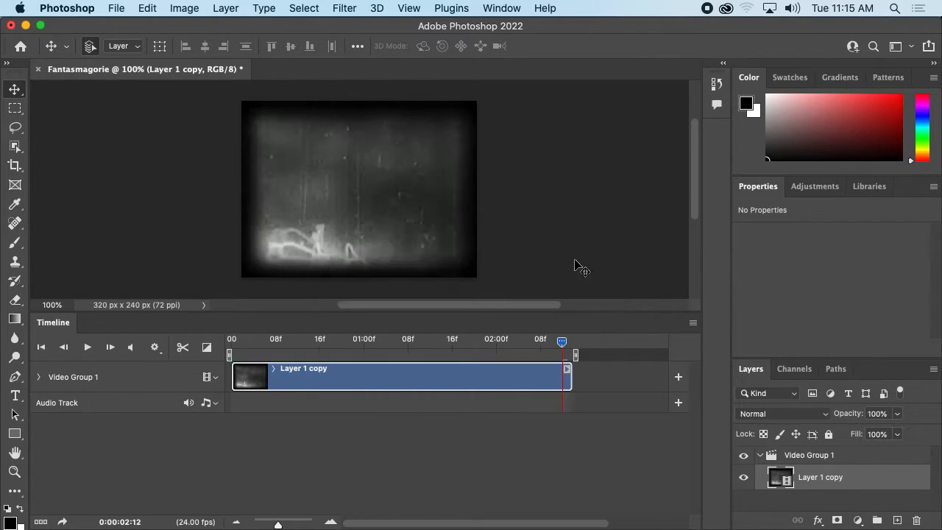
Return the playhead to the start and replay the clip twice to check its motion
left_click(561, 344)
left_click_drag(561, 344, 238, 351)
key("space")
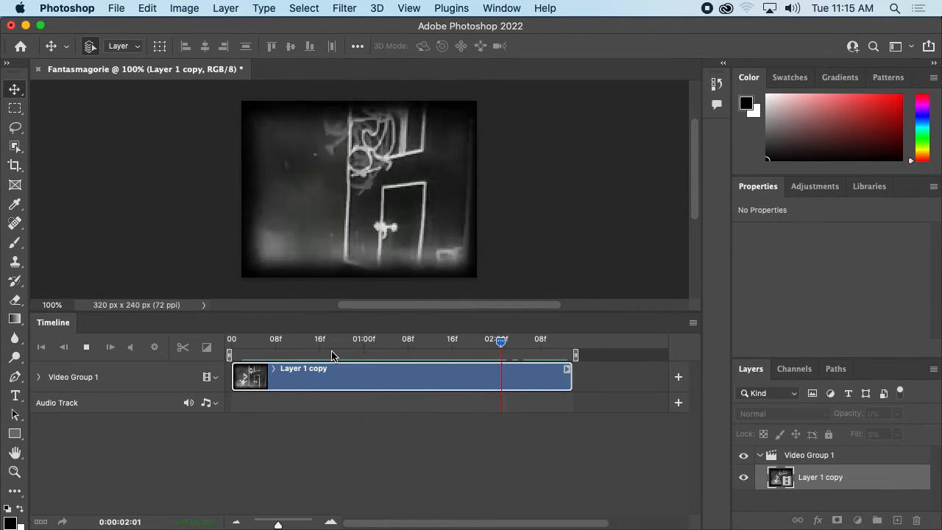
left_click_drag(566, 342, 246, 346)
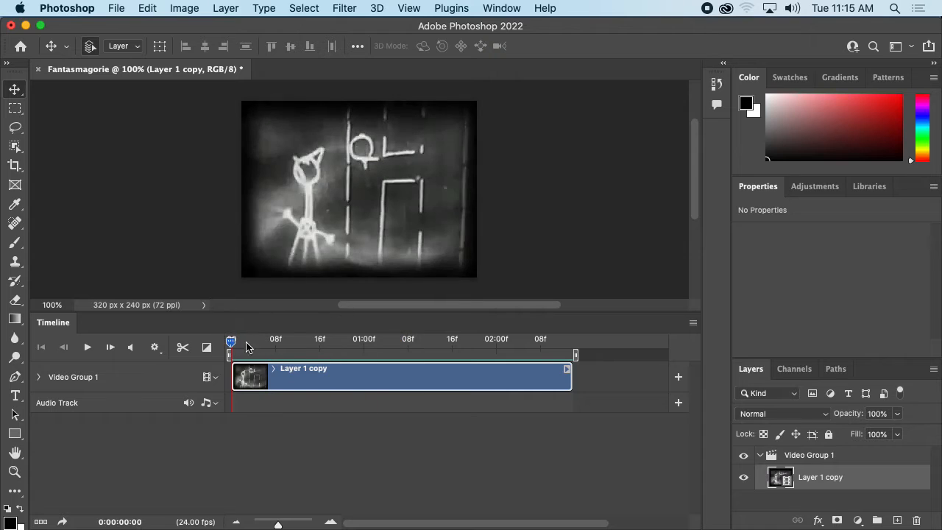
key("space")
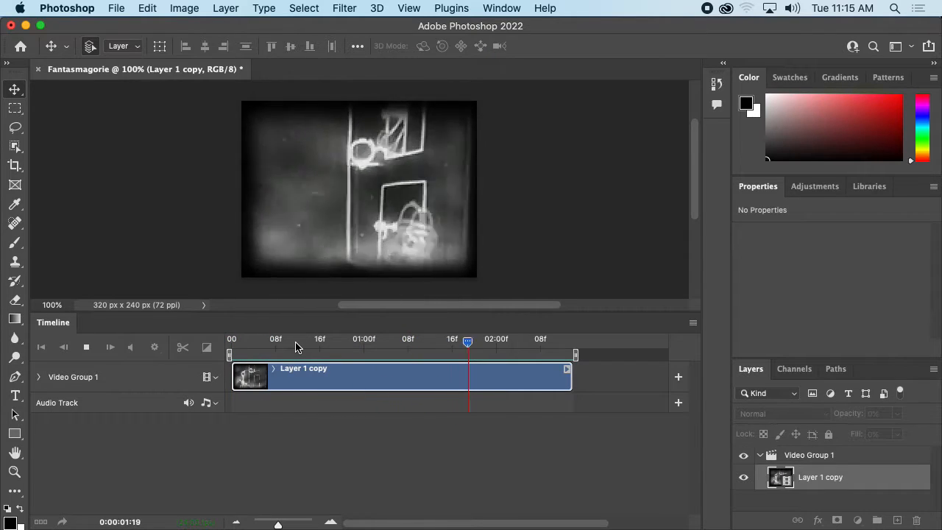
Return the playhead to the start and examine the contents of Video Group 1 in the timeline and the layer stack
left_click_drag(566, 342, 230, 341)
left_click(42, 376)
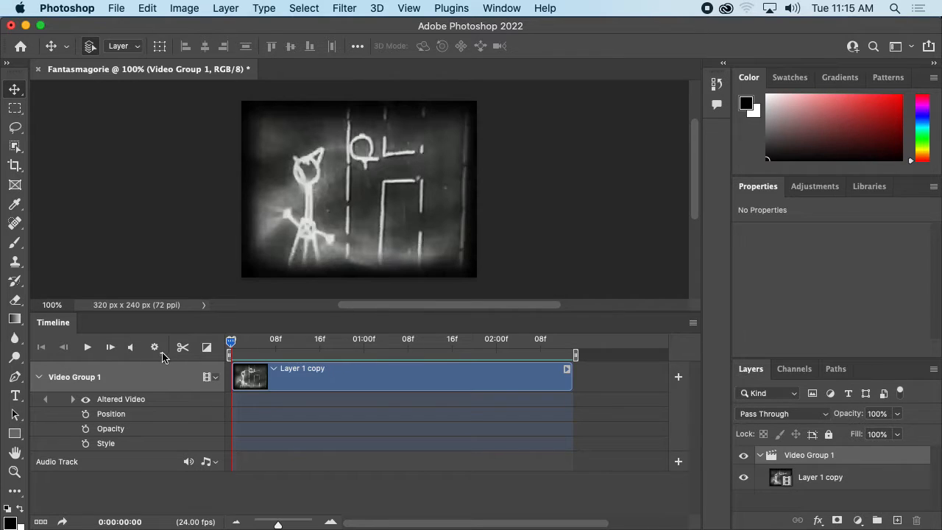
left_click(39, 378)
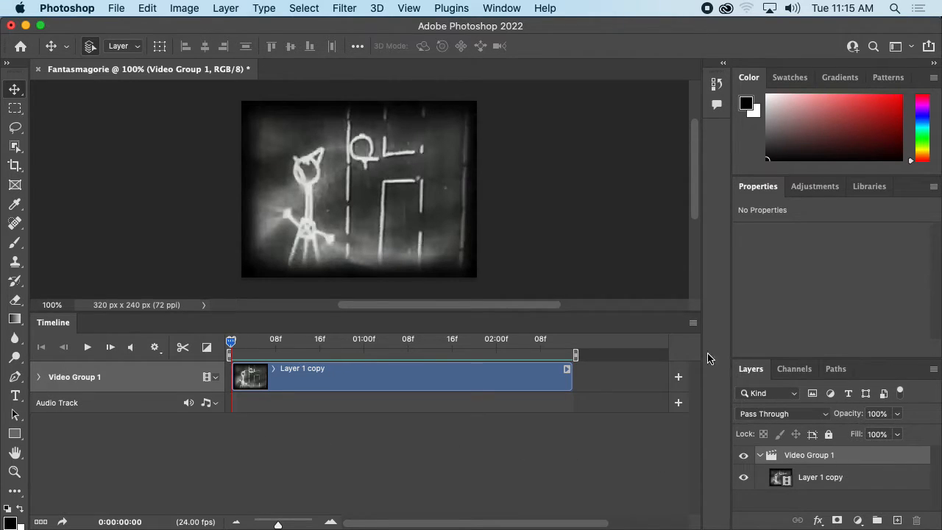
left_click_drag(798, 357, 799, 295)
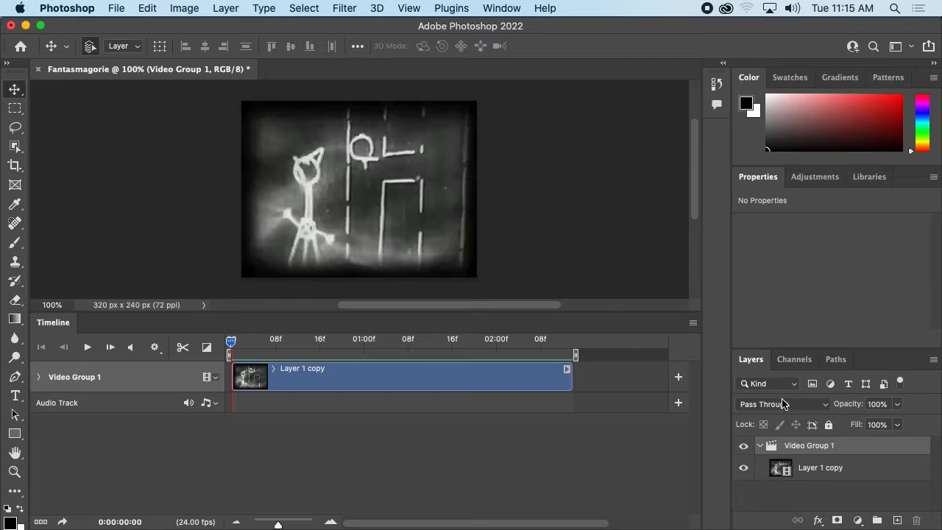
left_click(778, 496)
left_click(760, 446)
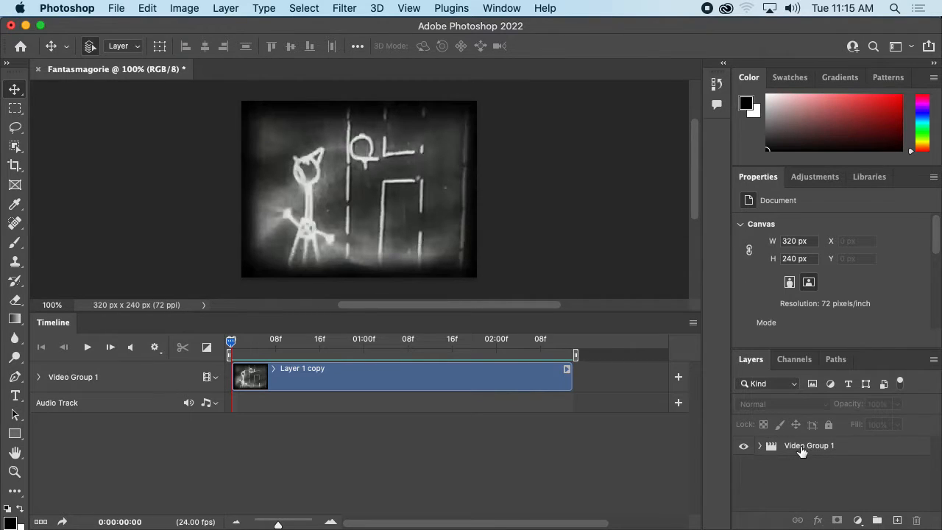
left_click(801, 447)
left_click(760, 447)
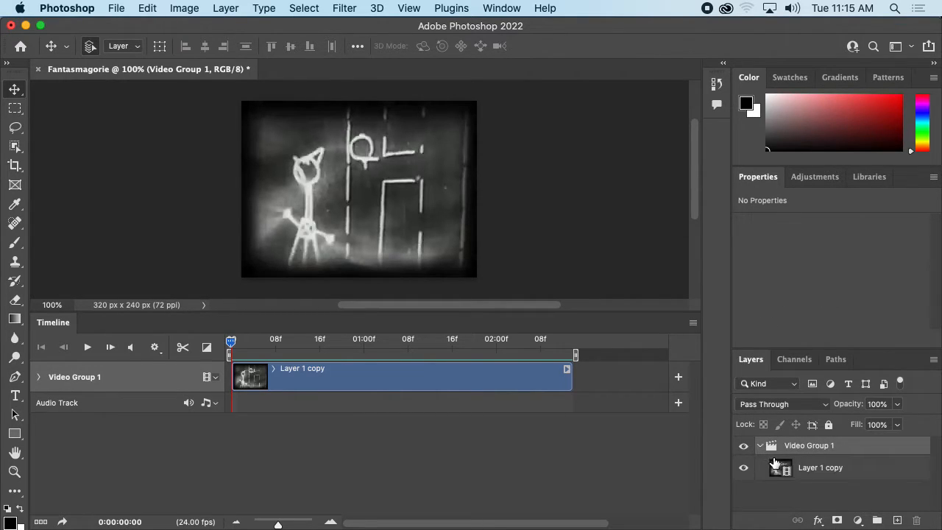
Add a blank layer, move it out above Video Group 1 and align its clip with the start of the timeline
left_click(897, 520)
left_click_drag(811, 471, 805, 439)
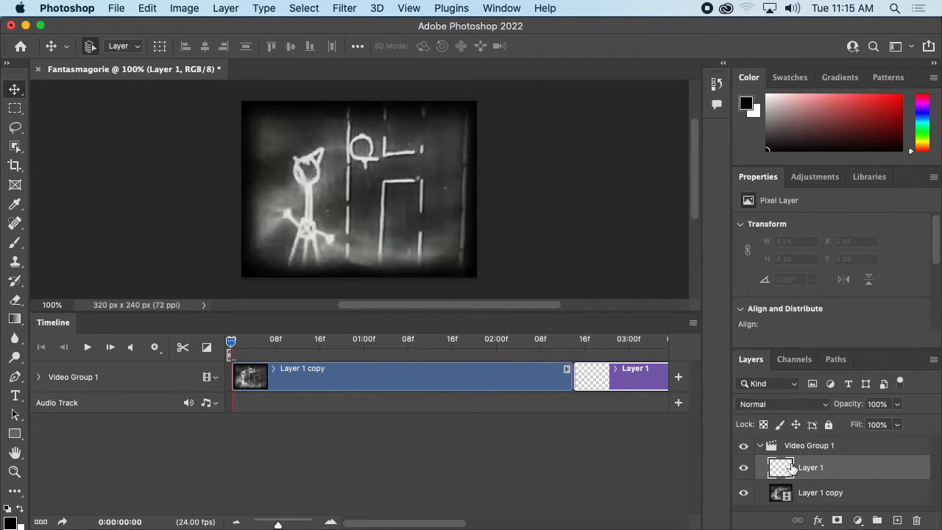
left_click_drag(791, 469, 769, 442)
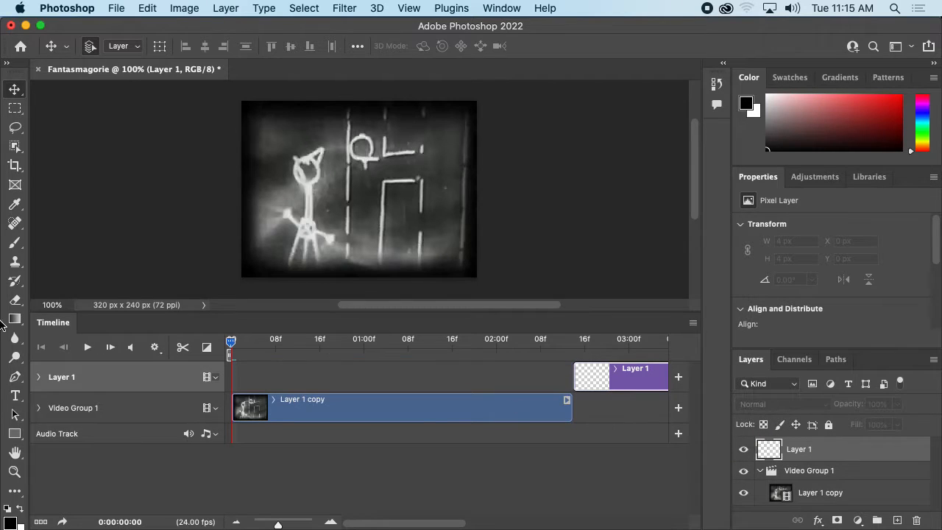
left_click_drag(637, 375, 304, 375)
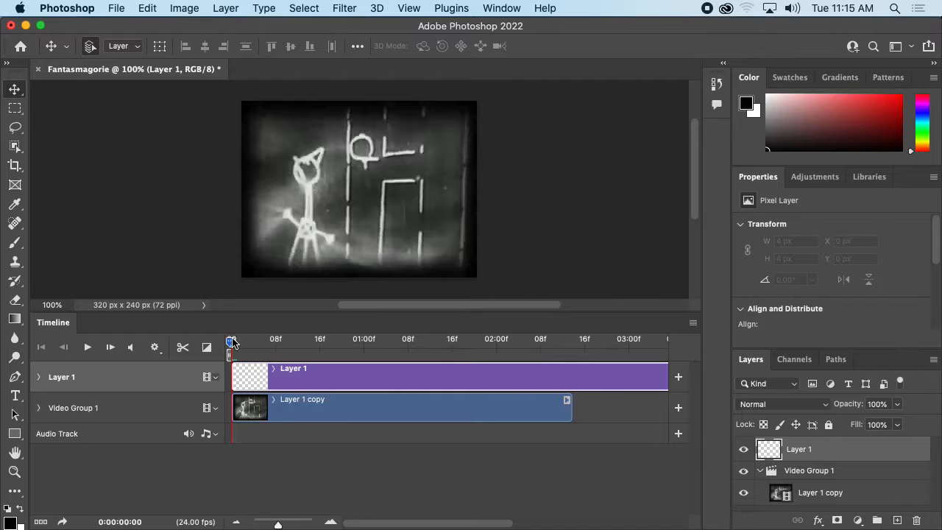
Split the blank Layer 1 clip at 0:00:02:14, where the video ends, and delete the part beyond it
left_click_drag(232, 342, 572, 360)
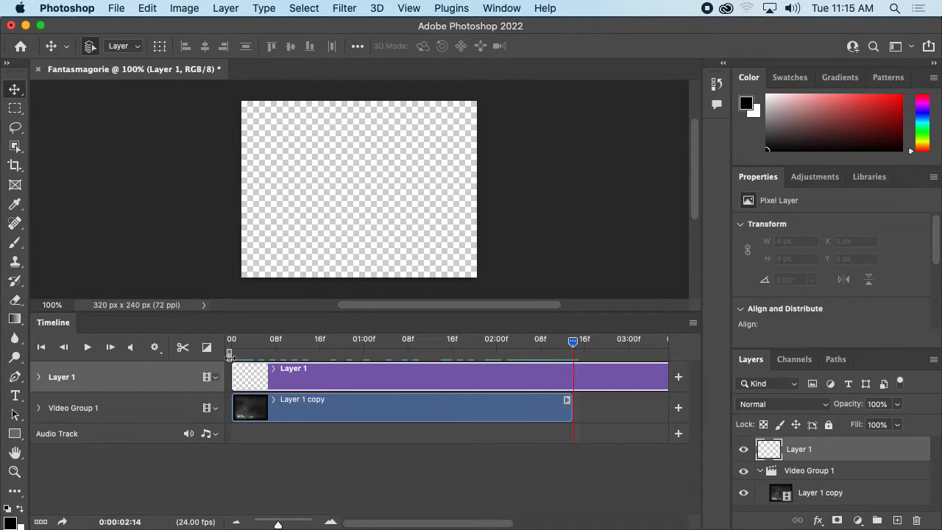
left_click(181, 349)
key("Delete")
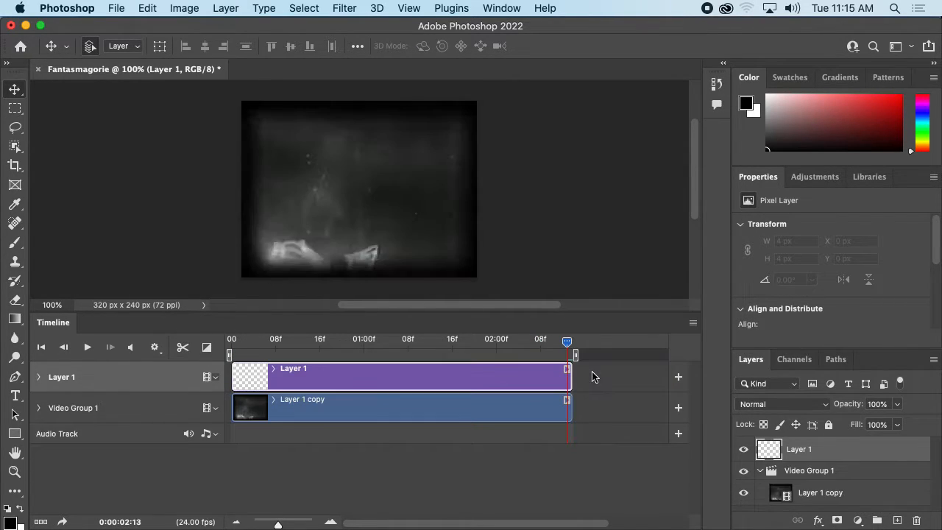
Return the playhead to the start, collapse Video Group 1 in the layer stack and select Layer 1
left_click_drag(547, 343, 231, 340)
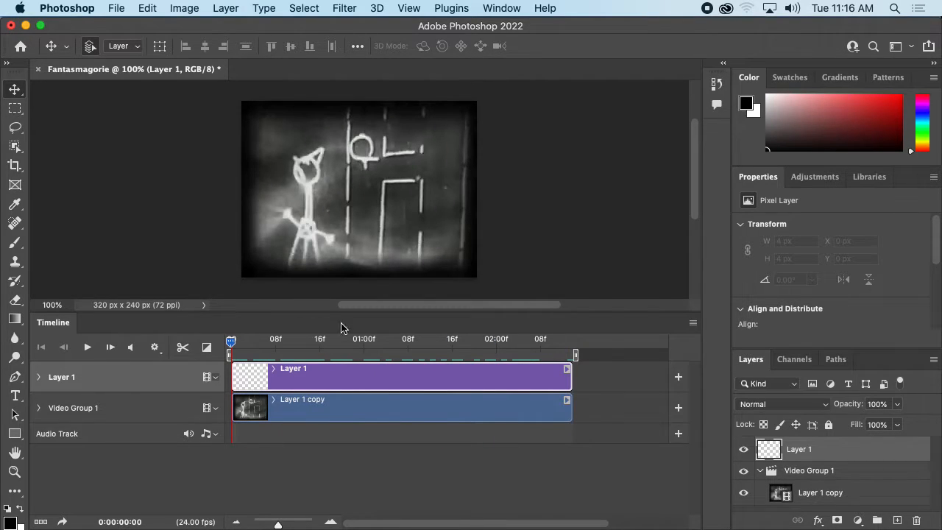
left_click(409, 407)
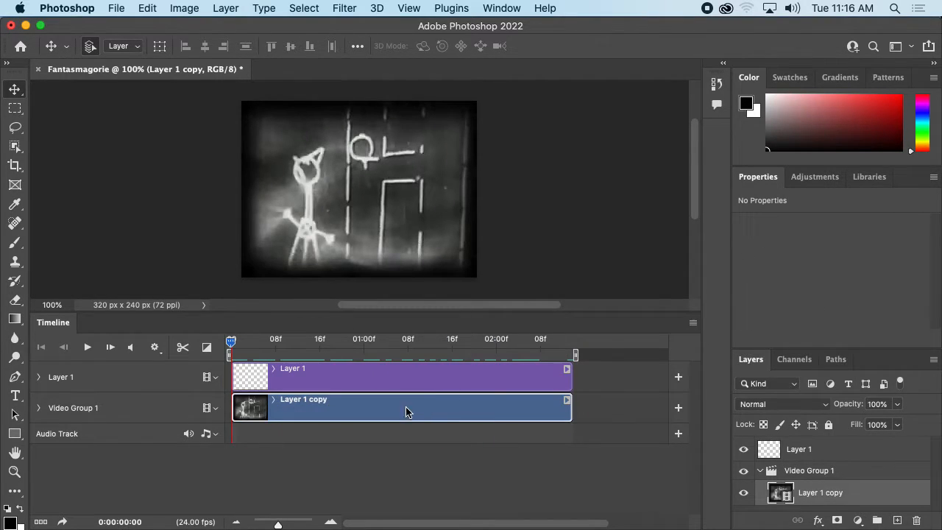
left_click(759, 470)
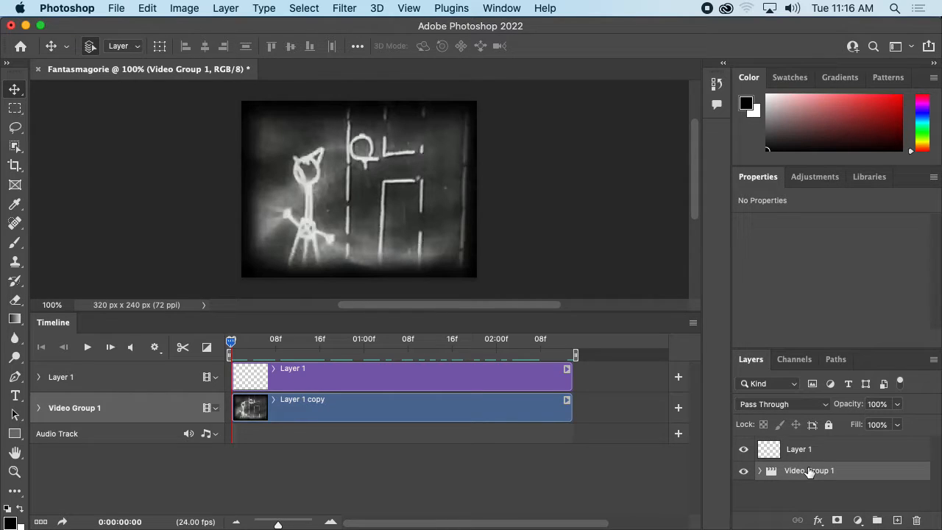
left_click(759, 470)
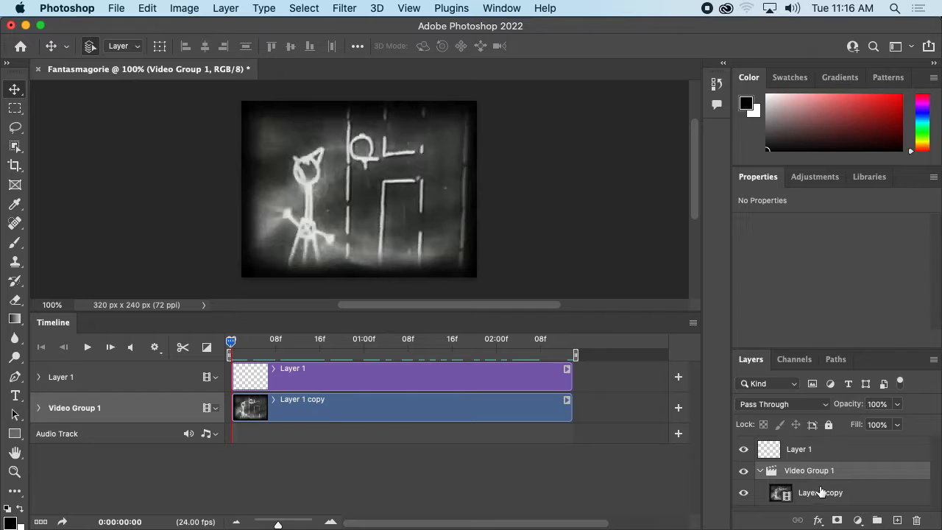
left_click(759, 470)
left_click(796, 451)
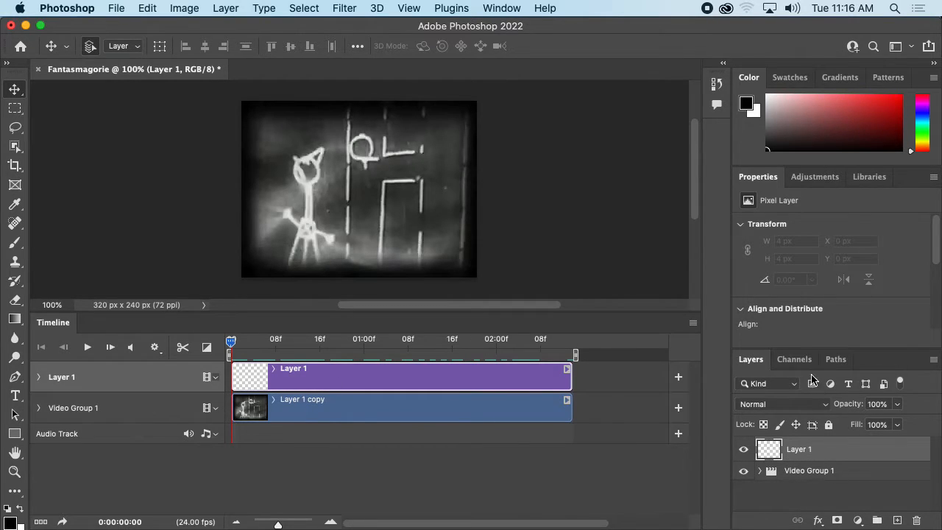
Dock the Layers, Channels and Paths group above the Color group, with Layers as its first tab
left_click_drag(743, 359, 746, 74)
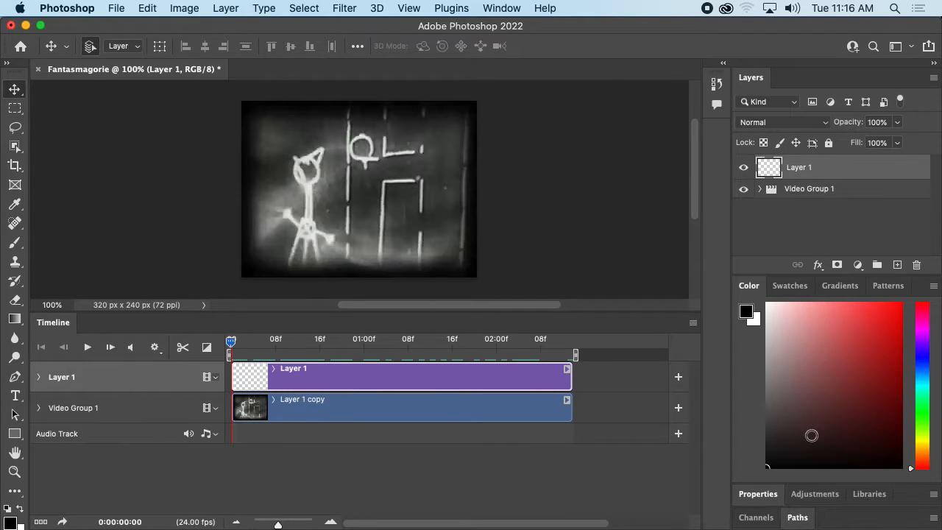
key("F7")
mouse_move(752, 516)
left_mouse_down()
mouse_move(751, 500)
mouse_move(754, 517)
left_mouse_up()
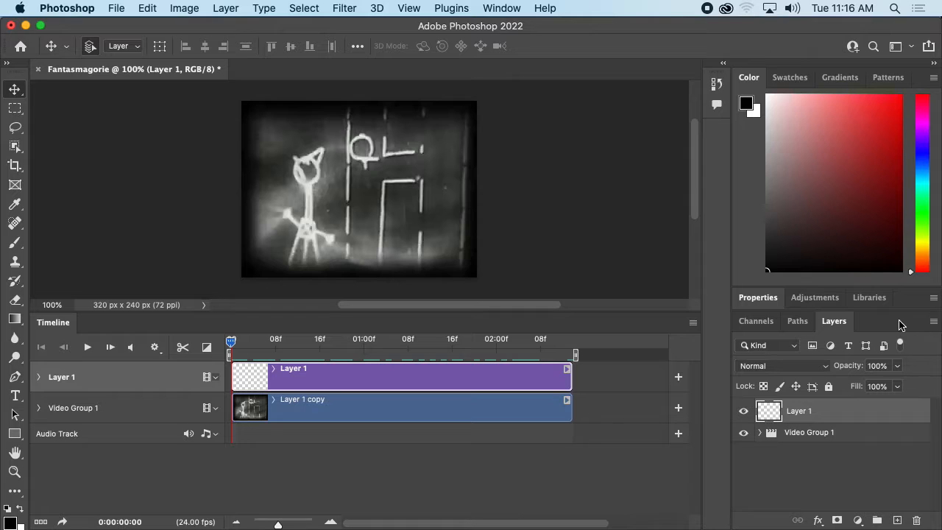
left_click_drag(900, 321, 893, 70)
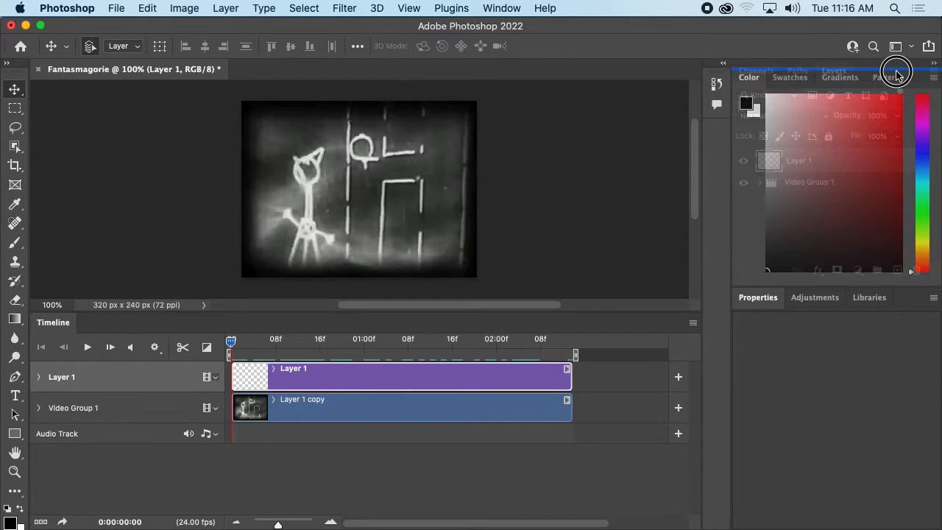
left_click_drag(834, 78, 742, 80)
left_click_drag(801, 78, 751, 81)
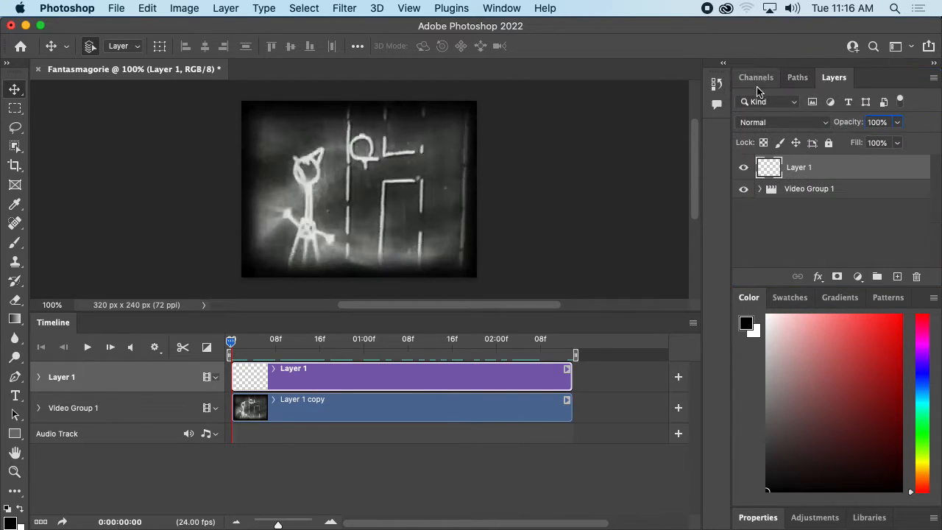
left_click_drag(832, 77, 736, 83)
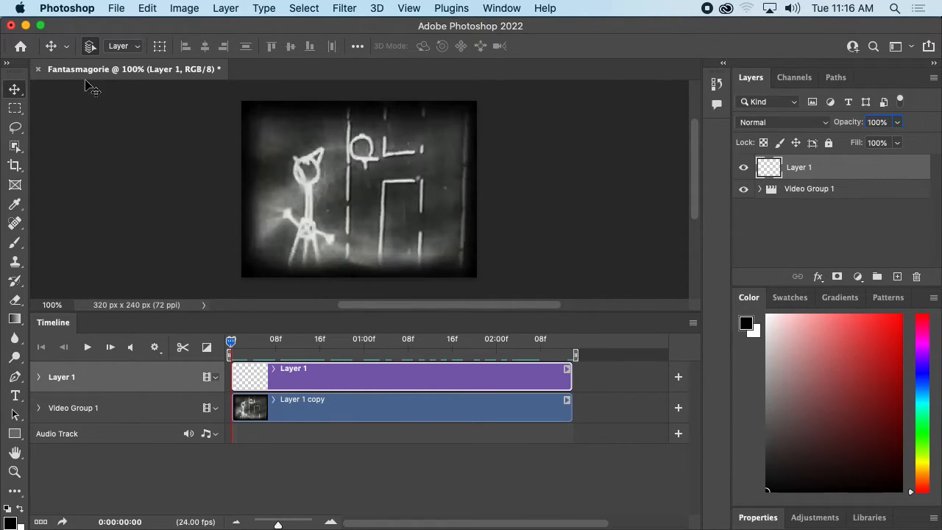
Draw a paragraph text box across the lower half of the frame with the Type tool and clear its placeholder text
key("t")
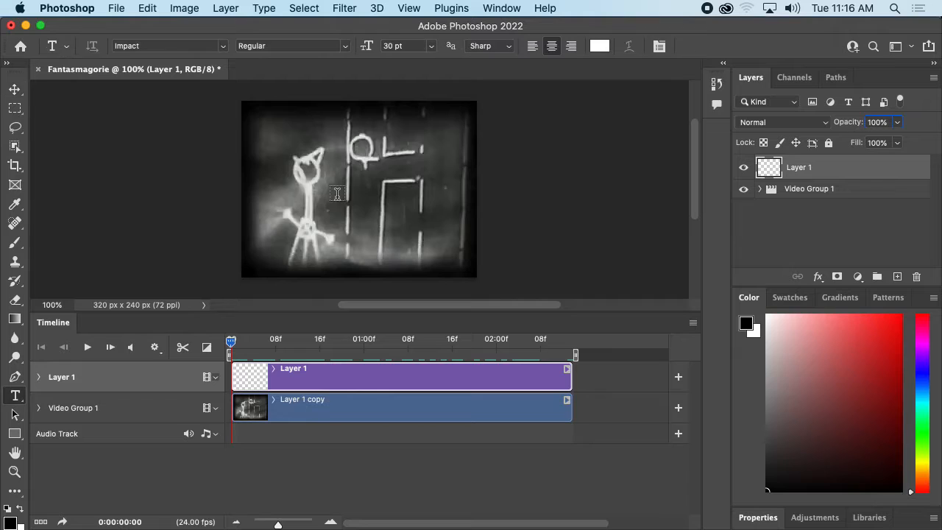
left_click_drag(284, 189, 462, 248)
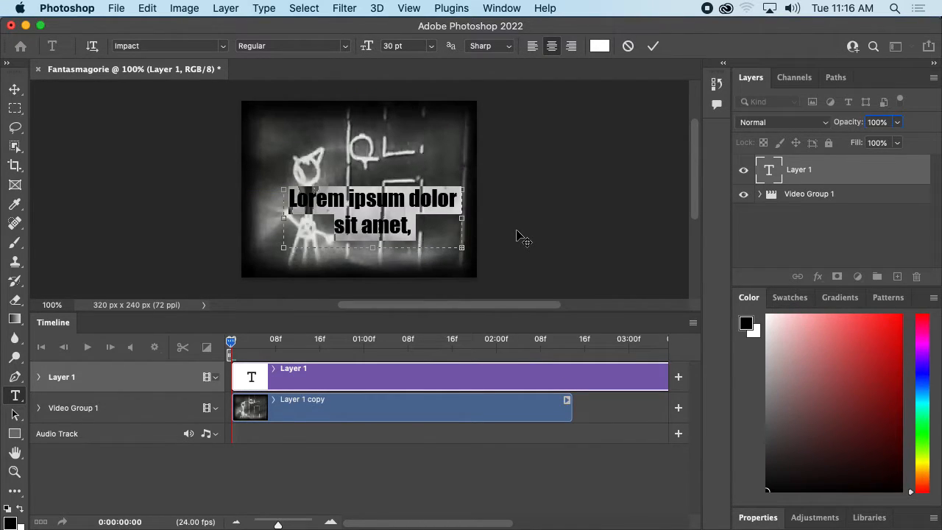
key("BackSpace")
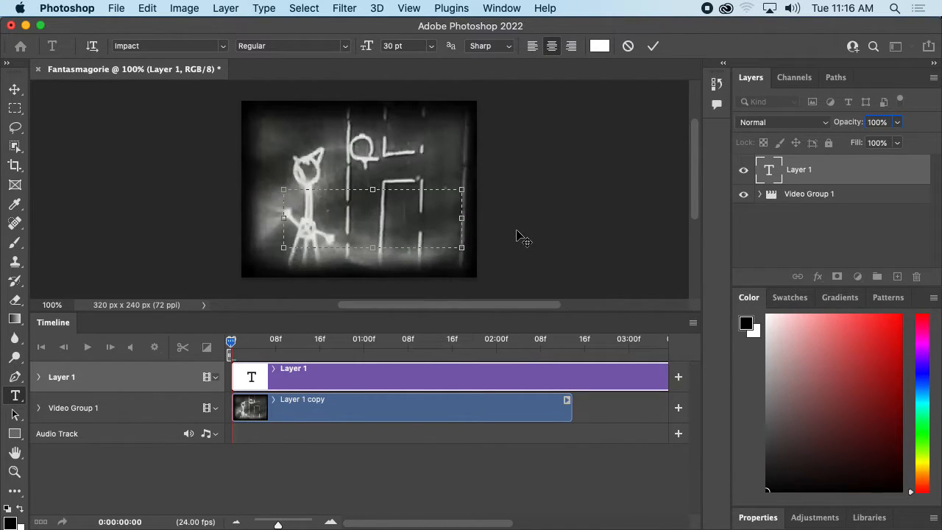
Set the font of the empty text box to Impact Regular and leave text editing
left_click(148, 45)
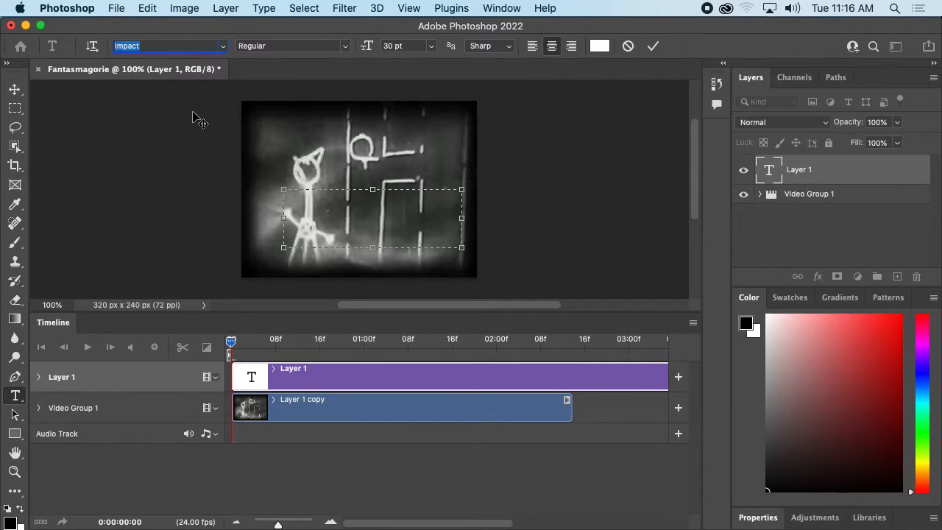
type("impa")
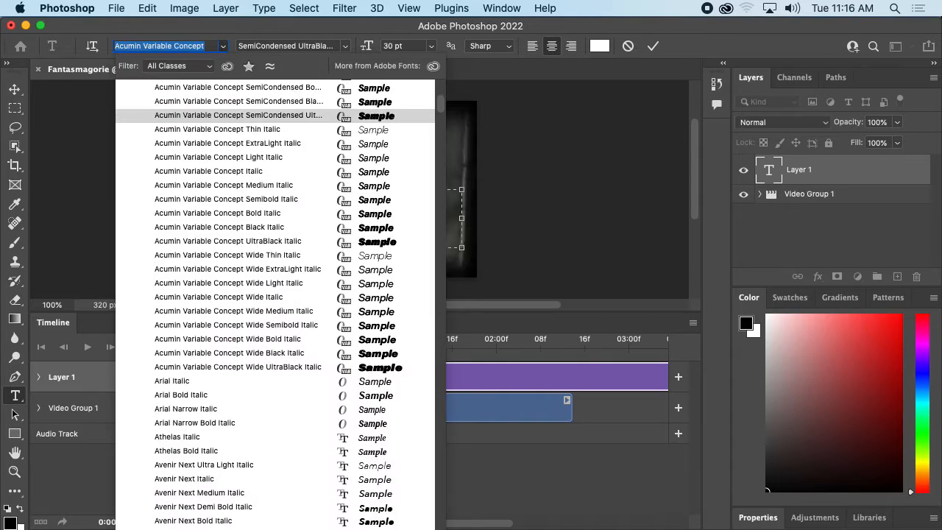
key("BackSpace")
key("BackSpace")
key("BackSpace")
type("Impact")
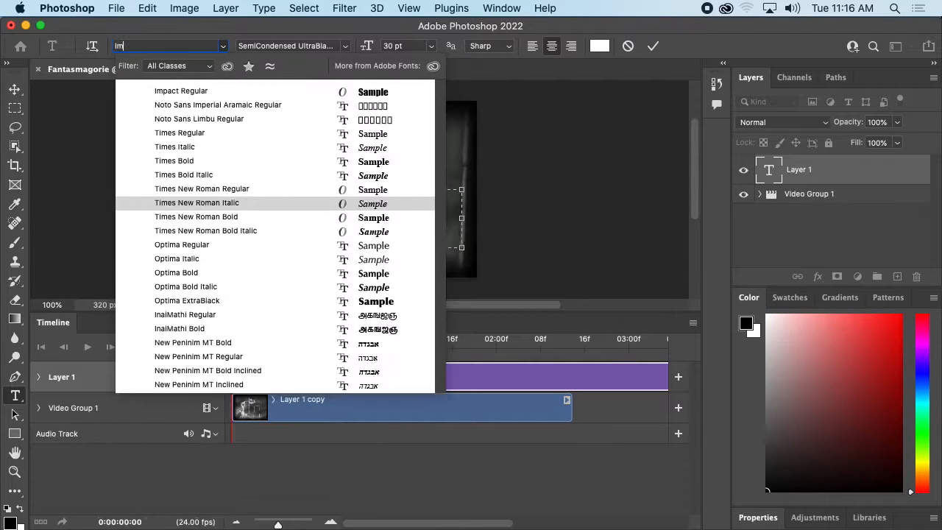
left_click(219, 92)
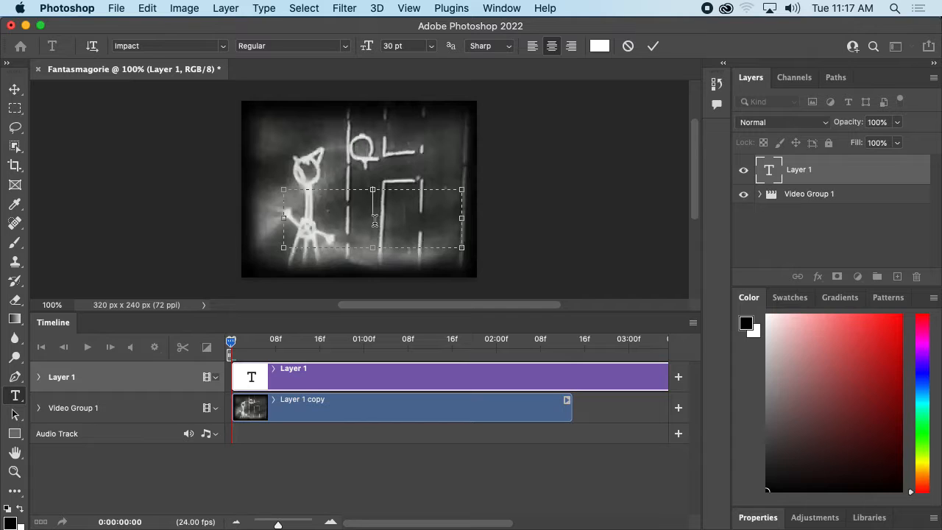
mouse_move(231, 340)
left_mouse_down()
mouse_move(542, 353)
mouse_move(231, 353)
left_mouse_up()
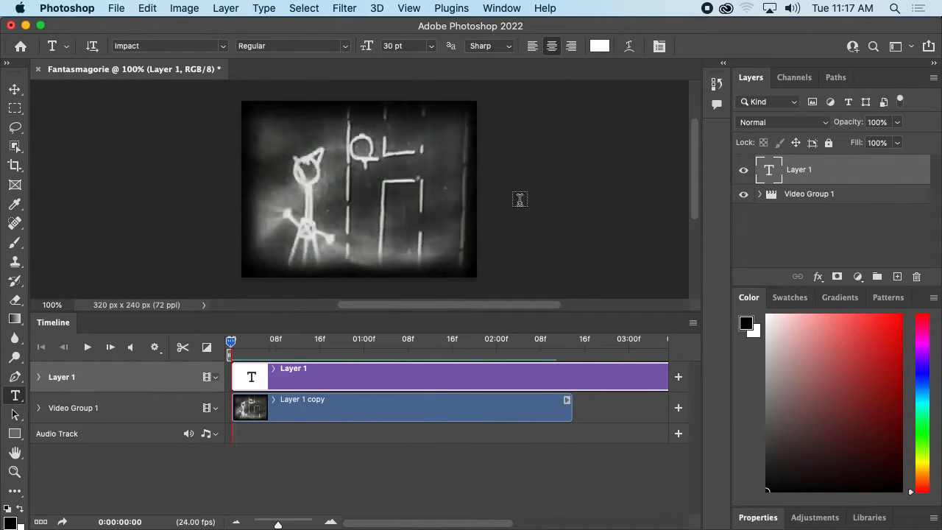
Add a point text line with its placeholder text and move it to the lower centre of the video frame
left_click(305, 192)
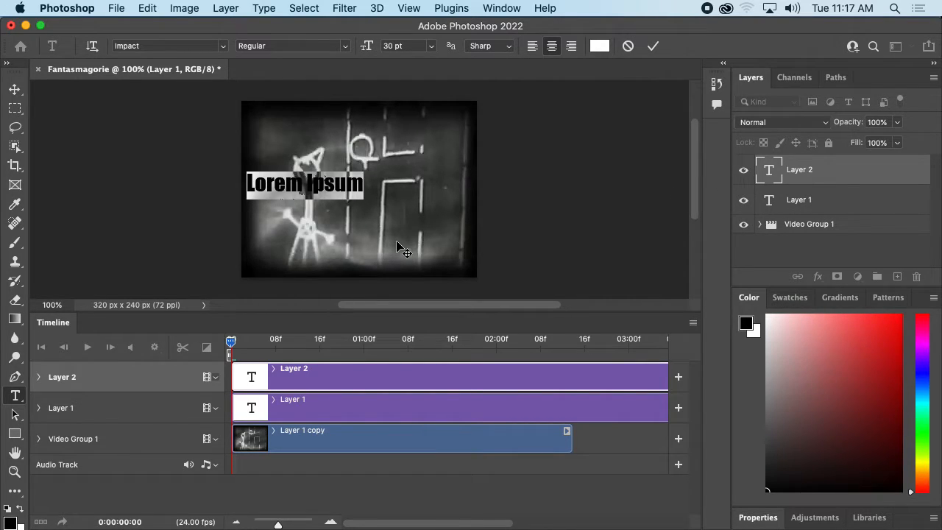
left_click(15, 88)
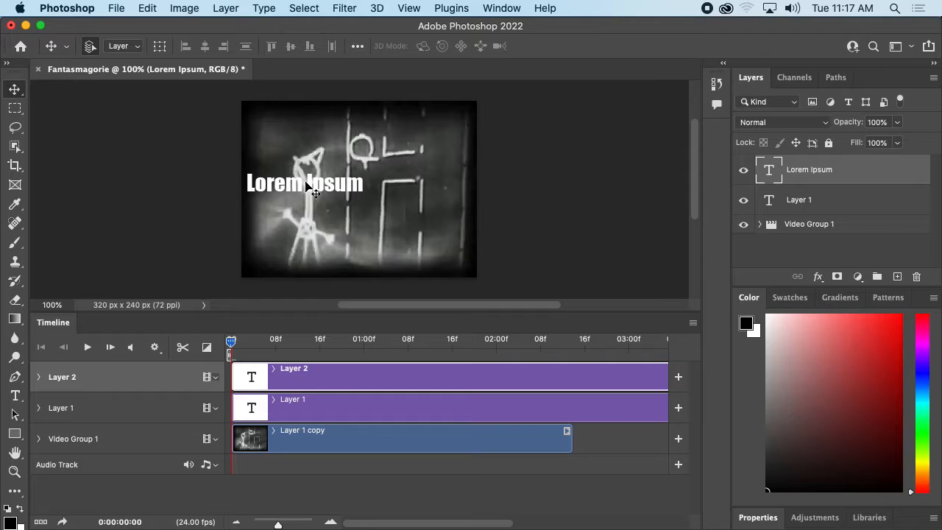
left_click_drag(309, 182, 361, 246)
Replace the placeholder text near the bottom of the frame with "TFW"
key("t")
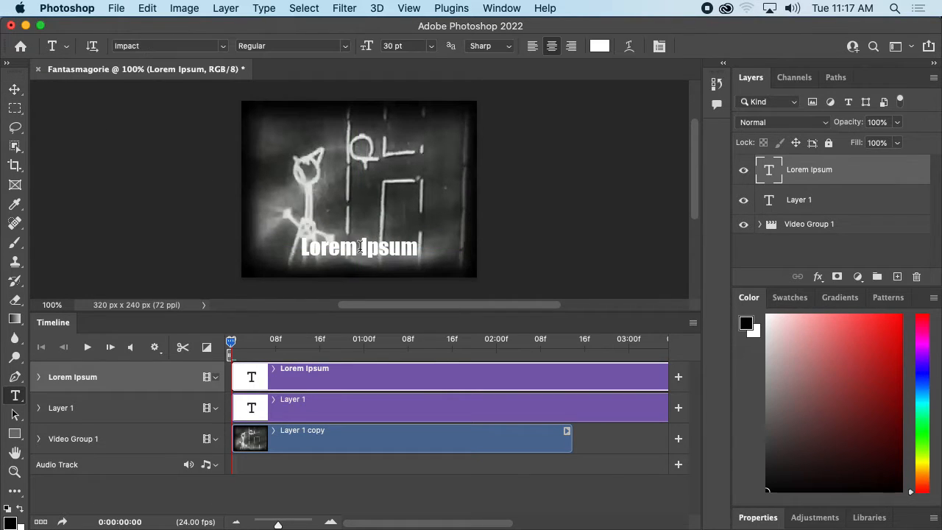
double_click(357, 247)
left_click(357, 246)
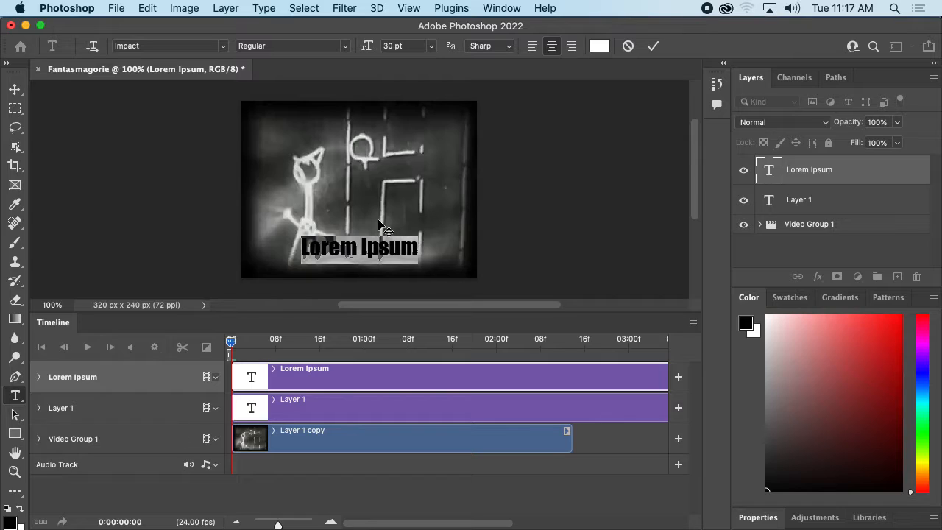
type("TW")
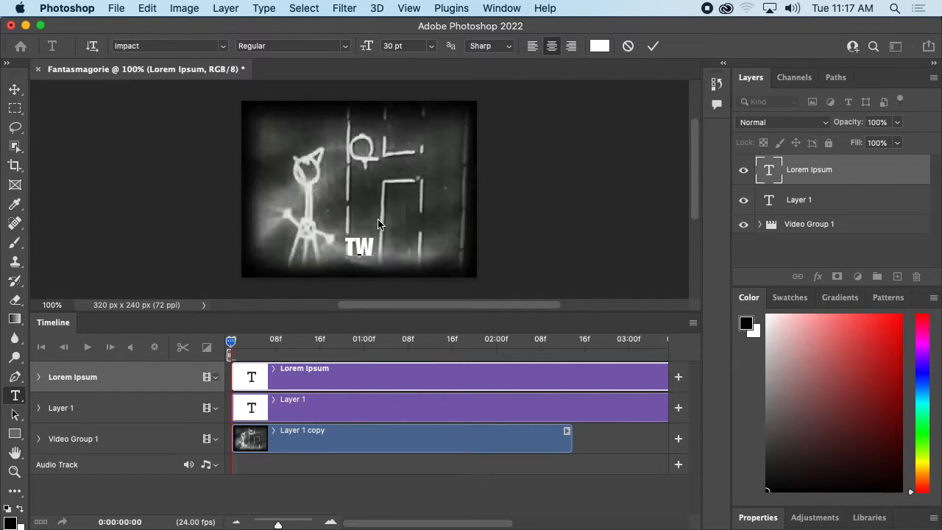
key("BackSpace")
type("FW")
Delete the empty text layer Layer 1 between the TFW layer and Video Group 1
left_click(824, 206)
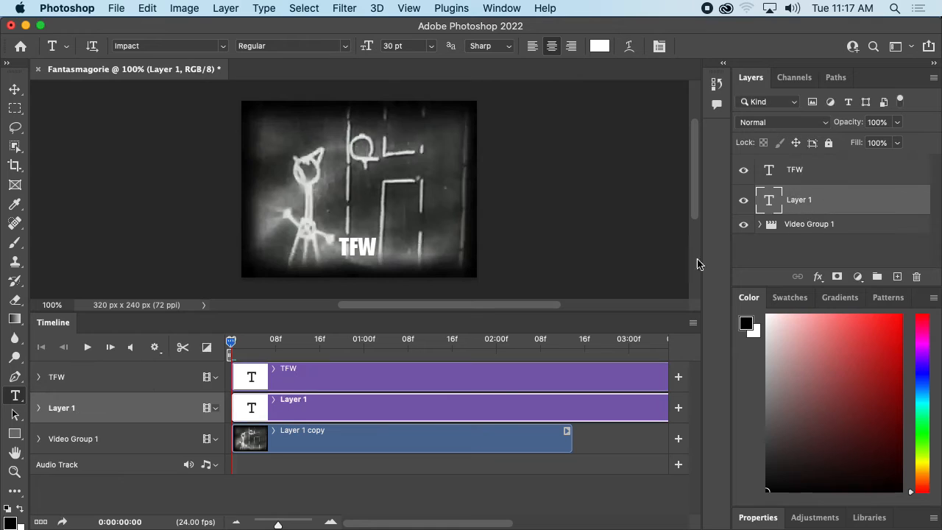
left_click(916, 276)
left_click(602, 207)
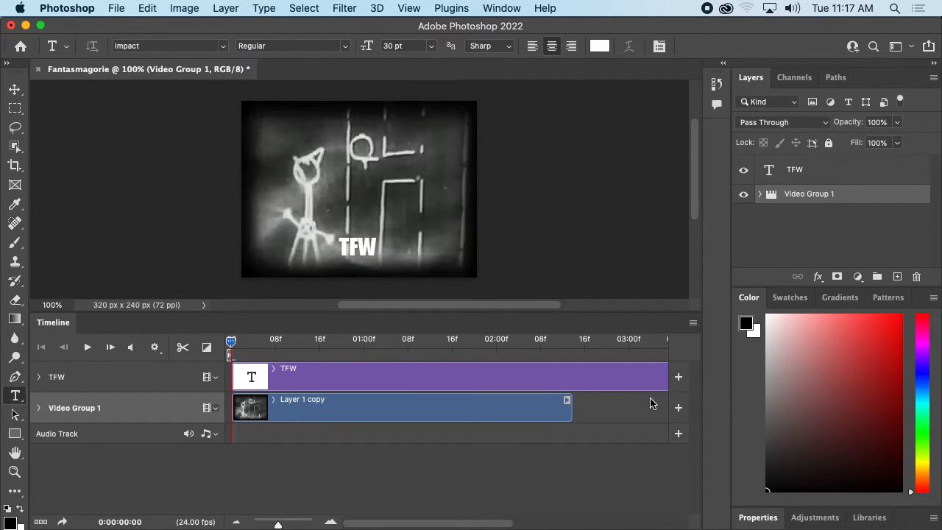
Split the TFW text clip at the end of the video clip and delete the leftover part beyond it
left_click_drag(269, 340, 572, 372)
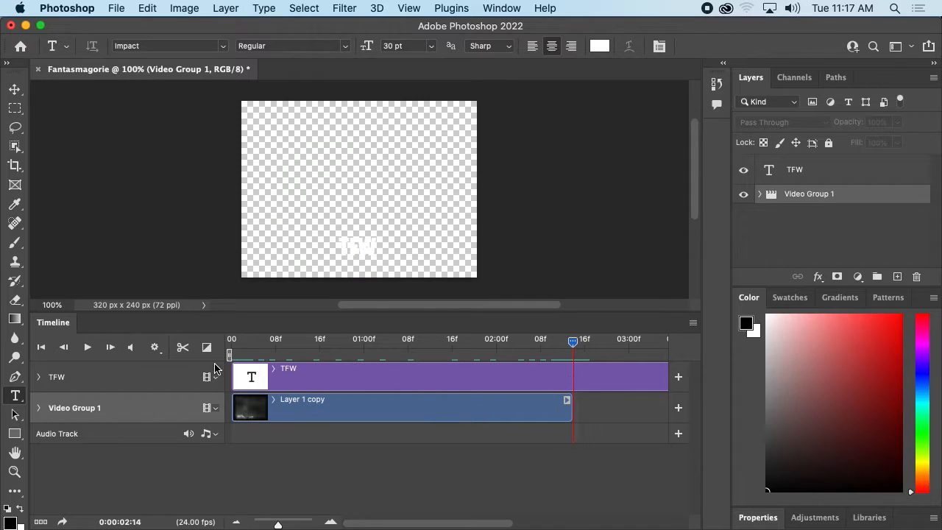
left_click(463, 401)
left_click(458, 382)
key("super+j")
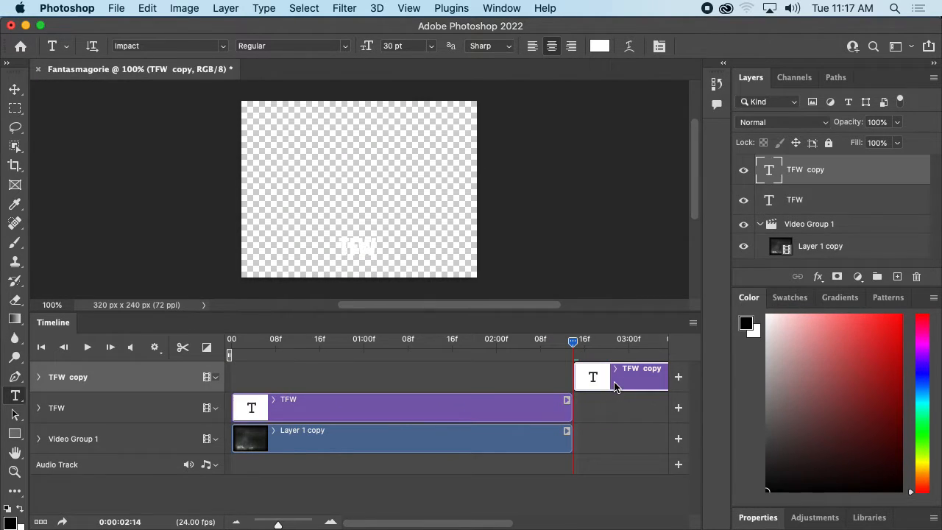
key("super+z")
Return to the first frame and extend the caption text to read "TFW YOU'RE ON THE RUN"
left_click_drag(401, 346, 231, 343)
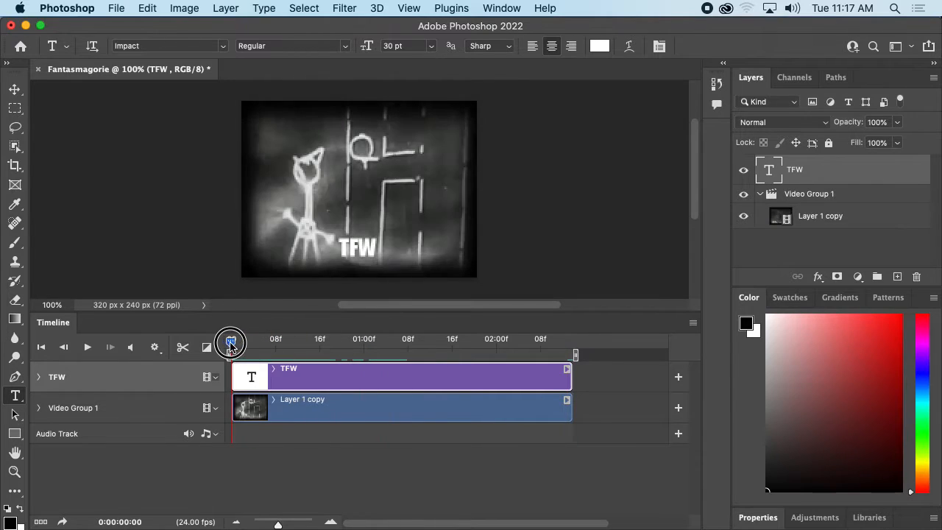
left_click(361, 250)
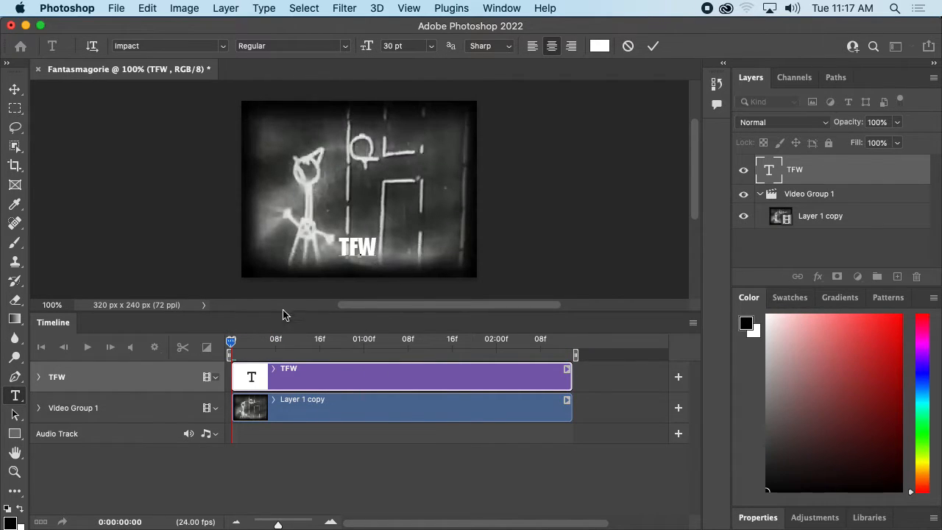
mouse_move(232, 343)
left_mouse_down()
mouse_move(319, 338)
mouse_move(549, 358)
mouse_move(231, 349)
left_mouse_up()
left_click(383, 252)
type("YOU'RE")
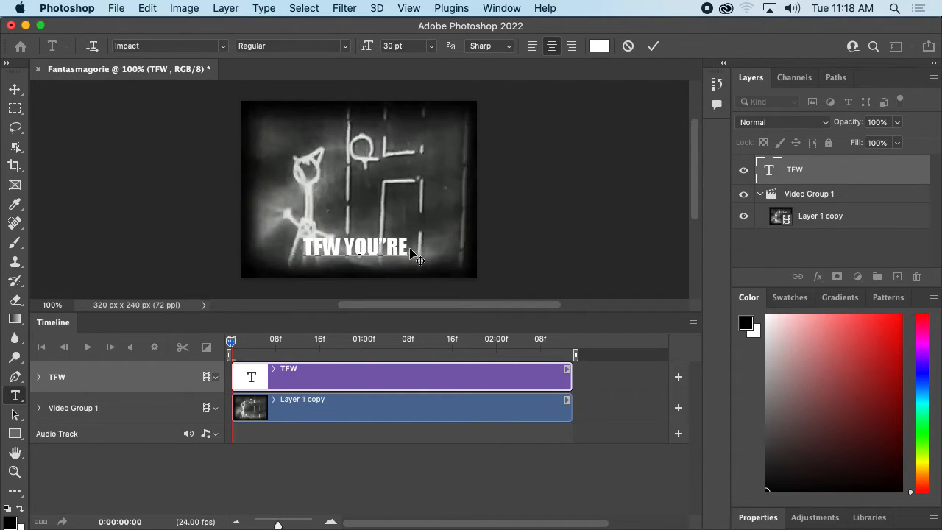
key("BackSpace")
key("BackSpace")
key("BackSpace")
type("'RE On THE")
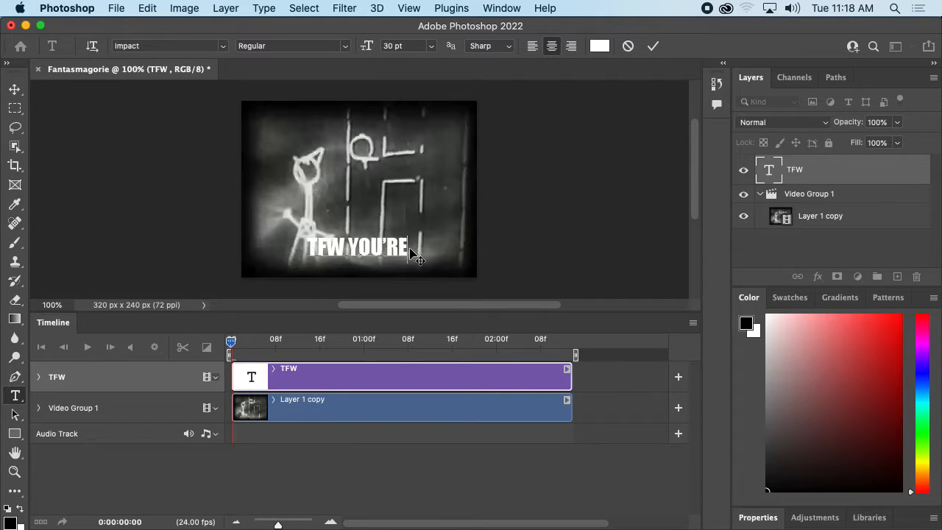
key("BackSpace")
key("BackSpace")
key("BackSpace")
key("BackSpace")
key("BackSpace")
type("N THE RU")
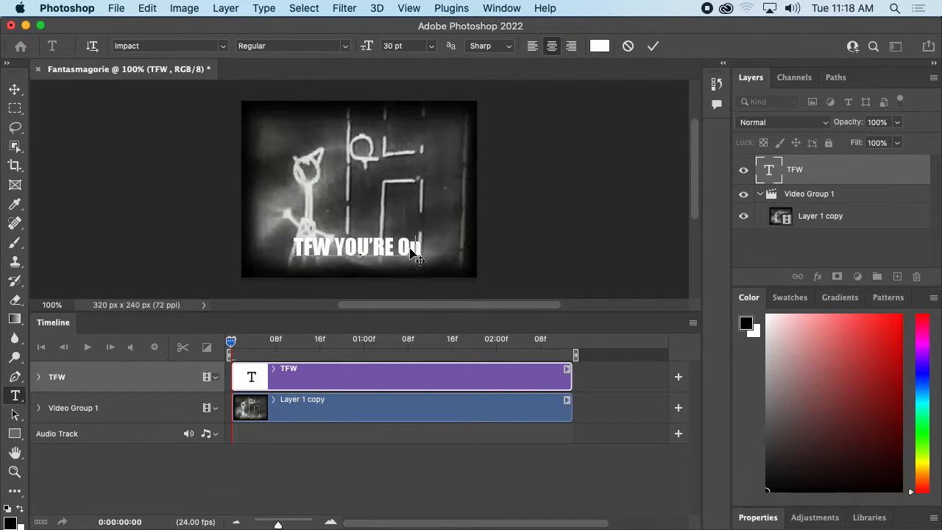
type("N")
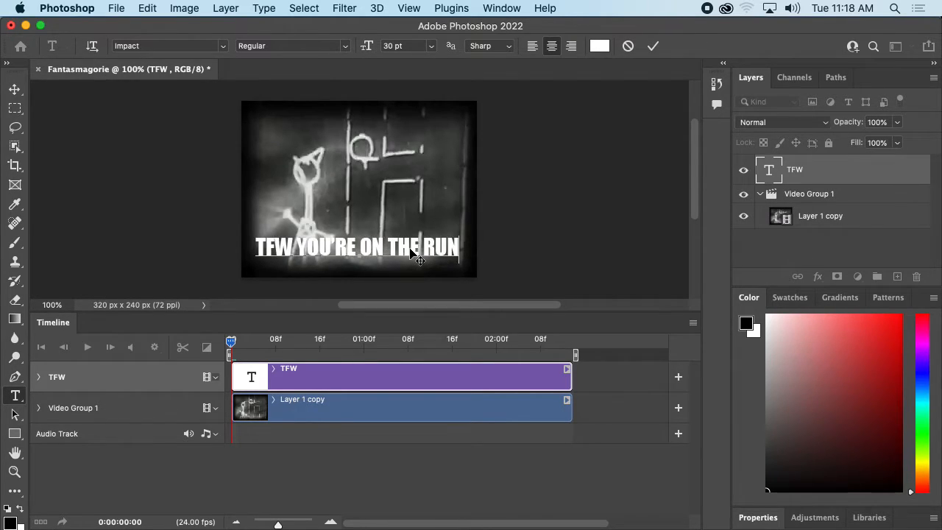
key("super+a")
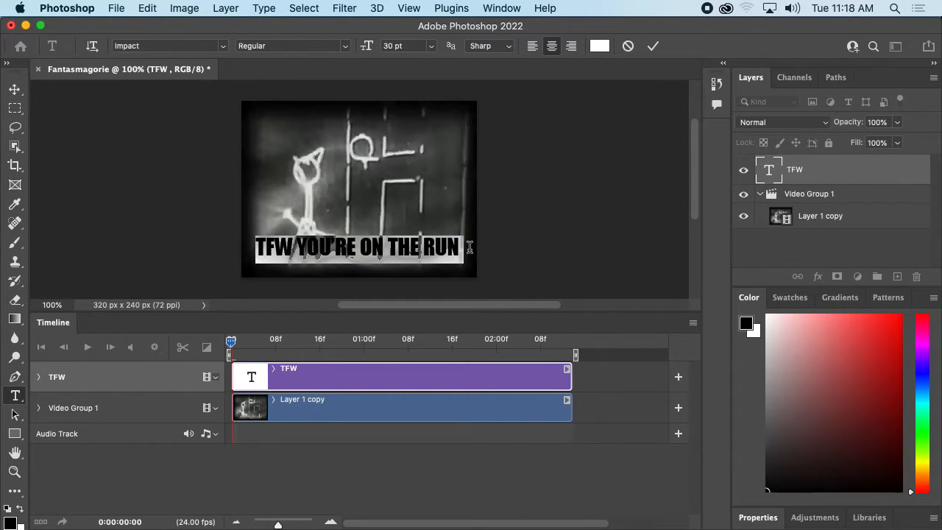
left_click(498, 474)
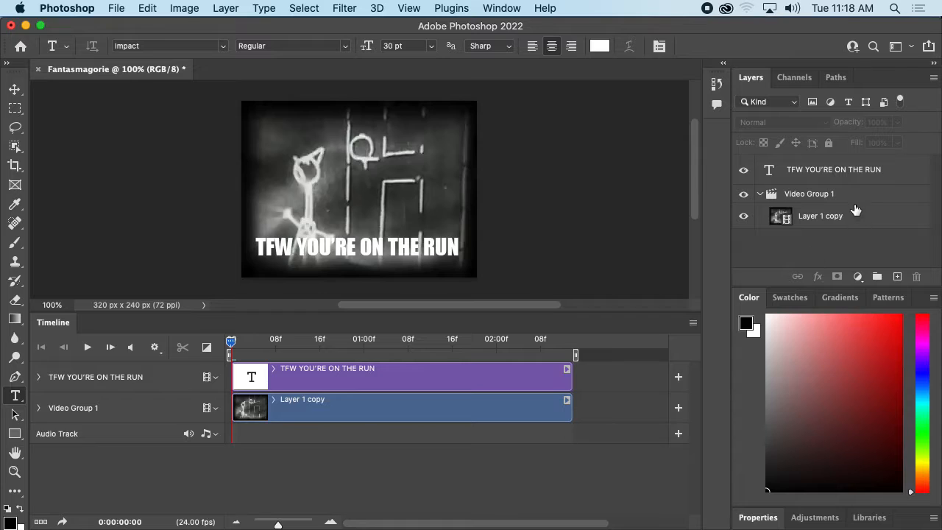
Add a Stroke layer style to the caption text layer, keeping the caption in view beside its settings
left_click(844, 174)
left_click(818, 277)
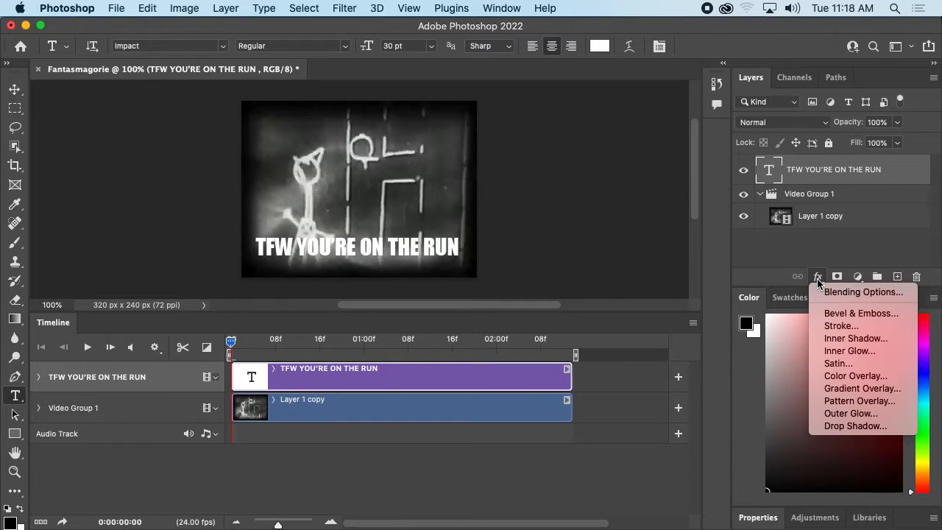
left_click(841, 325)
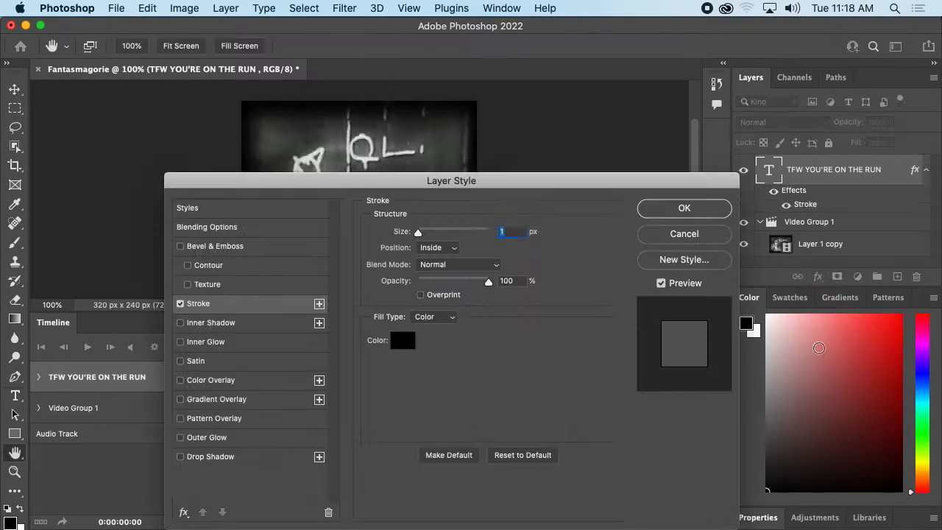
left_click_drag(446, 182, 529, 146)
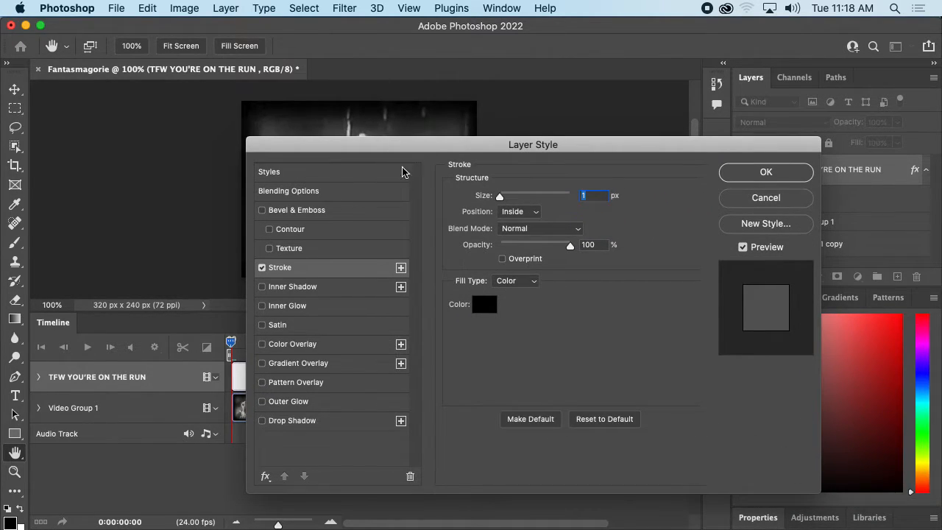
left_click_drag(423, 146, 341, 280)
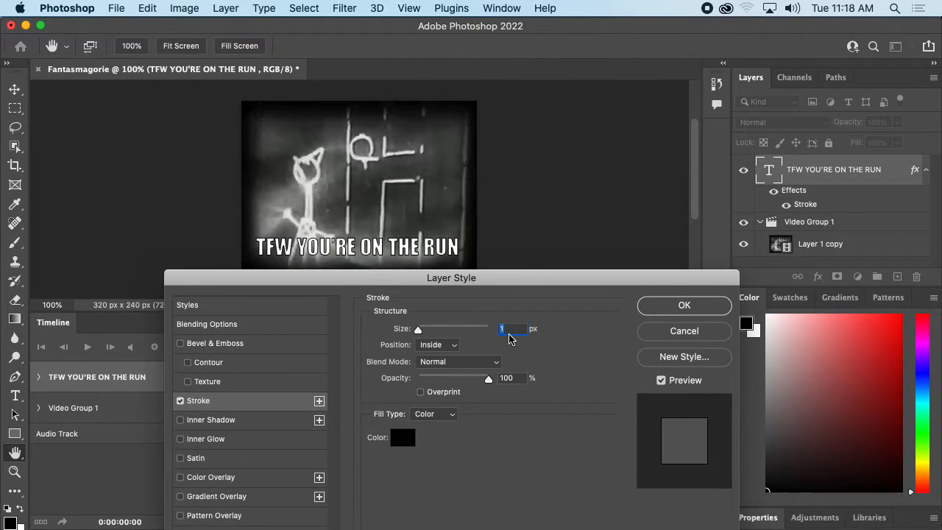
Try stroke sizes of 2 px and 1.5 px on the caption, and set the size back to 1 px
type("2")
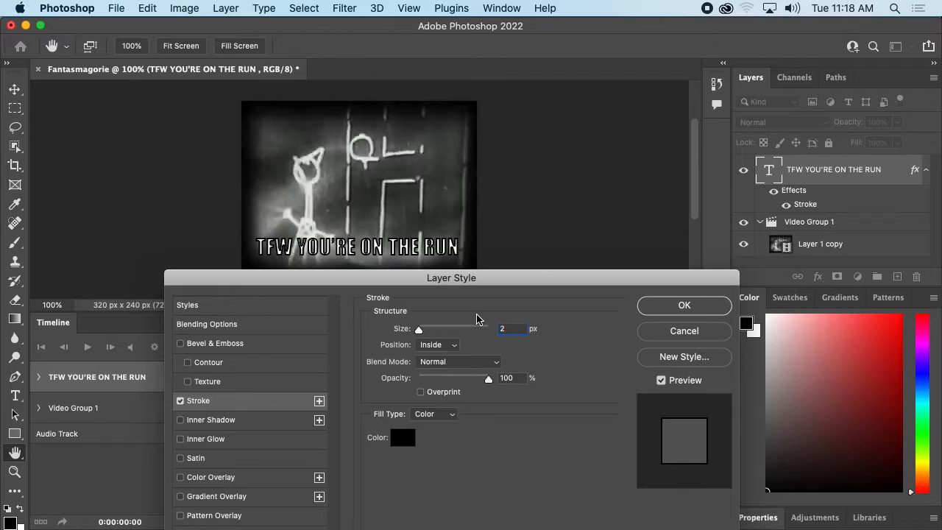
key("BackSpace")
type("1")
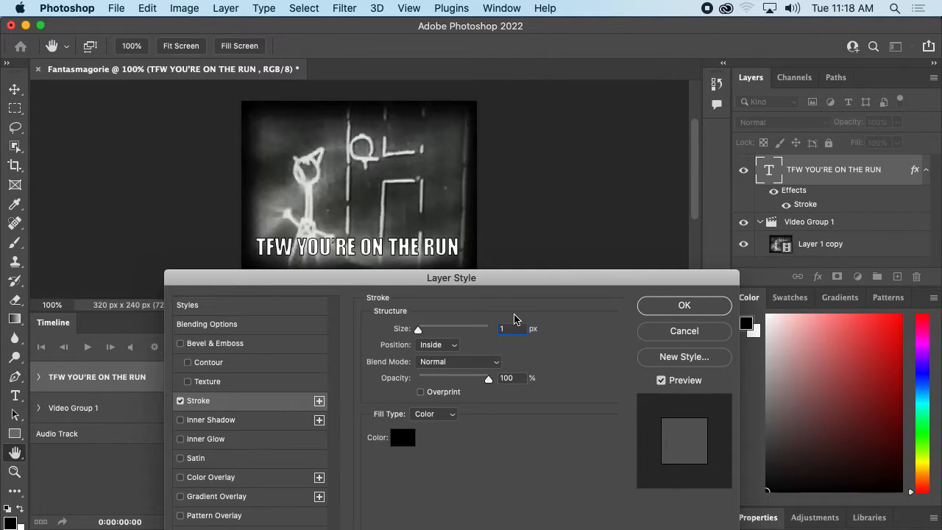
type(".5")
key("Tab")
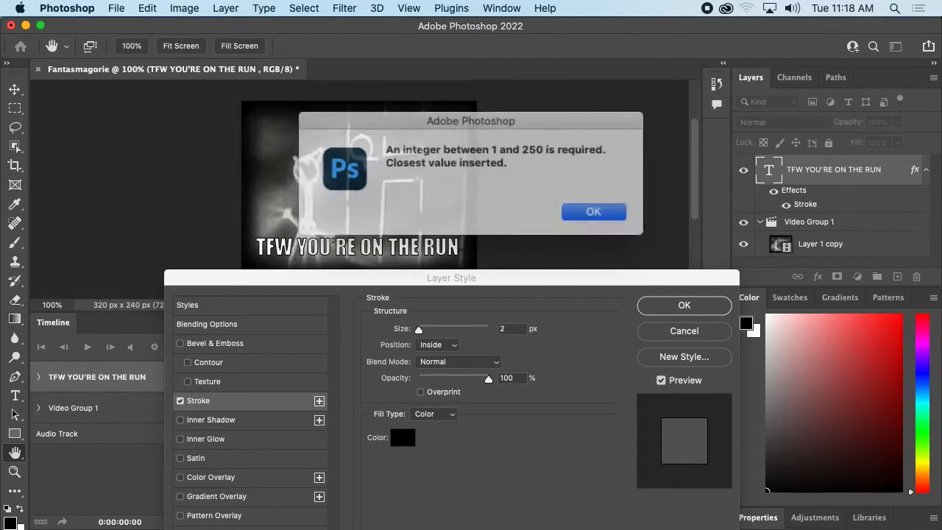
left_click(581, 208)
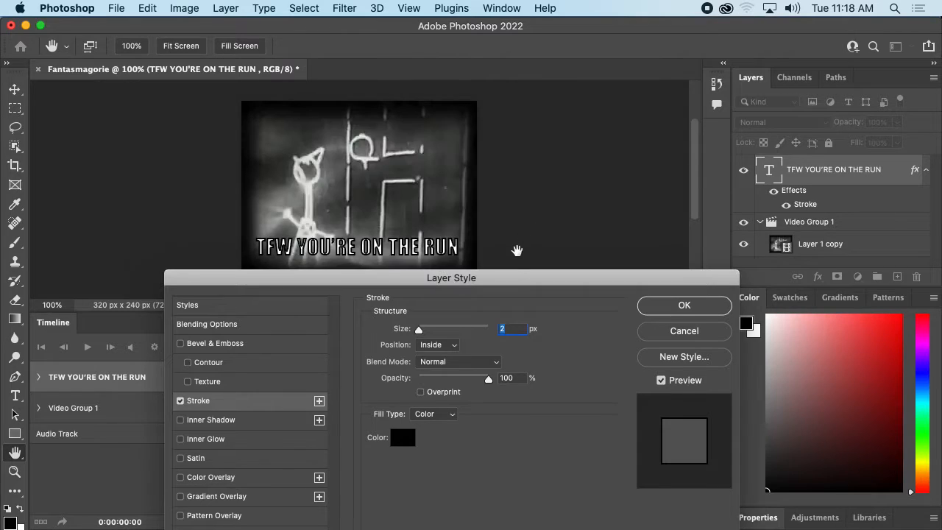
type("1")
left_click(594, 334)
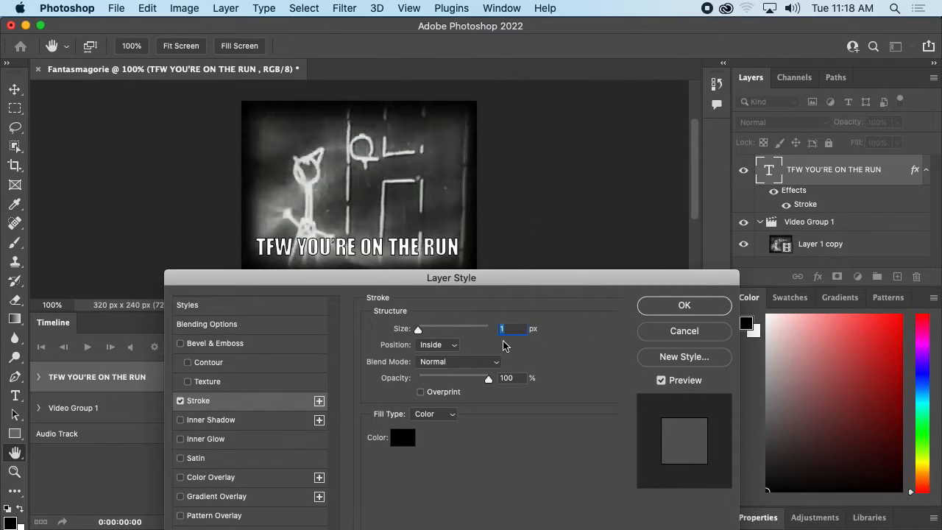
Set the caption's stroke position to Center and its size to 2 px, and apply the layer style
left_click(454, 344)
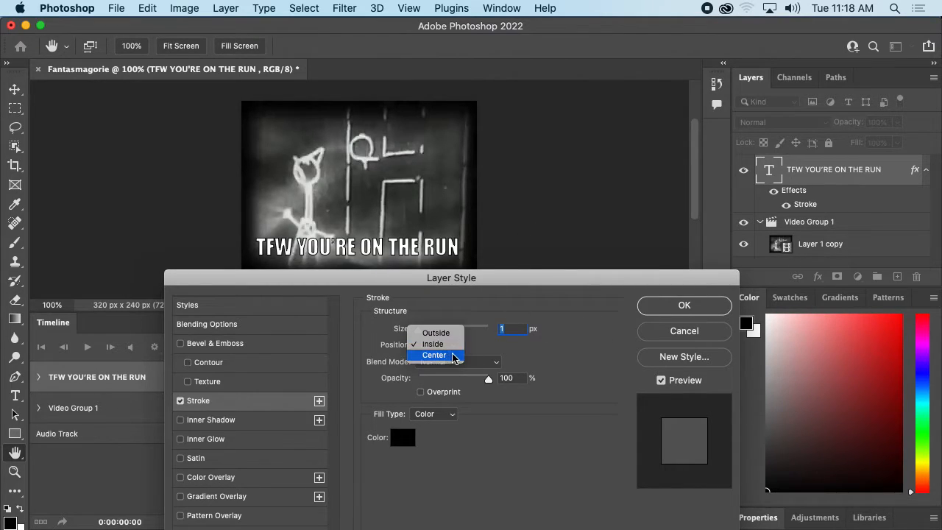
left_click(450, 356)
left_click_drag(513, 328, 490, 328)
type("2")
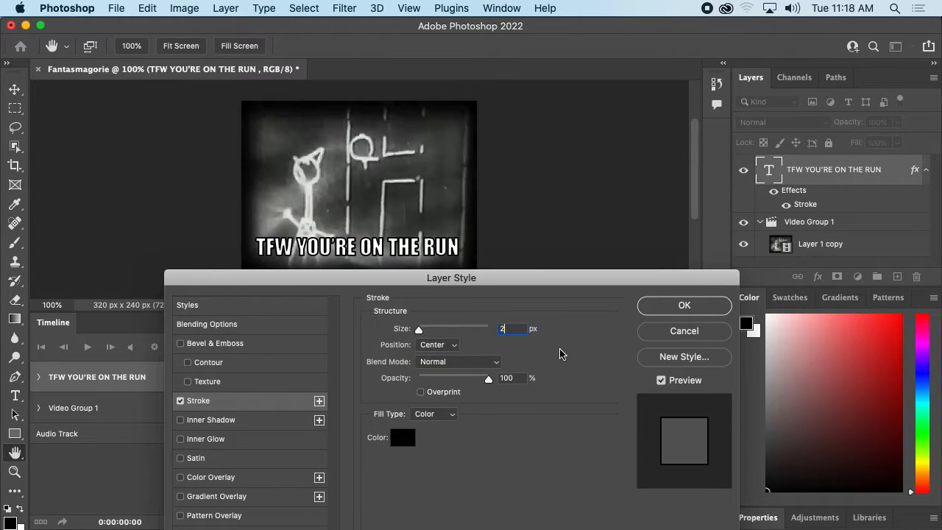
left_click(560, 348)
left_click(437, 346)
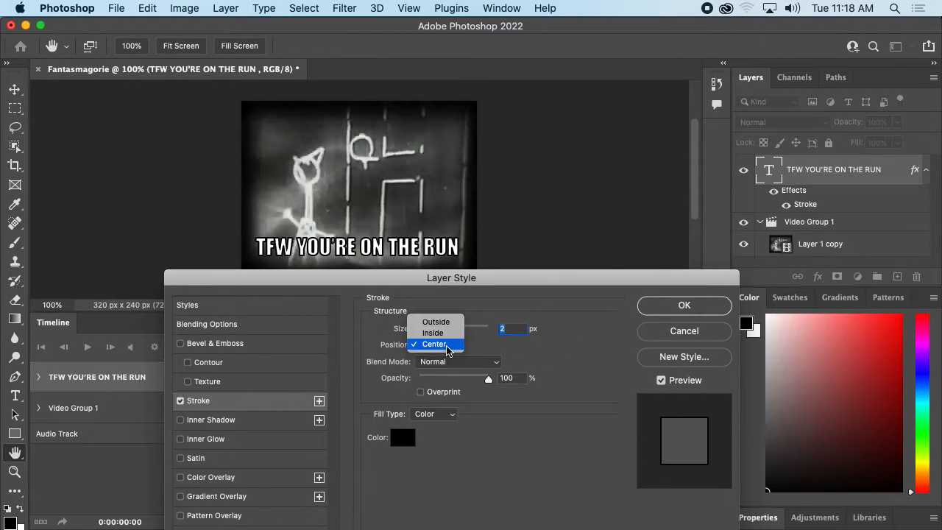
left_click(498, 334)
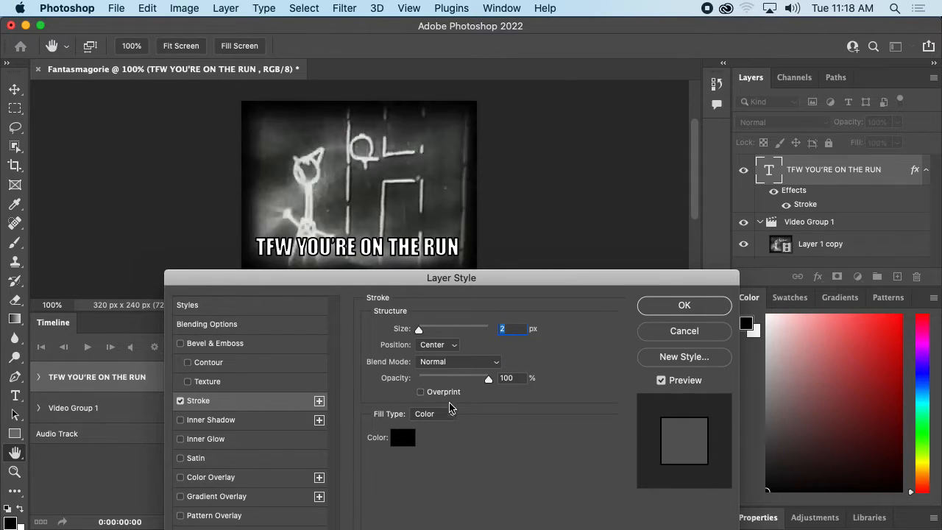
left_click(673, 308)
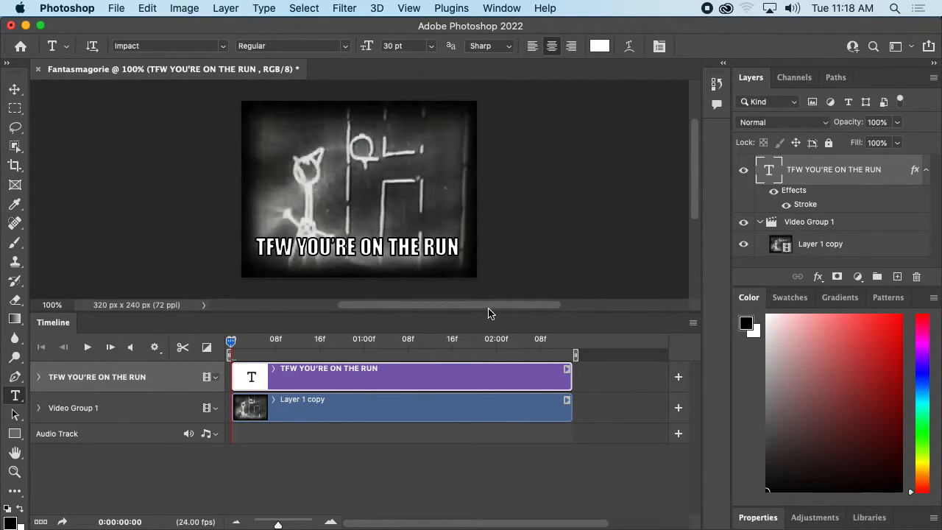
Expand the caption track's animation properties and set a Transform keyframe near the clip's end at 0:00:02:13
left_click(39, 376)
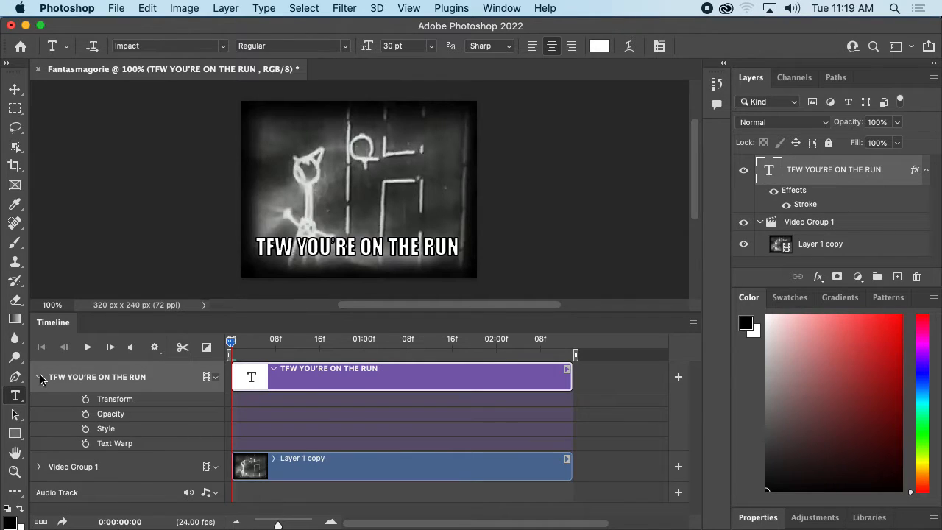
left_click(39, 377)
left_click(39, 377)
mouse_move(696, 169)
left_mouse_down()
mouse_move(696, 158)
mouse_move(686, 173)
left_mouse_up()
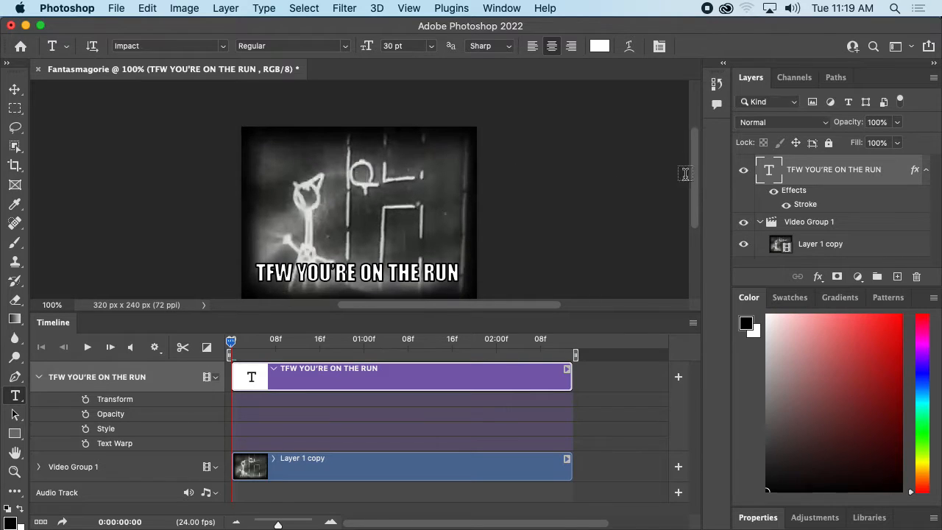
scroll(497, 241, "down", 4)
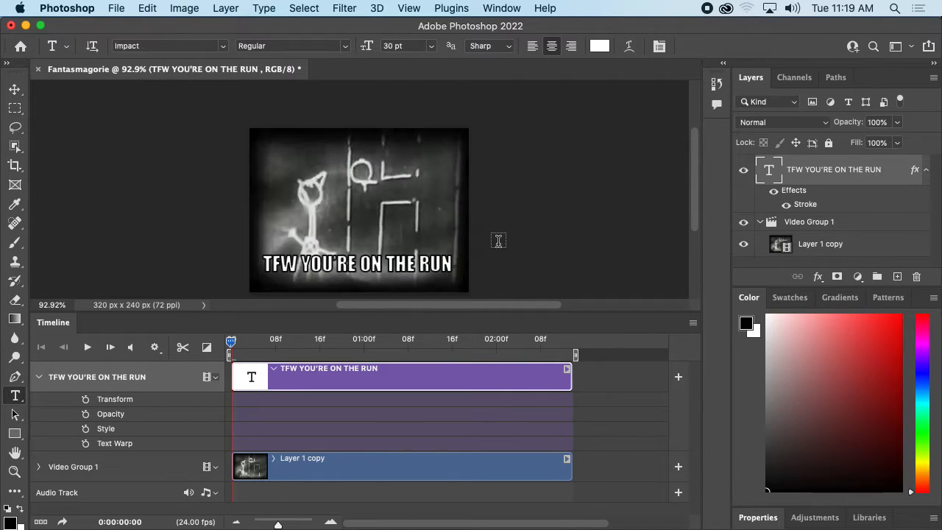
left_click_drag(234, 342, 567, 352)
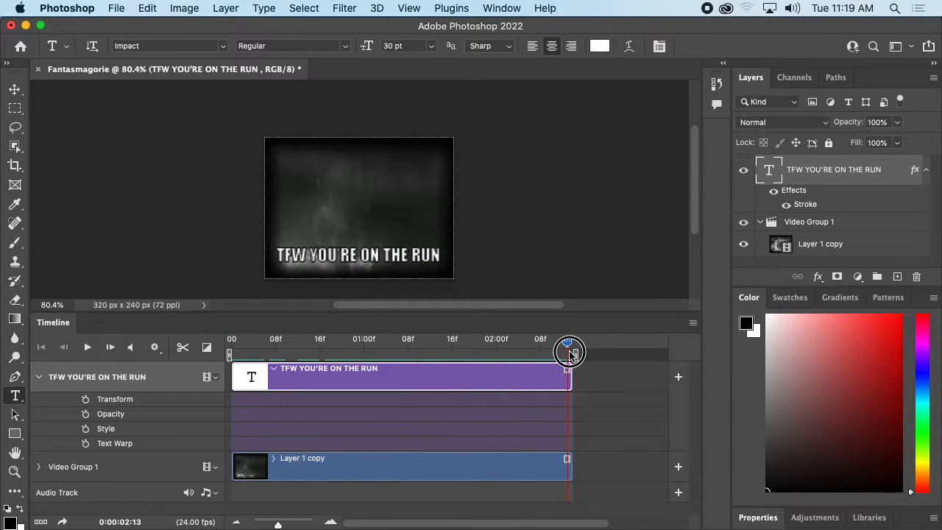
left_click(85, 399)
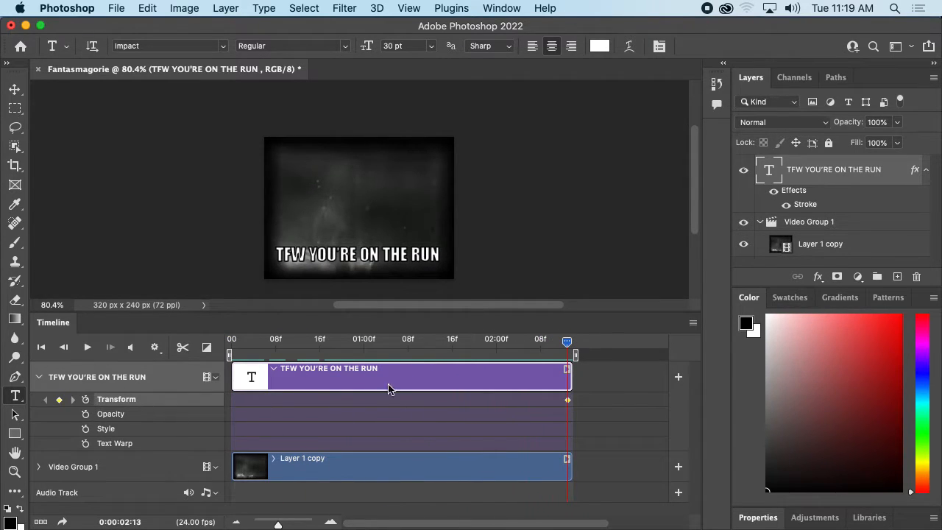
At the first frame, move the caption straight up out of the picture to set a second Transform keyframe, and play the animation
left_click_drag(568, 344, 231, 343)
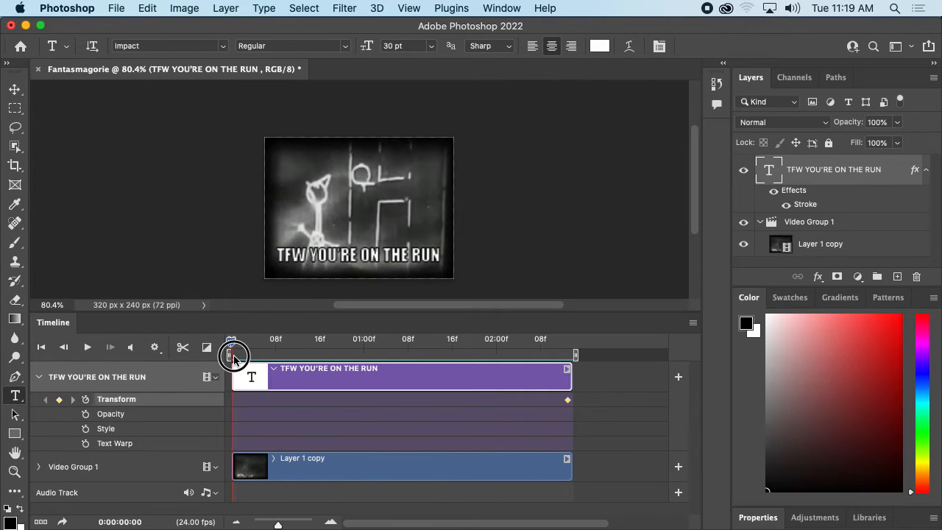
left_click(15, 91)
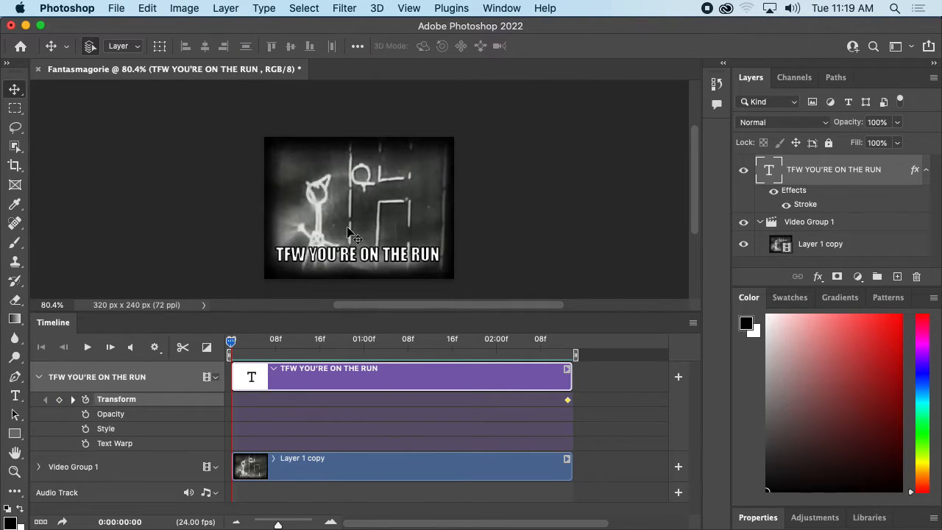
left_click_drag(365, 263, 366, 139)
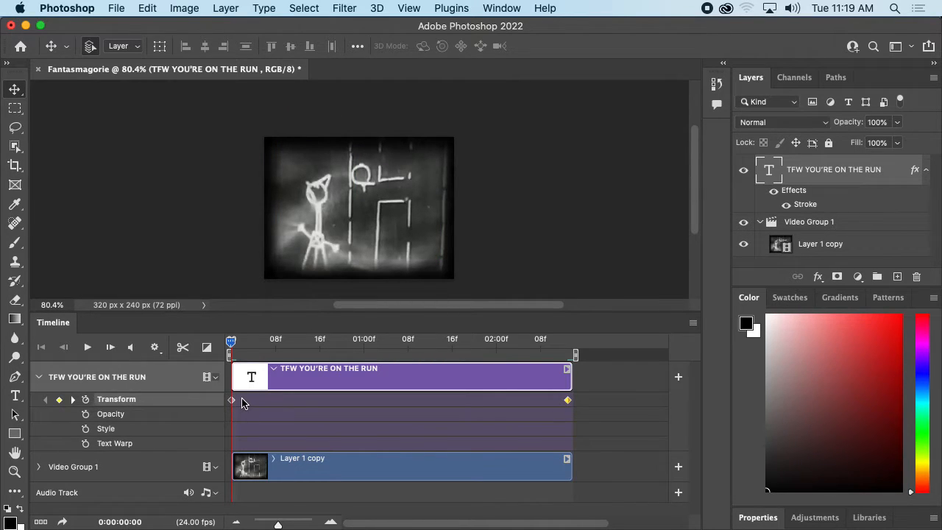
key("space")
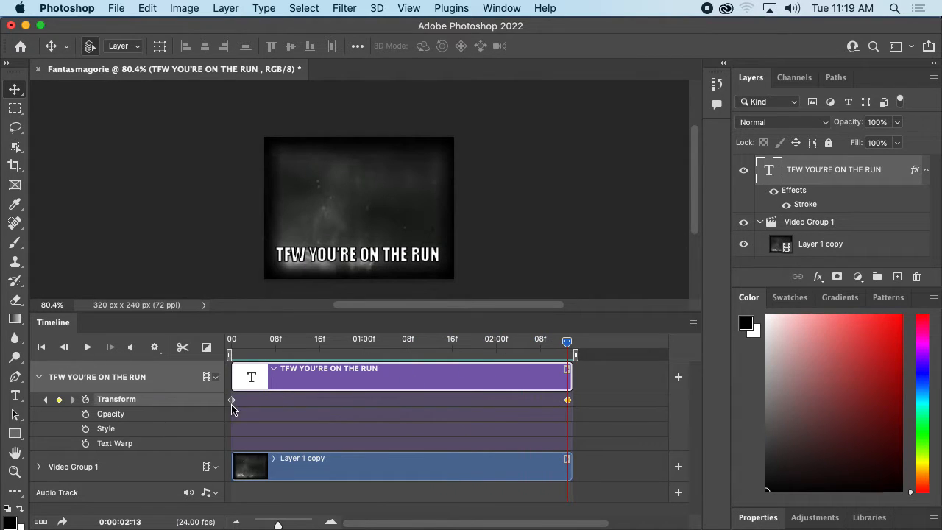
Shift the caption's starting Transform keyframe to 01:00 and play the clip from near the beginning
left_click_drag(231, 402, 364, 401)
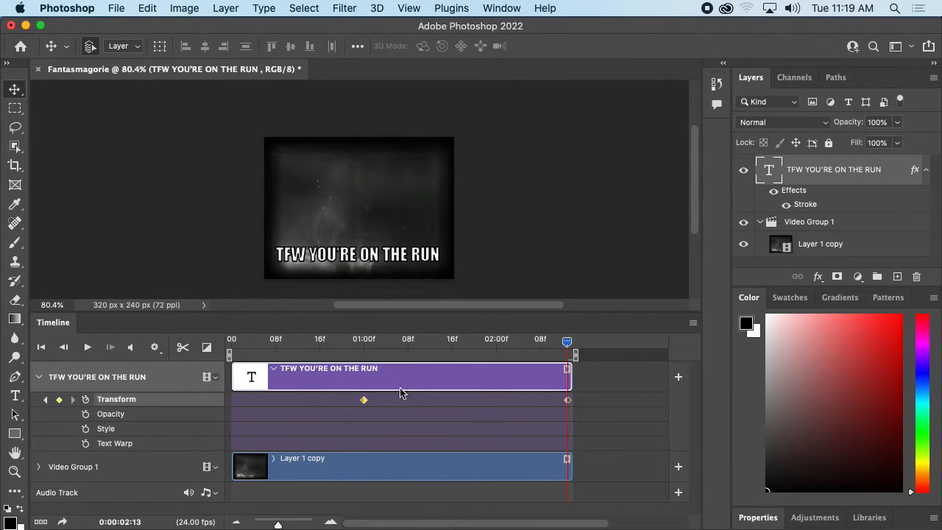
left_click_drag(567, 341, 242, 344)
key("space")
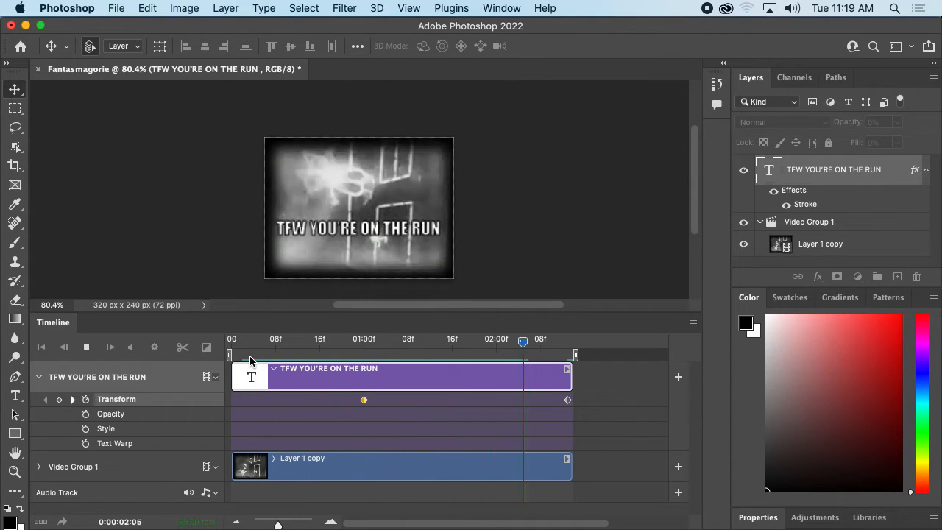
Shift the caption's ending Transform keyframe to 02:00 and play the clip from the first frame
left_click_drag(572, 342, 484, 342)
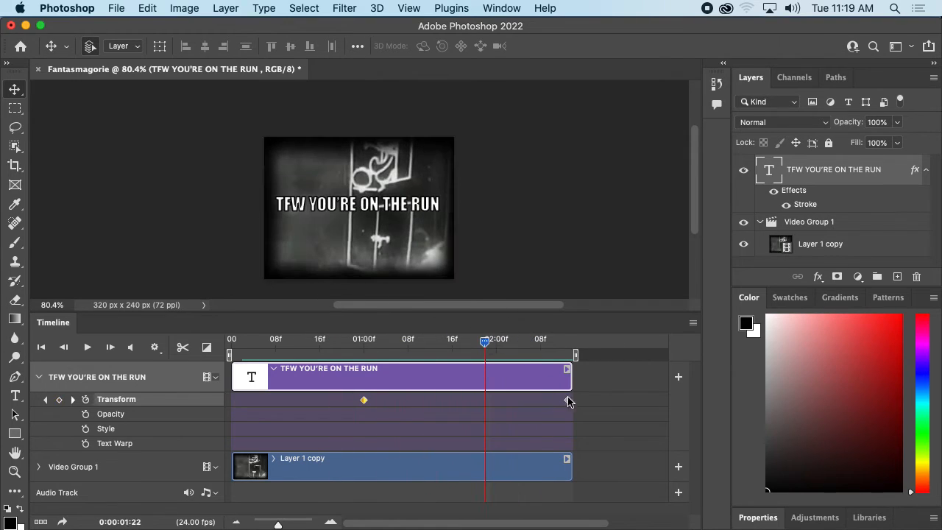
left_click_drag(568, 401, 496, 400)
left_click_drag(484, 341, 232, 342)
key("space")
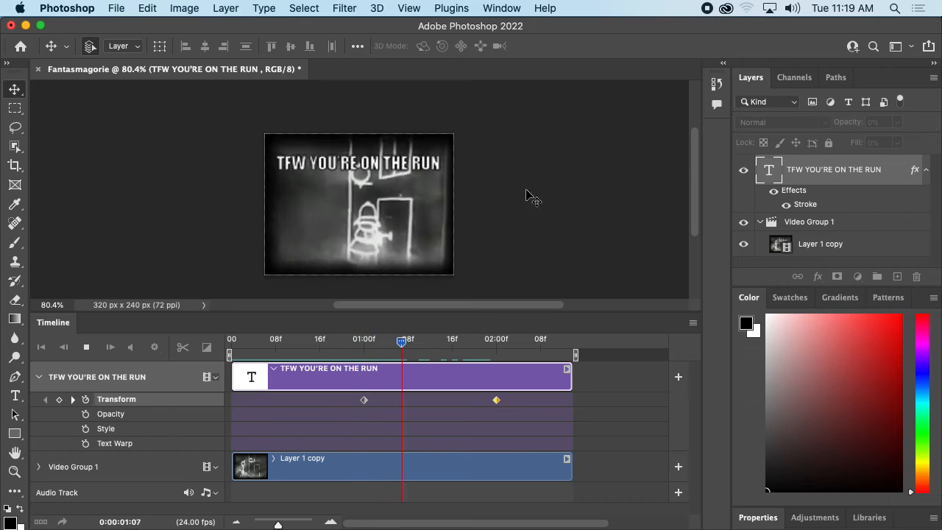
scroll(526, 196, "down", 2)
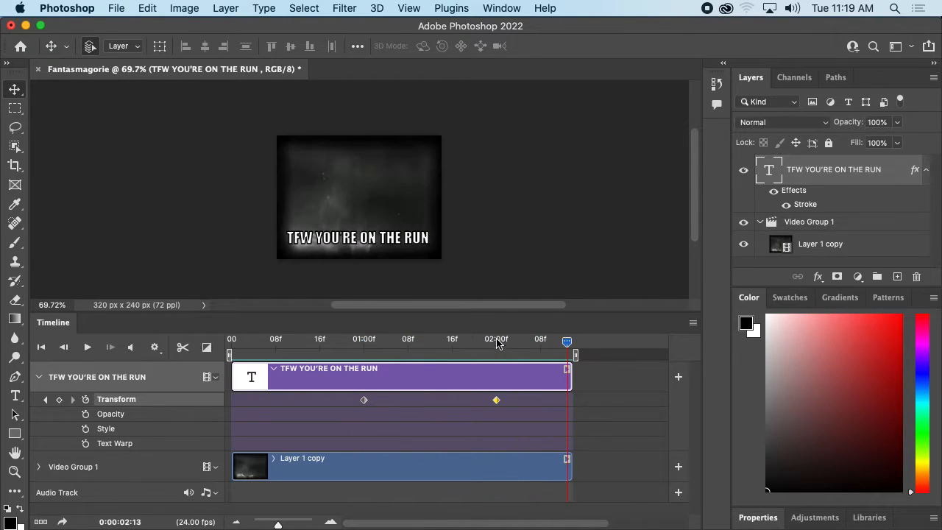
At the 02:00 keyframe, move the caption straight down out of the picture and play the animation from about 16f
key("space")
mouse_move(497, 344)
left_mouse_down()
mouse_move(508, 343)
mouse_move(496, 343)
left_mouse_up()
left_click_drag(372, 247, 371, 283)
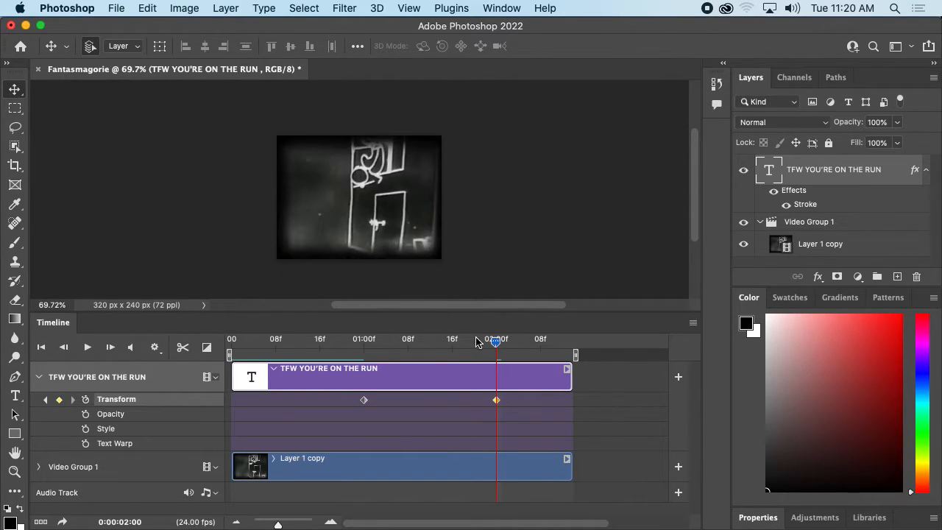
left_click_drag(496, 341, 319, 343)
key("space")
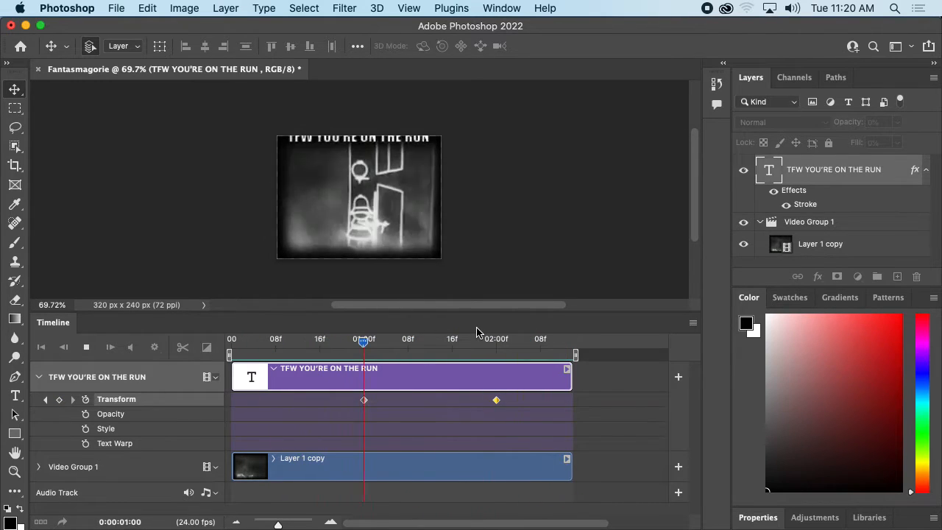
key("space")
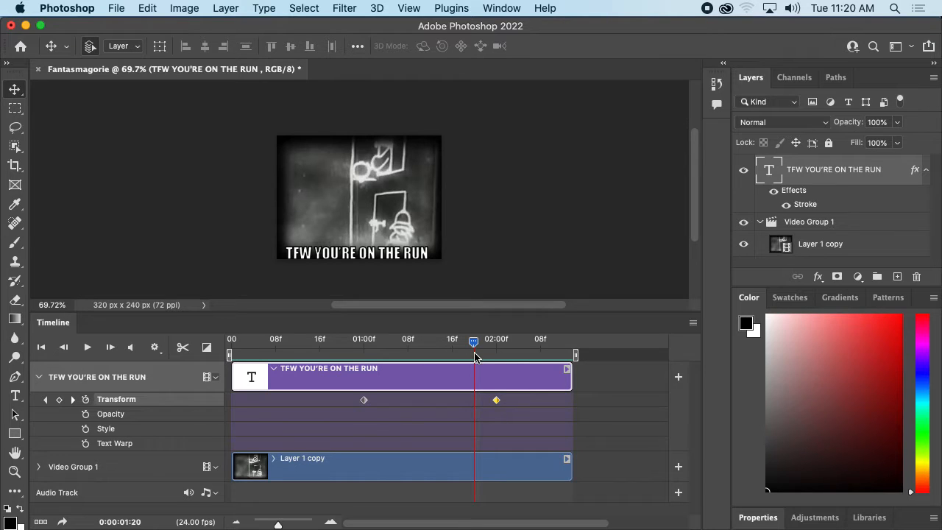
At 0:00:01:09, scale the caption to about 128% and rotate it about 147° to add a middle Transform keyframe, and preview the motion
left_click_drag(475, 357, 413, 351)
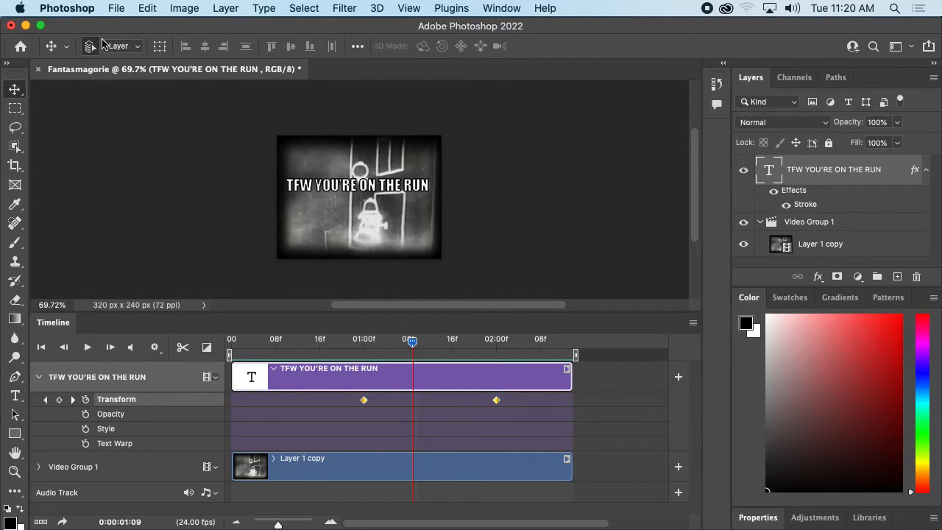
key("super+t")
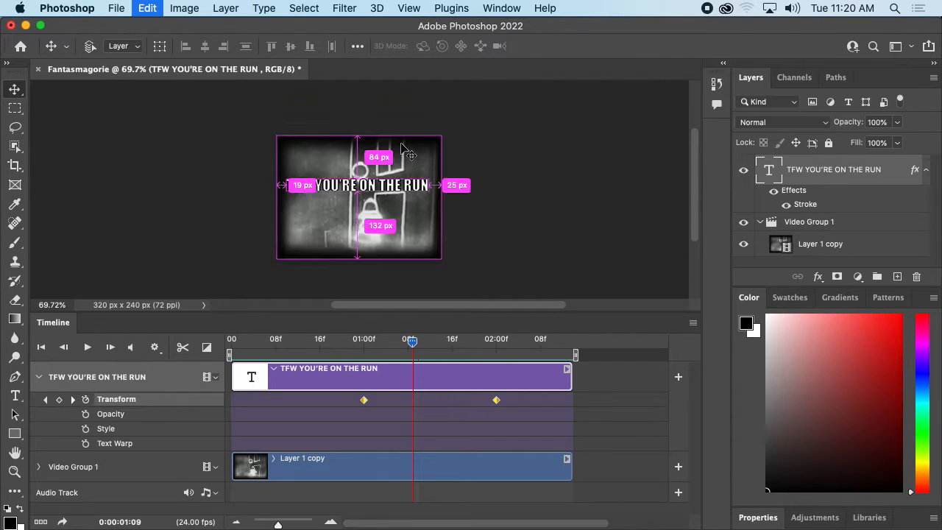
left_click_drag(431, 177, 308, 254)
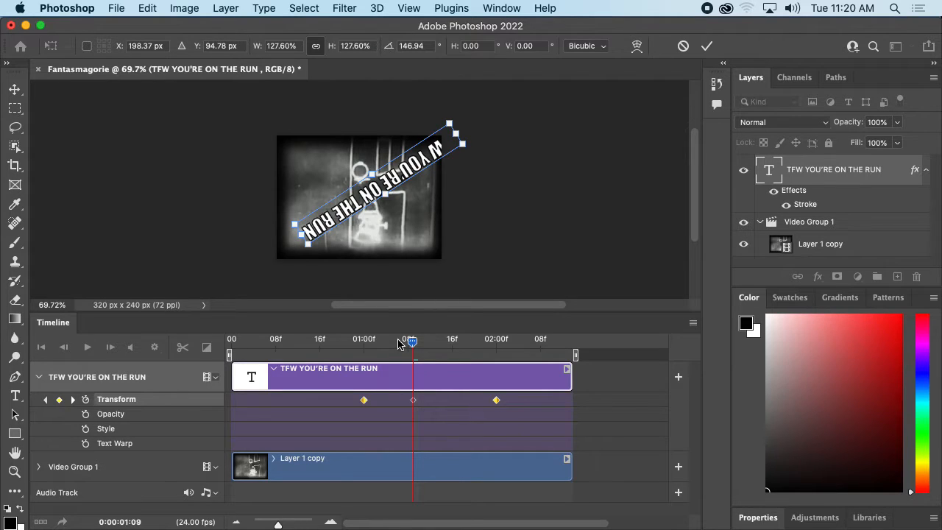
key("Return")
mouse_move(411, 340)
left_mouse_down()
mouse_move(352, 344)
mouse_move(410, 341)
left_mouse_up()
key("space")
left_click(375, 341)
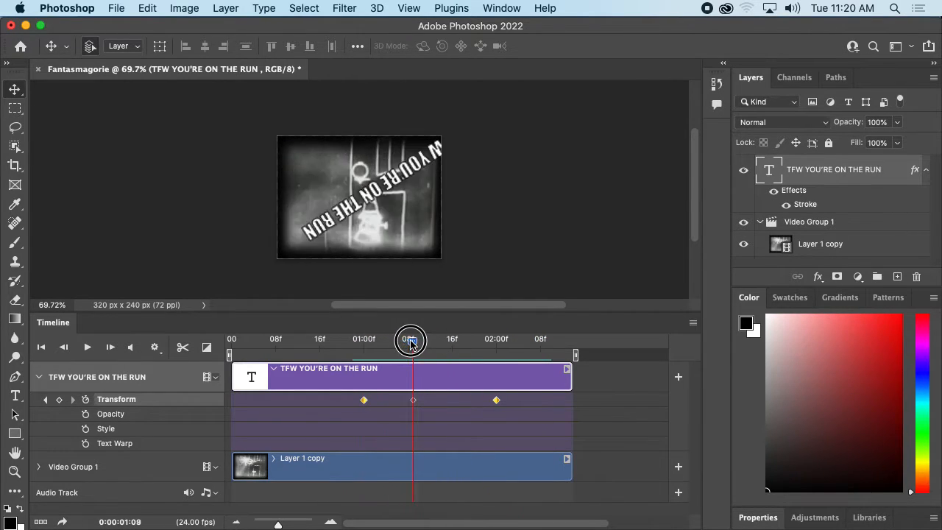
At the 0:00:01:09 keyframe, scale the caption to about 72% and rotate it about 19° more, and play the animation
key("super+t")
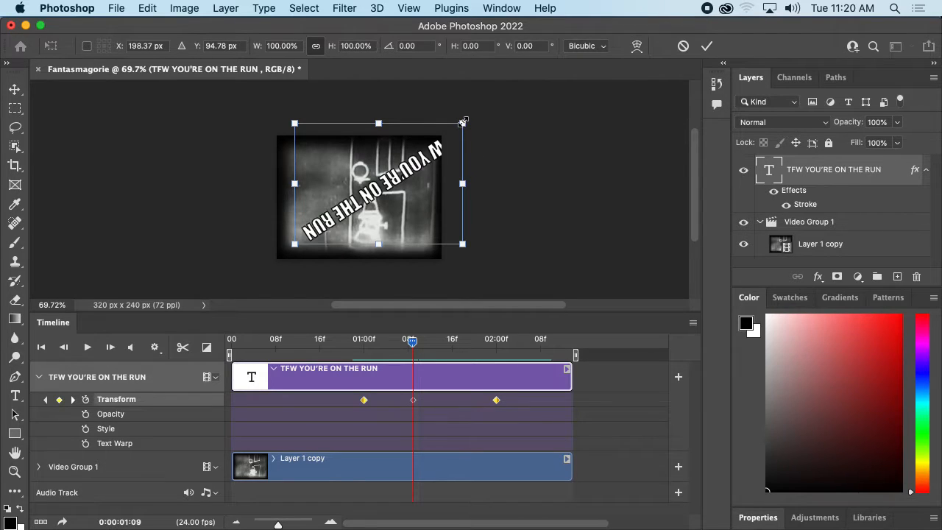
left_click_drag(462, 121, 440, 182)
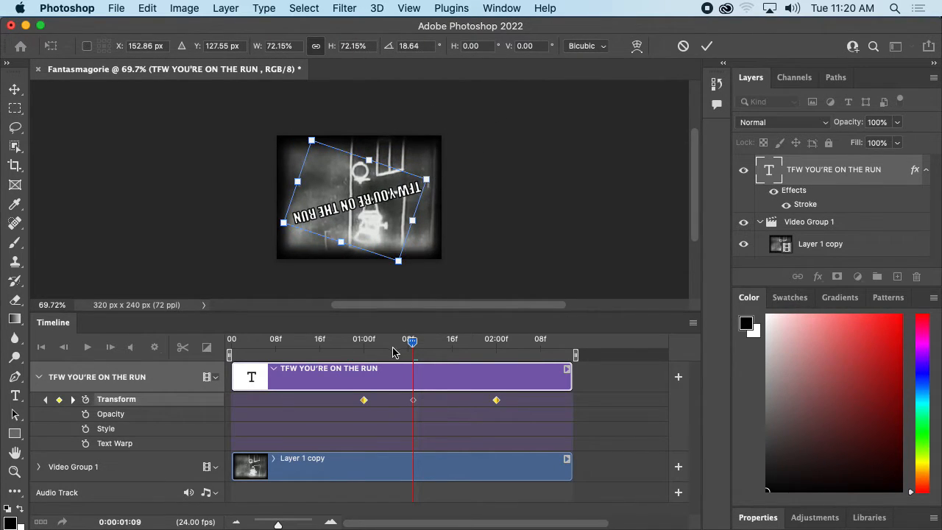
left_click(326, 342)
key("Return")
left_click(392, 341)
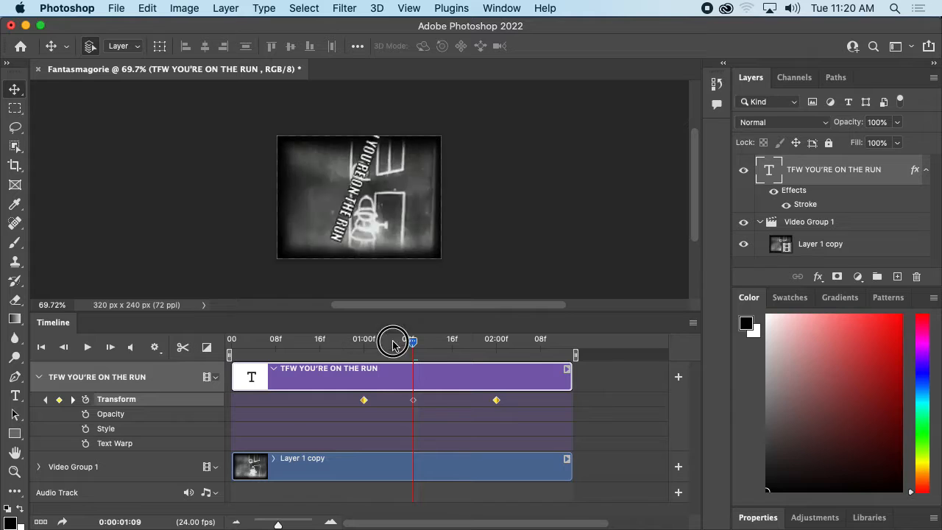
left_click(320, 344)
key("space")
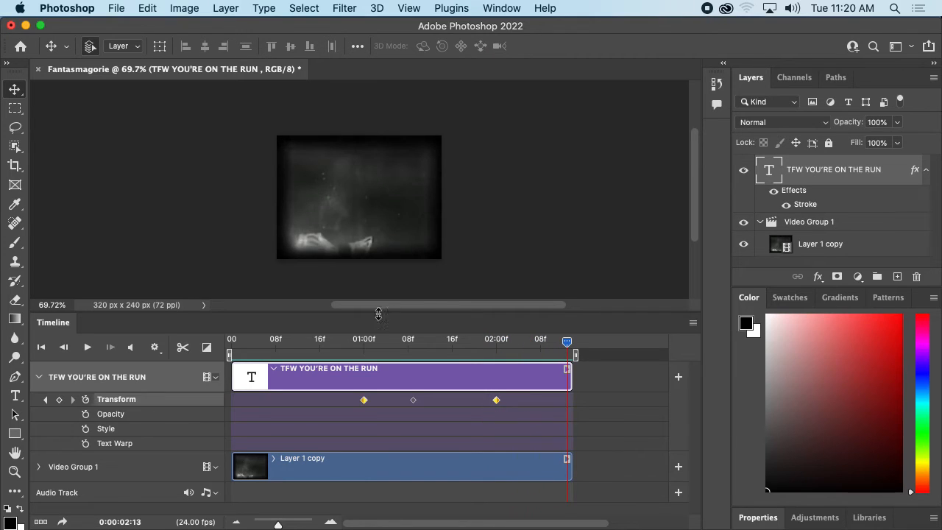
Return to the first frame, collapse the caption track's animation properties, and play the whole clip
left_click_drag(471, 351, 248, 349)
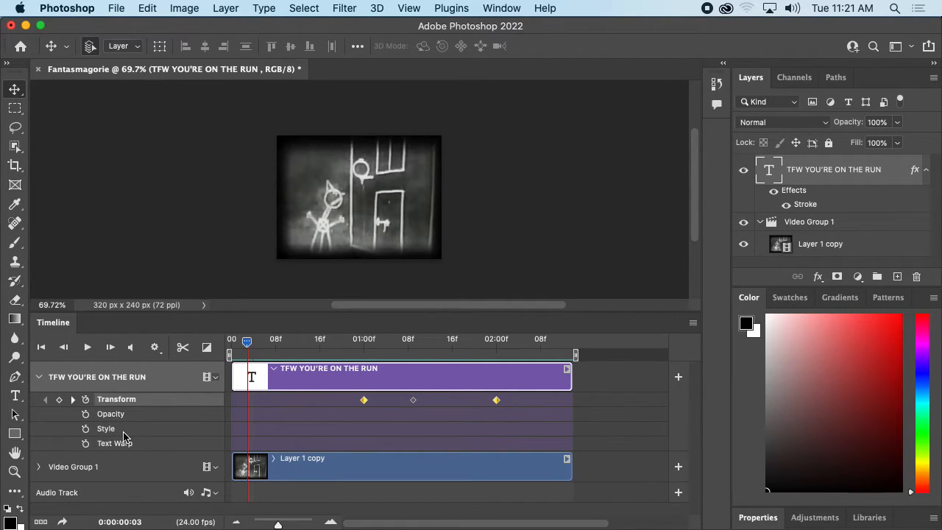
left_click_drag(247, 341, 230, 360)
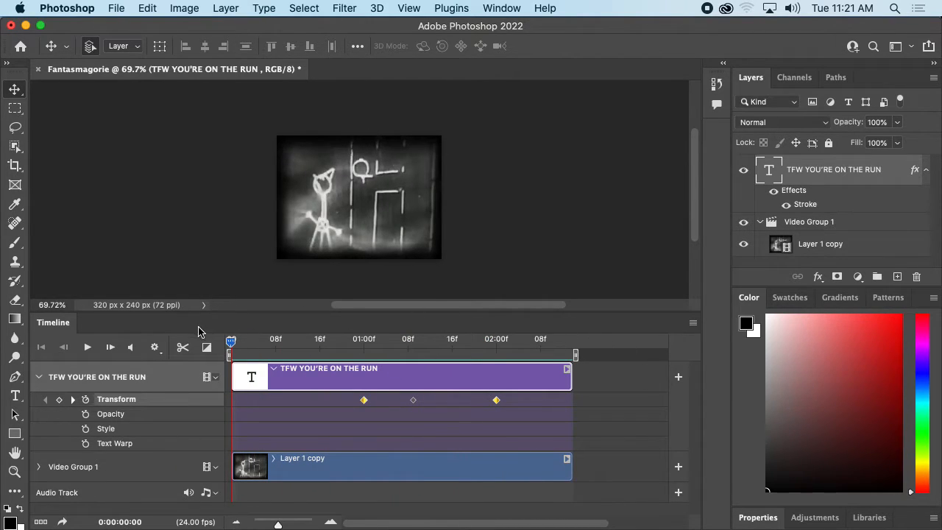
left_click(39, 377)
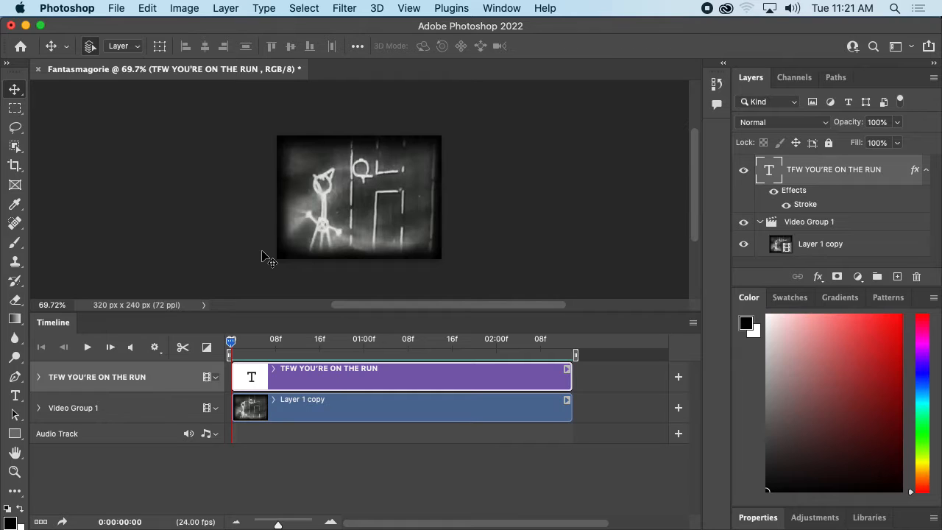
key("space")
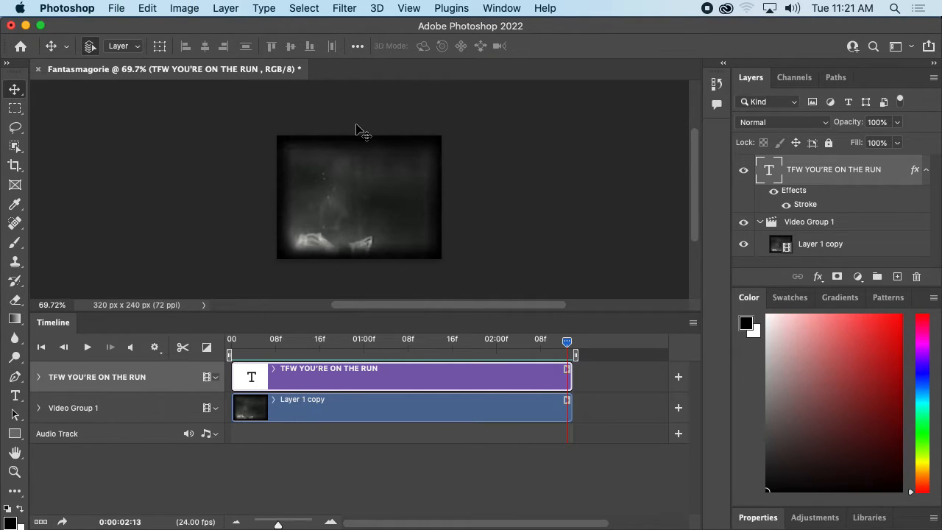
left_click(118, 8)
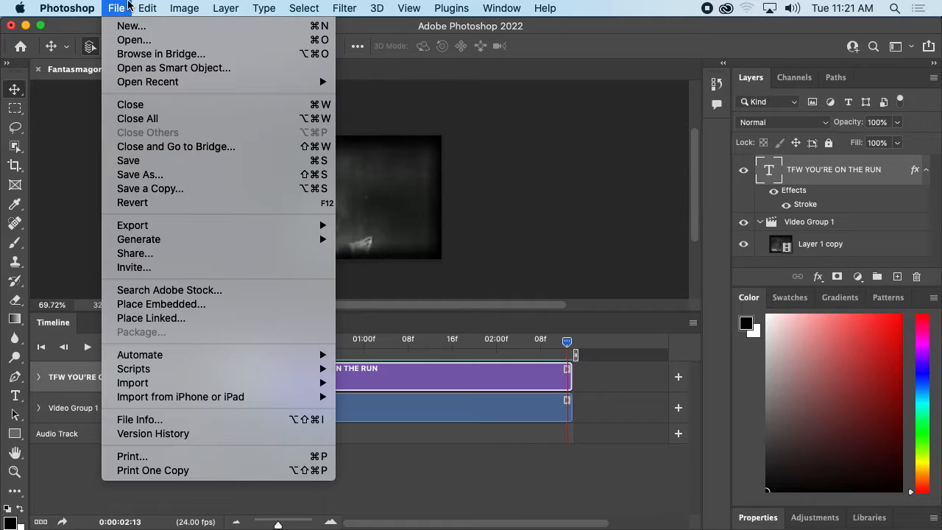
mouse_move(133, 225)
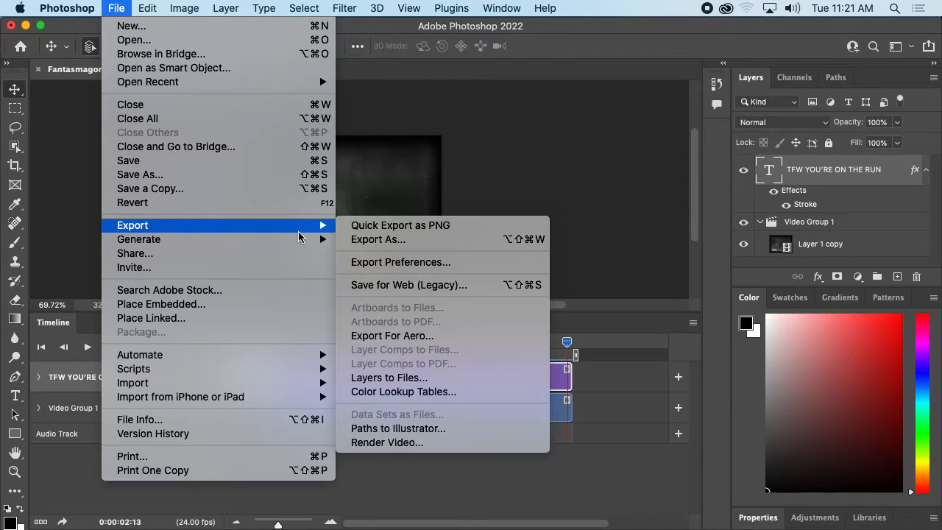
left_click(371, 239)
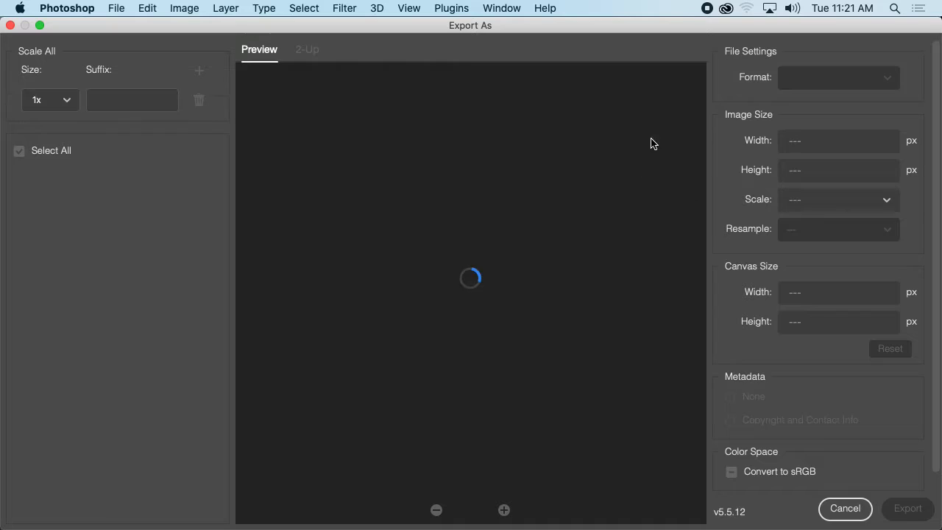
left_click(841, 85)
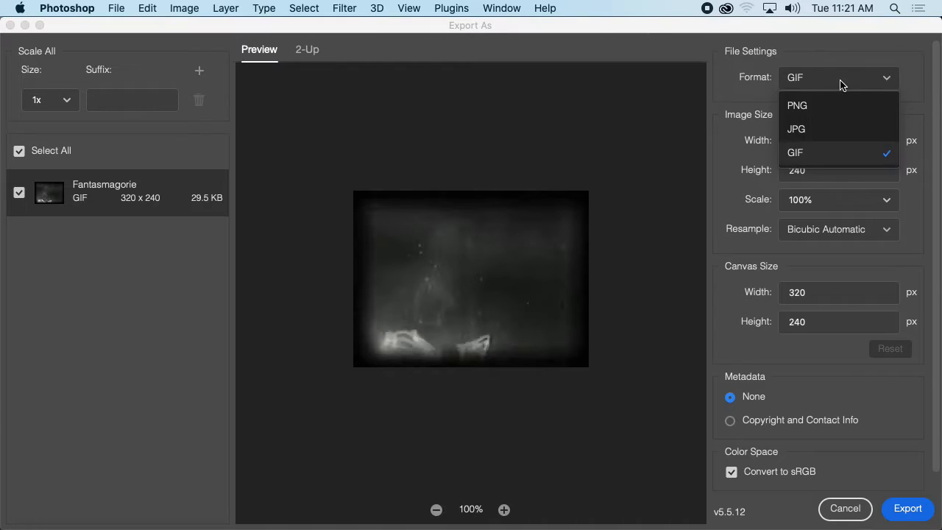
left_click(825, 150)
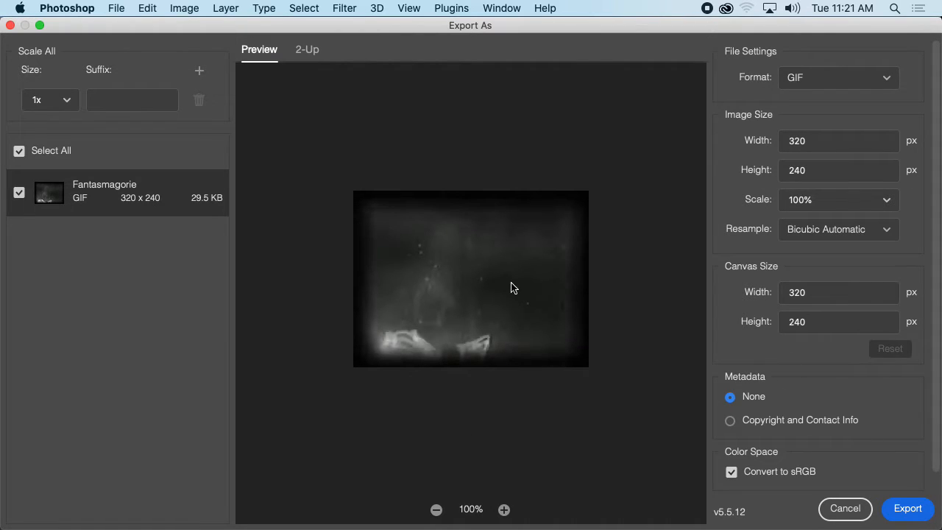
left_click(532, 317)
scroll(861, 471, "down", 2)
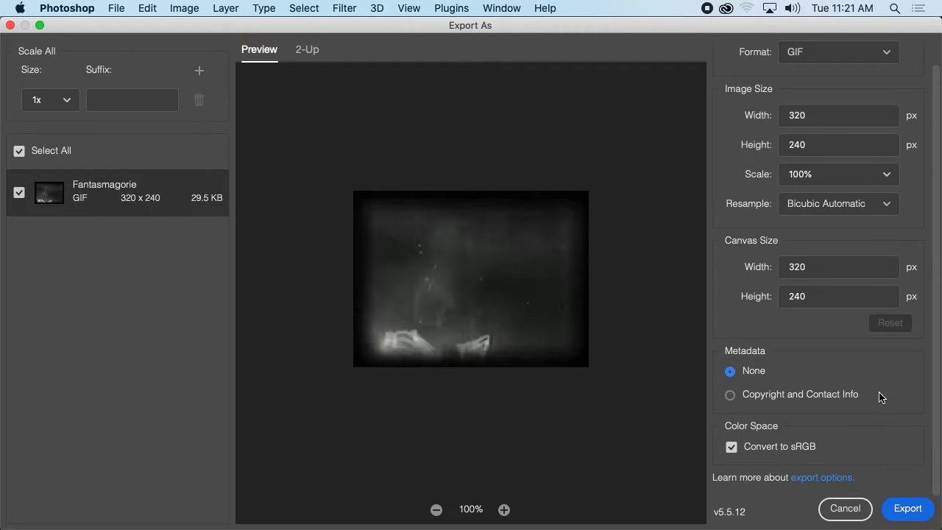
scroll(780, 401, "up", 2)
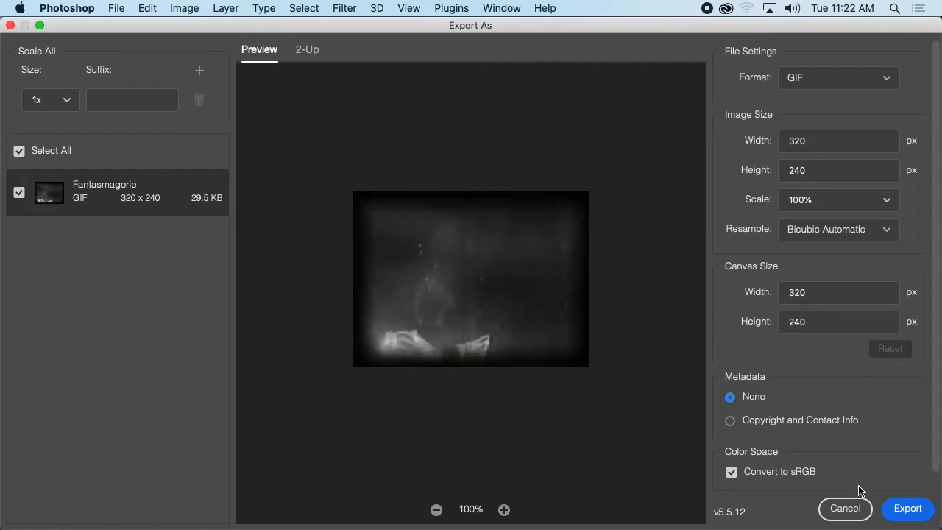
left_click(846, 508)
Start a Save for Web (Legacy) GIF export with 256 colors and the matte set to None
left_click(116, 8)
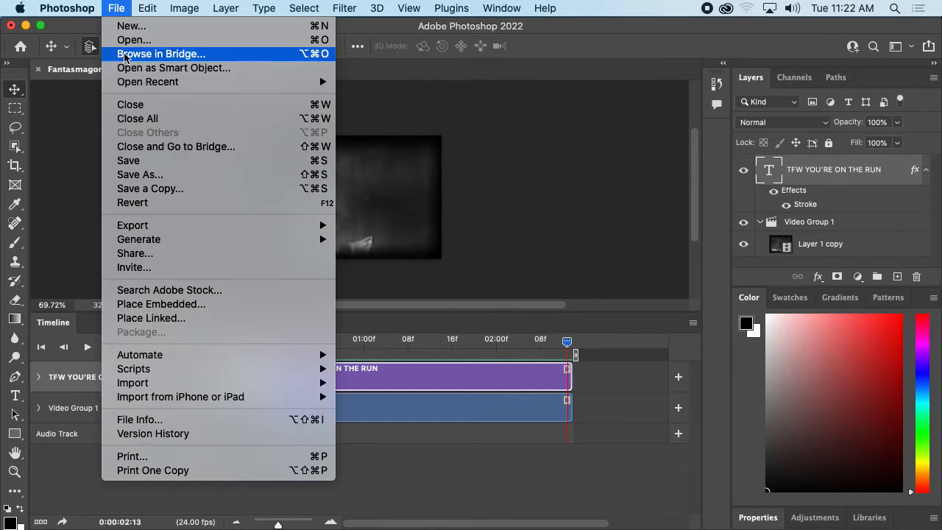
mouse_move(170, 230)
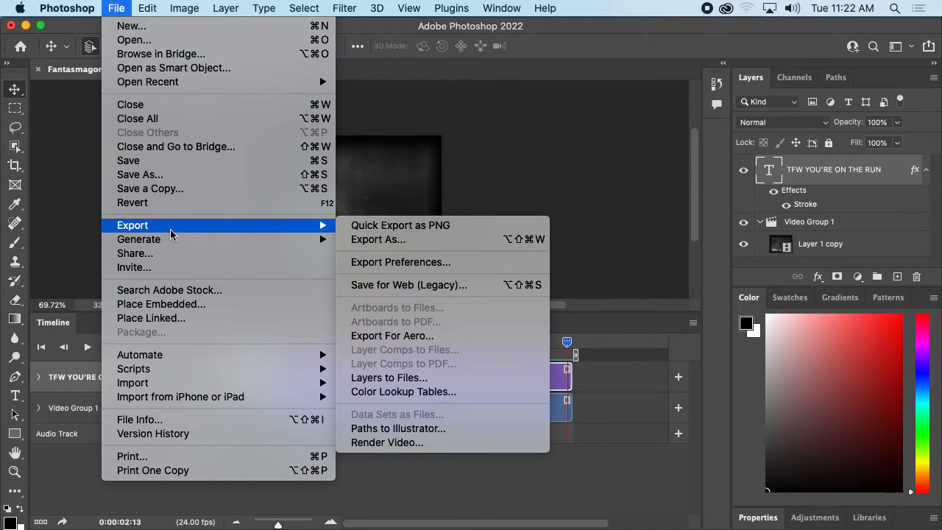
left_click(417, 292)
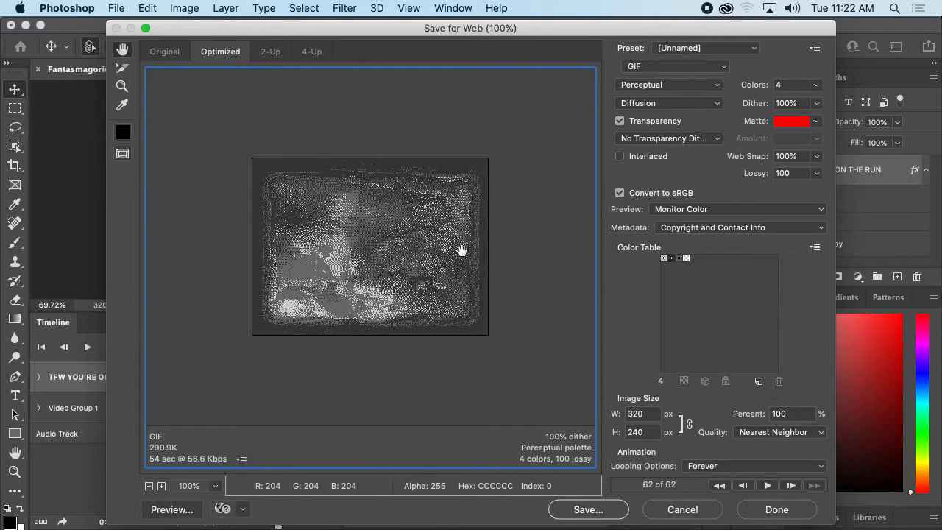
left_click(815, 85)
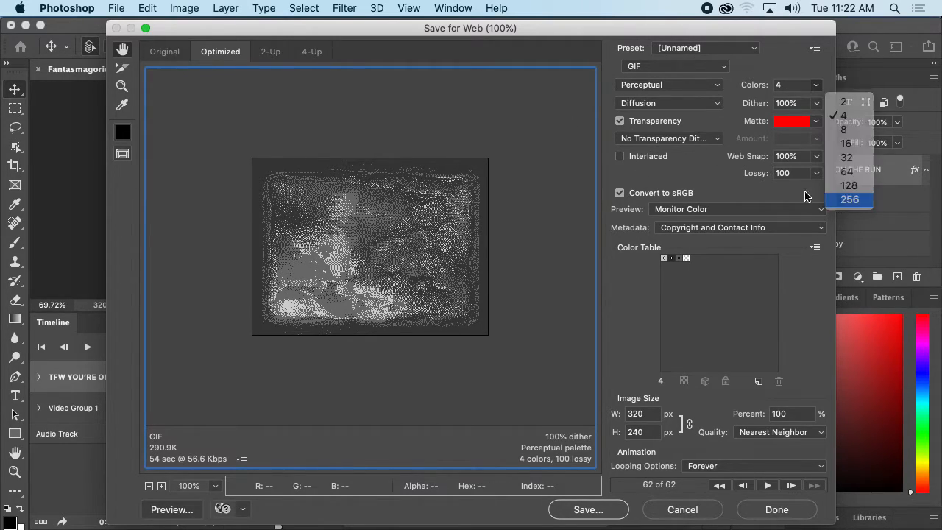
left_click(847, 199)
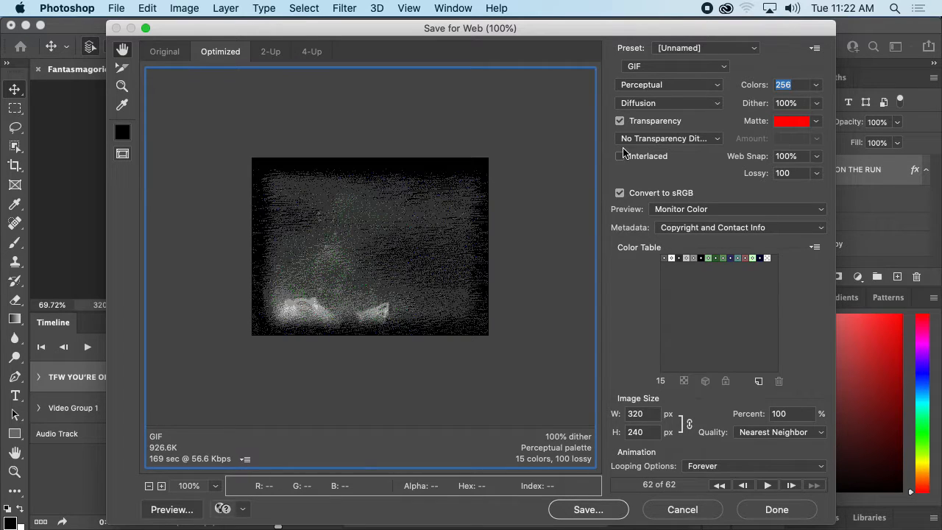
left_click(817, 122)
left_click(791, 139)
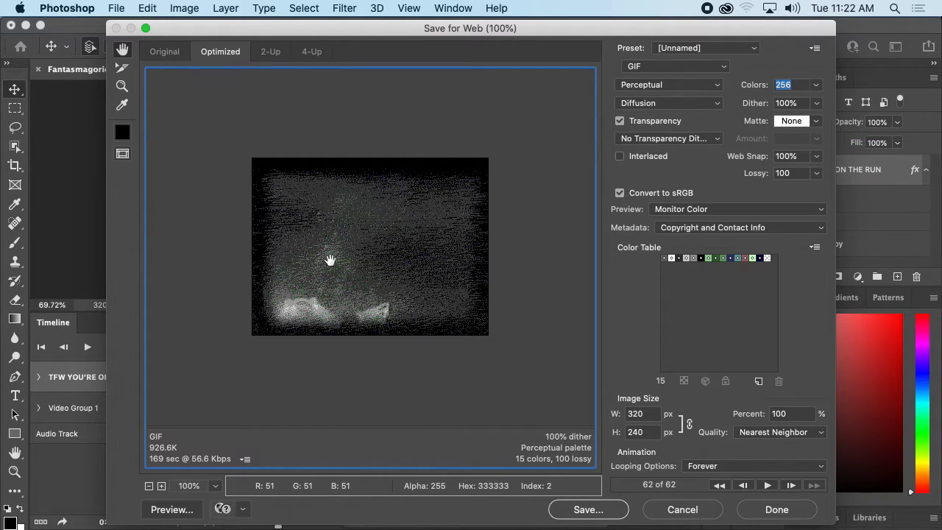
Play the optimized GIF preview, rewind it to the first frame, and check that the looping option is Forever
left_click(767, 485)
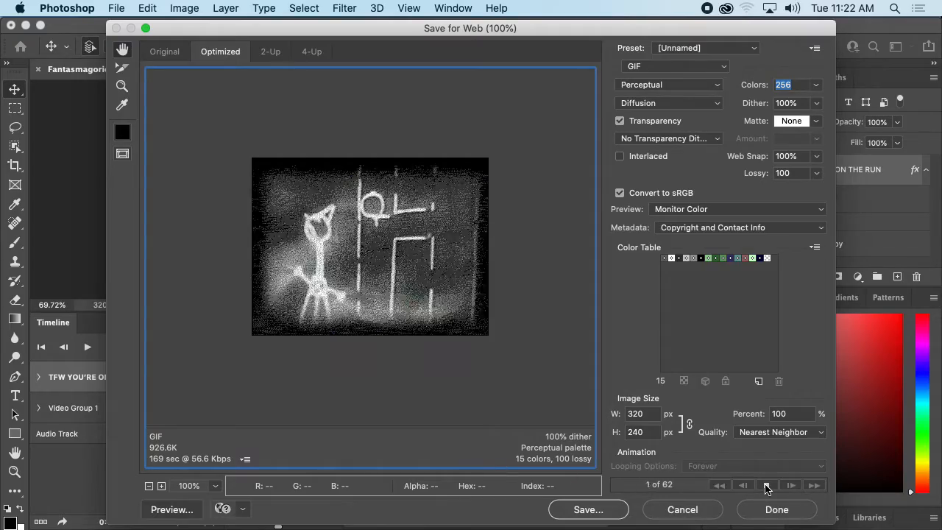
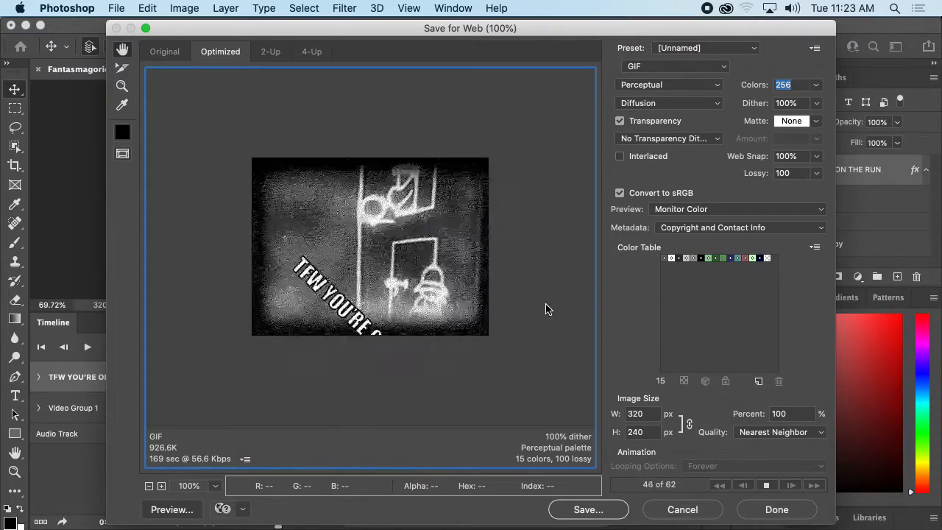
left_click(768, 486)
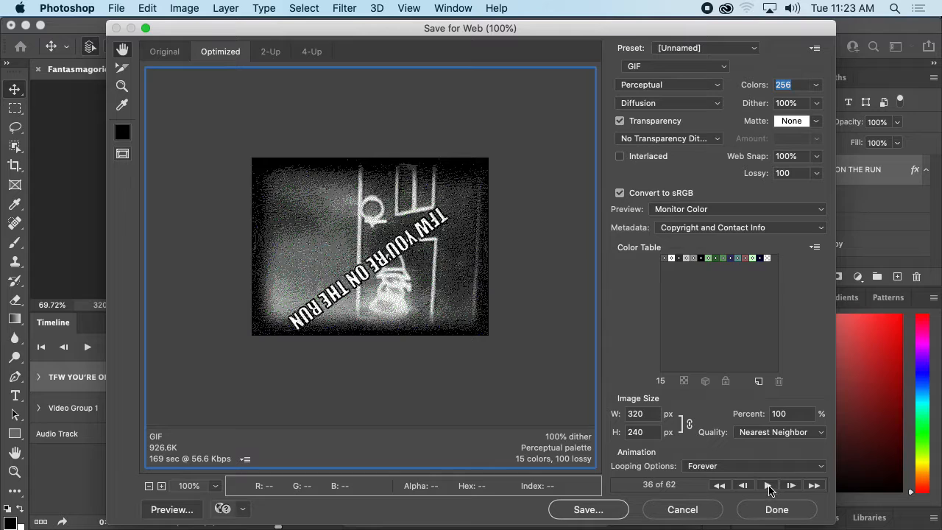
left_click(719, 485)
left_click(722, 466)
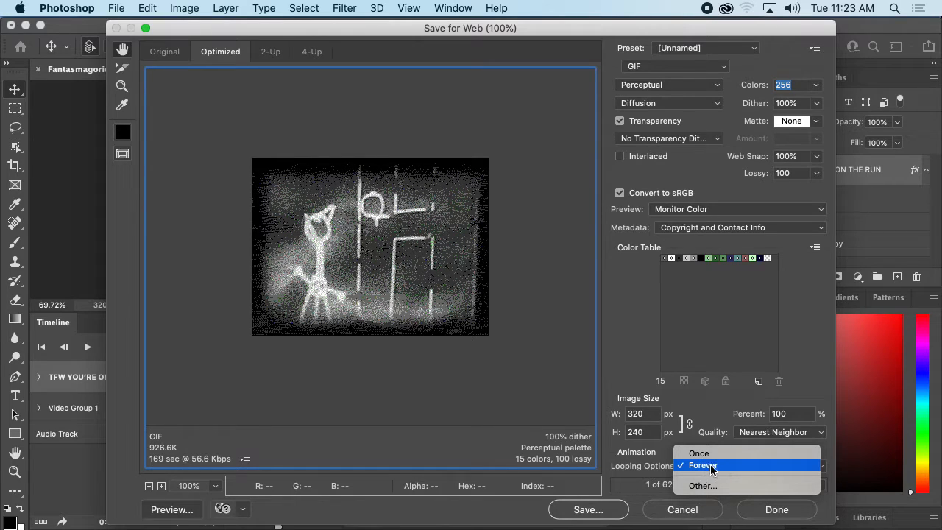
left_click(751, 467)
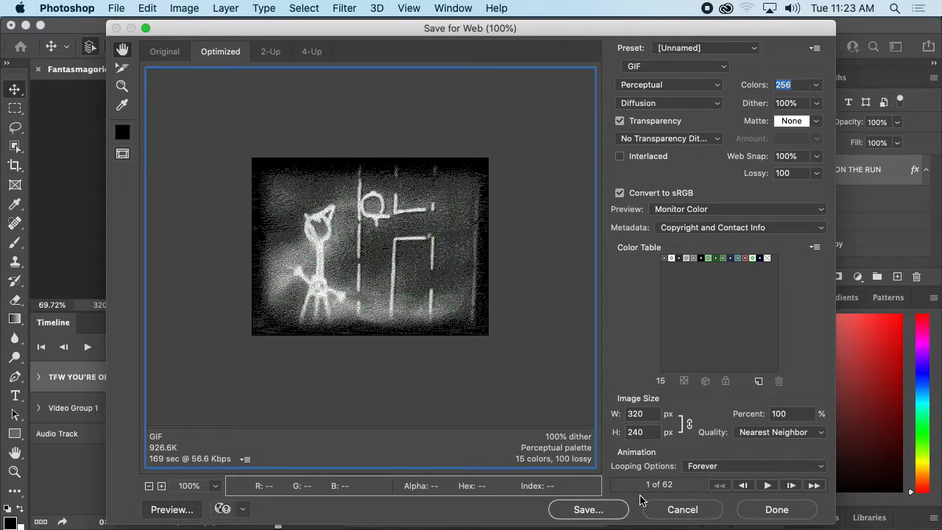
Advance the optimized GIF preview frame by frame from the first frame to frame 11
left_click(791, 485)
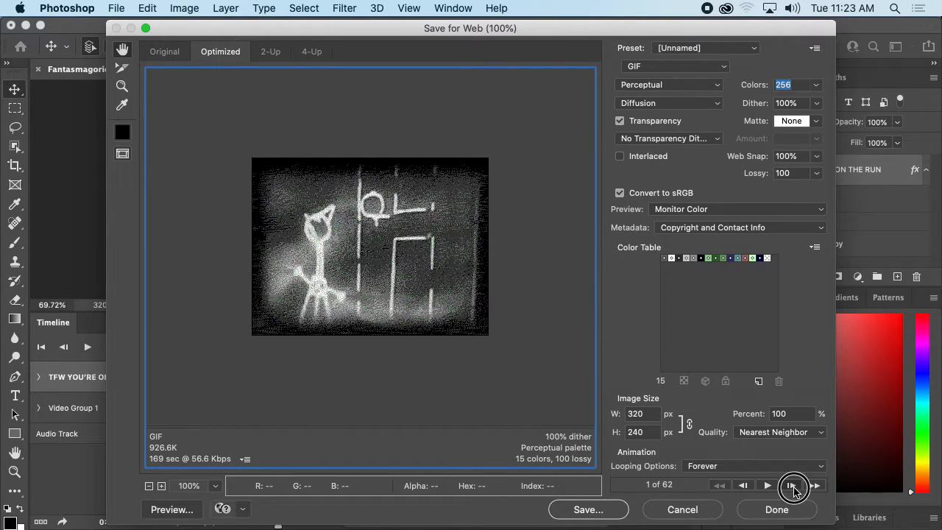
left_click(792, 488)
left_click(793, 488)
left_click(793, 488)
left_click(792, 488)
left_click(792, 488)
left_click(792, 489)
left_click(793, 489)
left_click(792, 488)
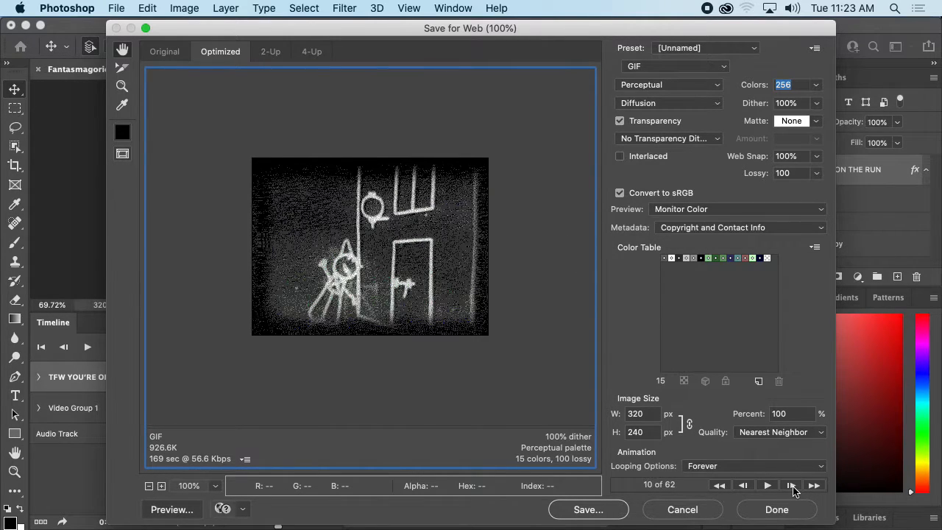
left_click(793, 488)
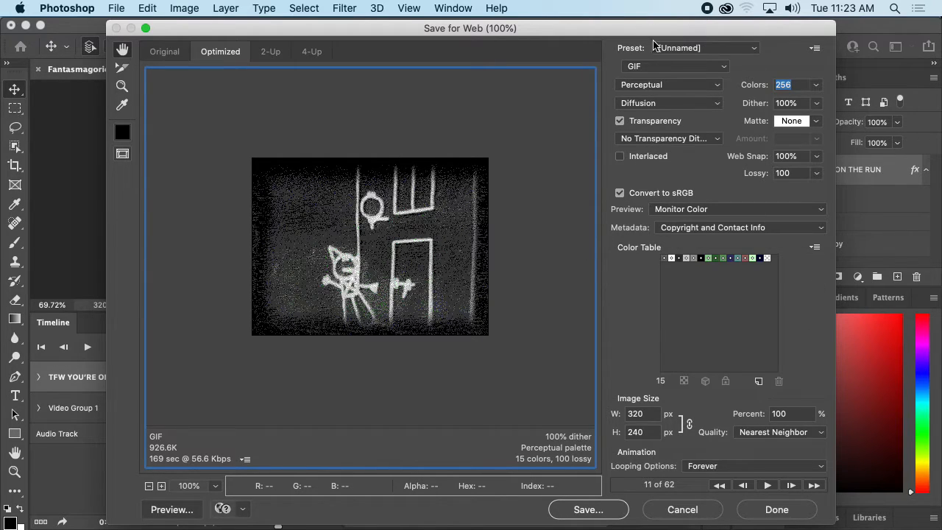
Try reducing the GIF color table to 128 colors and then to 64 colors to compare quality and file size
left_click(805, 80)
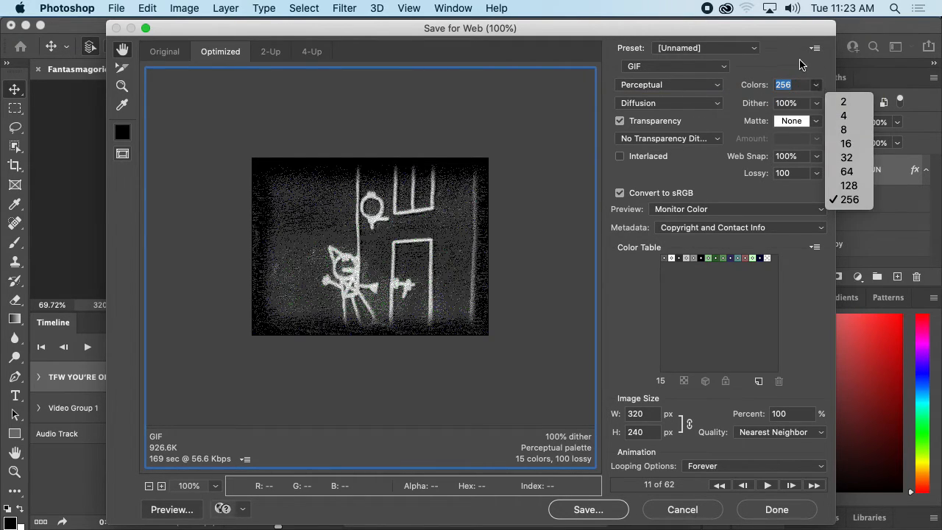
left_click(783, 74)
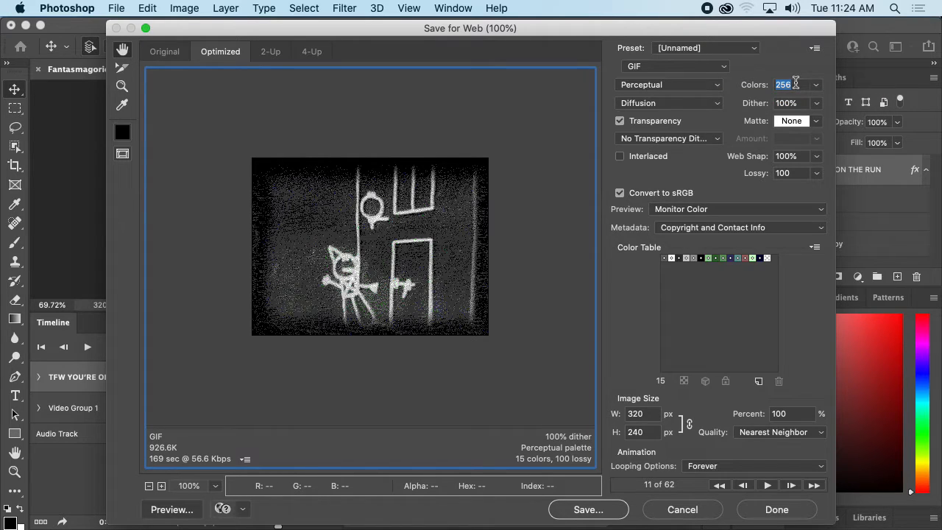
left_click(817, 85)
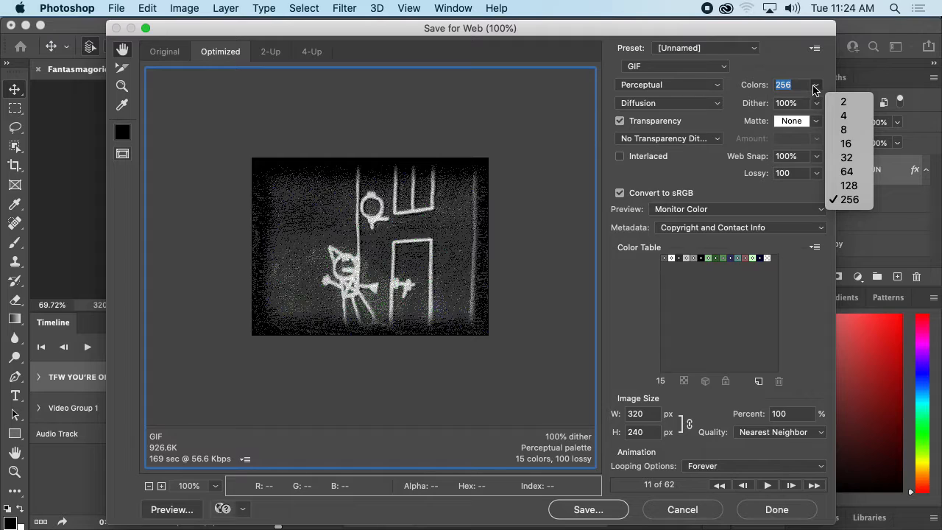
left_click(849, 184)
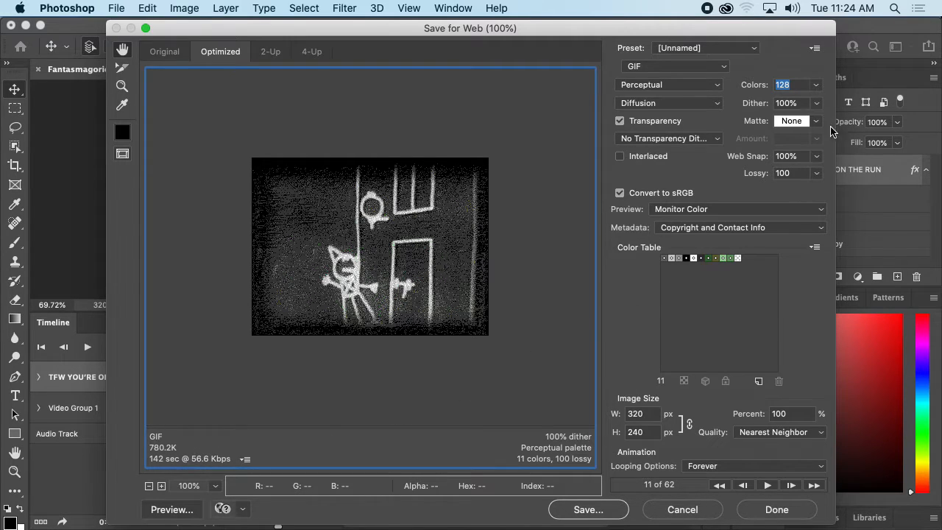
left_click(816, 87)
left_click(844, 171)
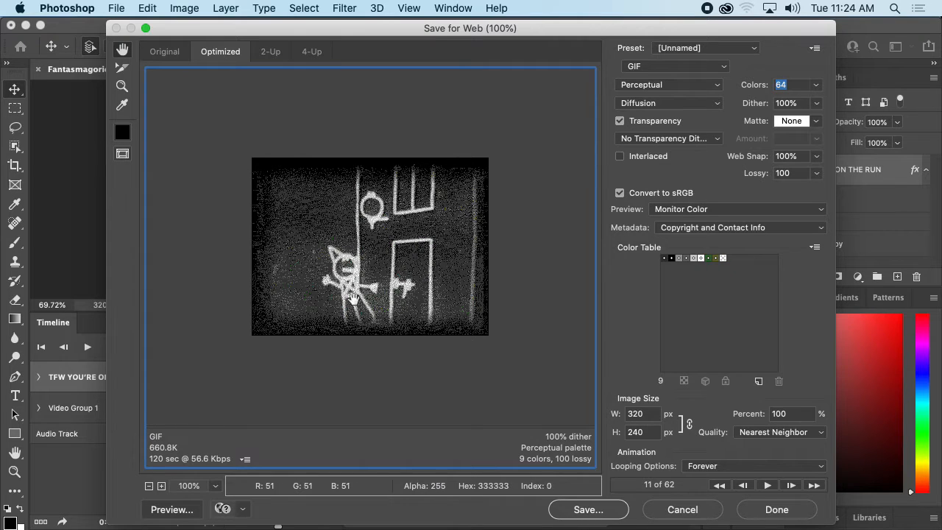
Try limiting the GIF to 32 colors and step forward through the next preview frames
left_click(815, 88)
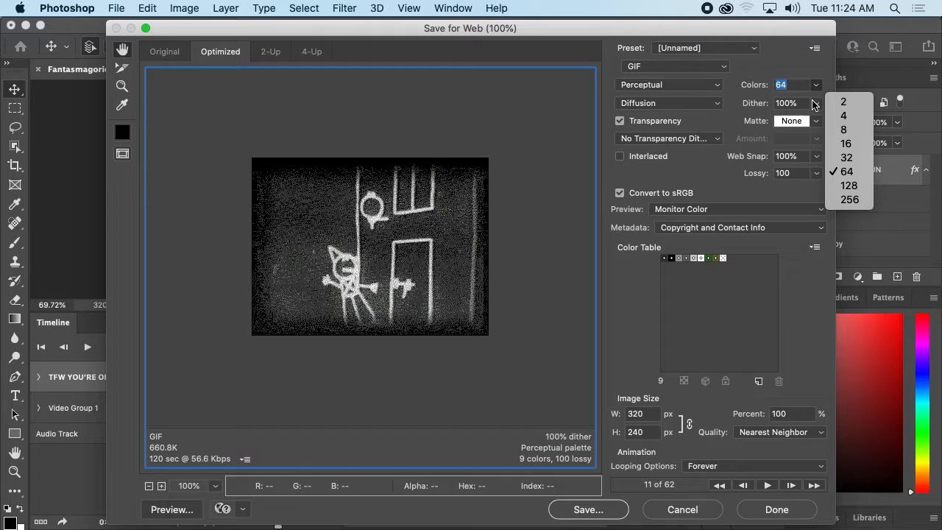
left_click(840, 156)
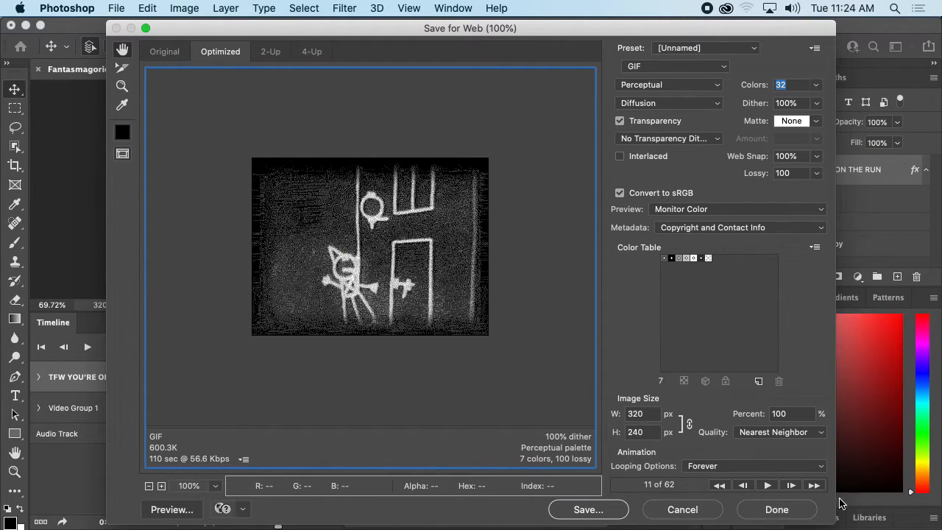
left_click(791, 486)
left_click(792, 486)
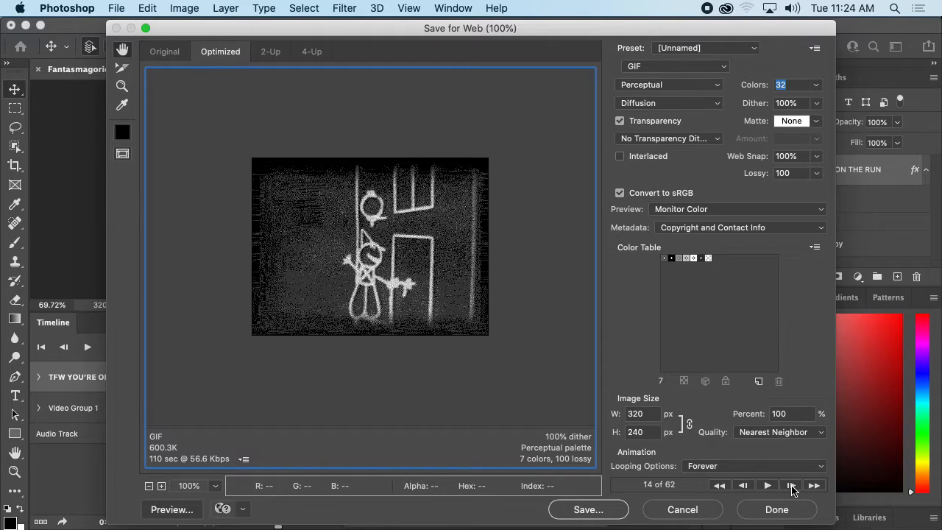
left_click(792, 486)
left_click(792, 485)
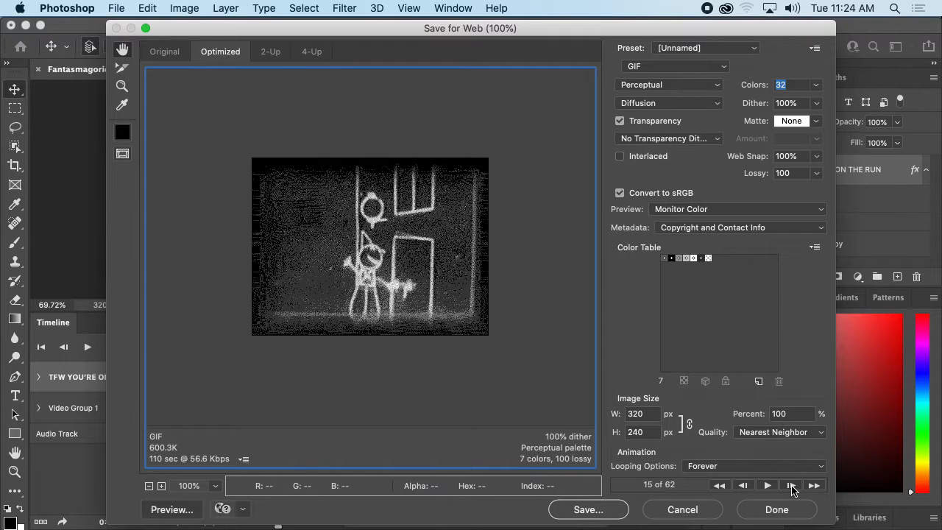
Try limiting the GIF to 2 colors, then to 4 colors, and advance the preview to frame 26
left_click(816, 85)
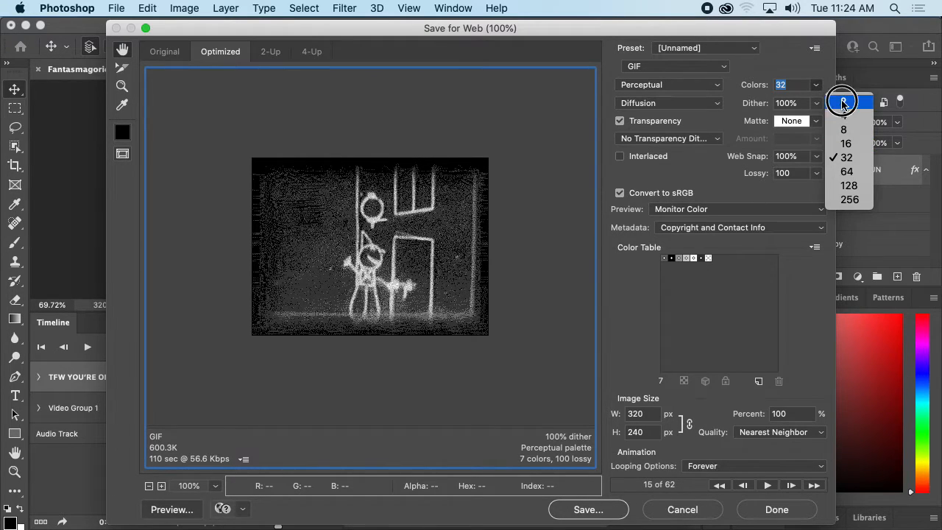
left_click(845, 101)
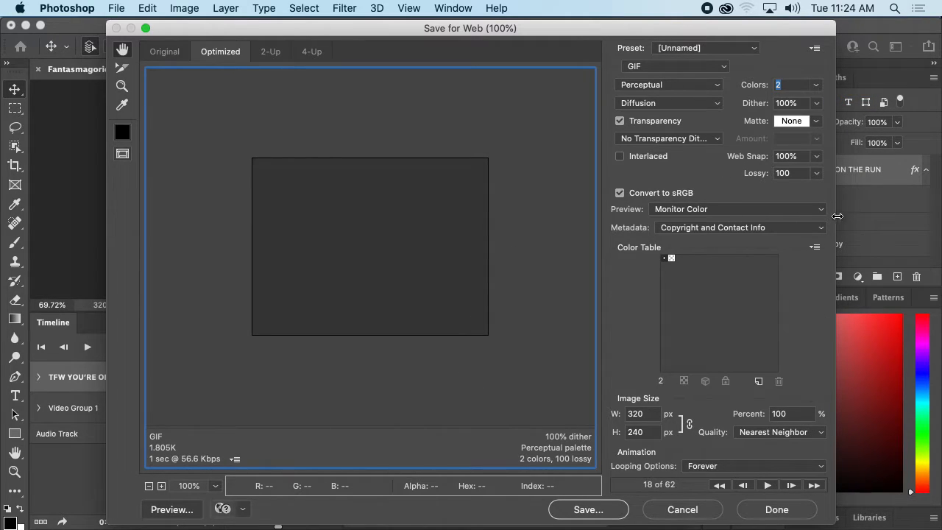
left_click(816, 85)
left_click(809, 138)
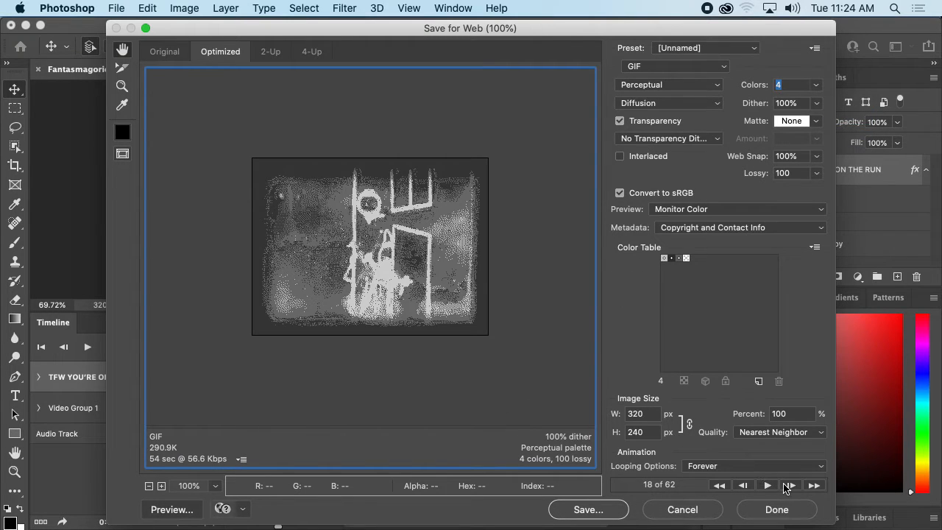
left_click(789, 485)
left_click(789, 484)
left_click(788, 484)
left_click(788, 485)
left_click(789, 484)
left_click(789, 485)
left_click(789, 485)
left_click(789, 485)
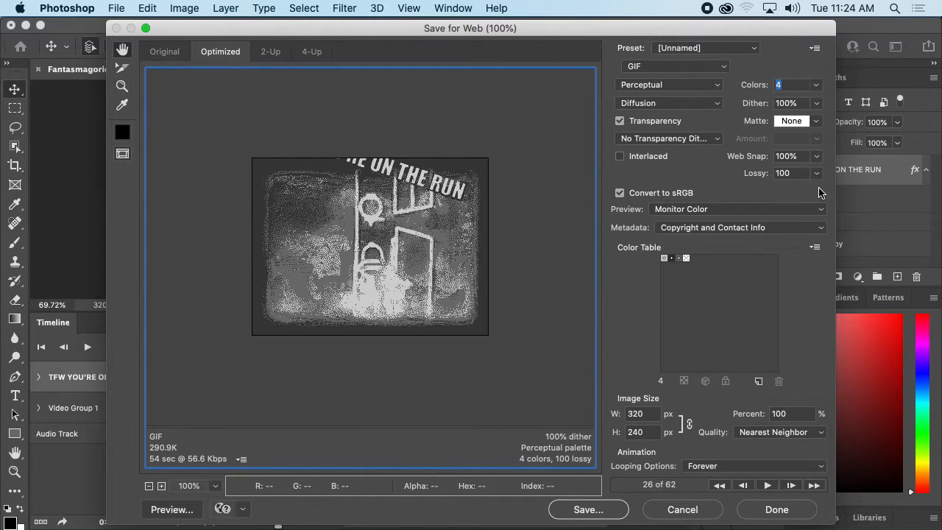
Set the GIF to 8 colors and advance the preview frame by frame to frame 39
left_click(816, 85)
left_click(830, 131)
left_click(792, 484)
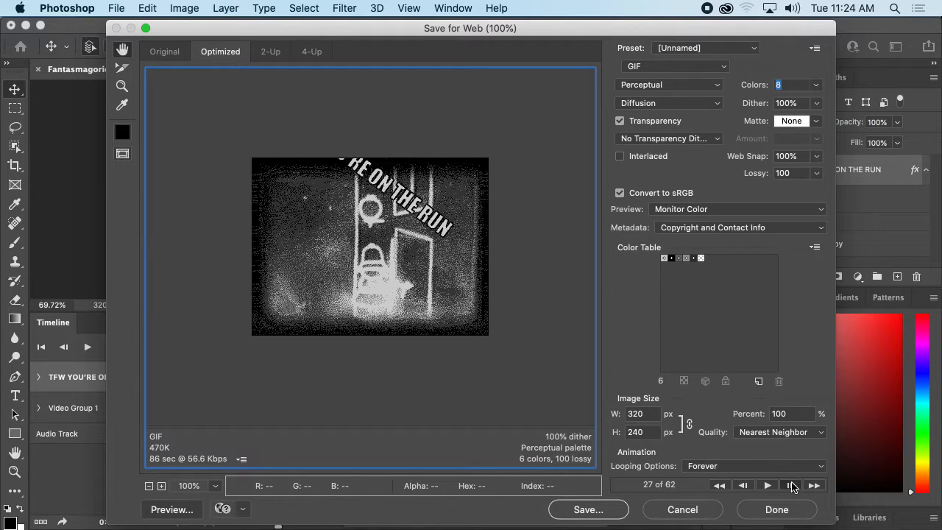
double_click(792, 485)
double_click(792, 485)
double_click(792, 484)
left_click(792, 485)
double_click(793, 485)
left_click(793, 484)
double_click(792, 485)
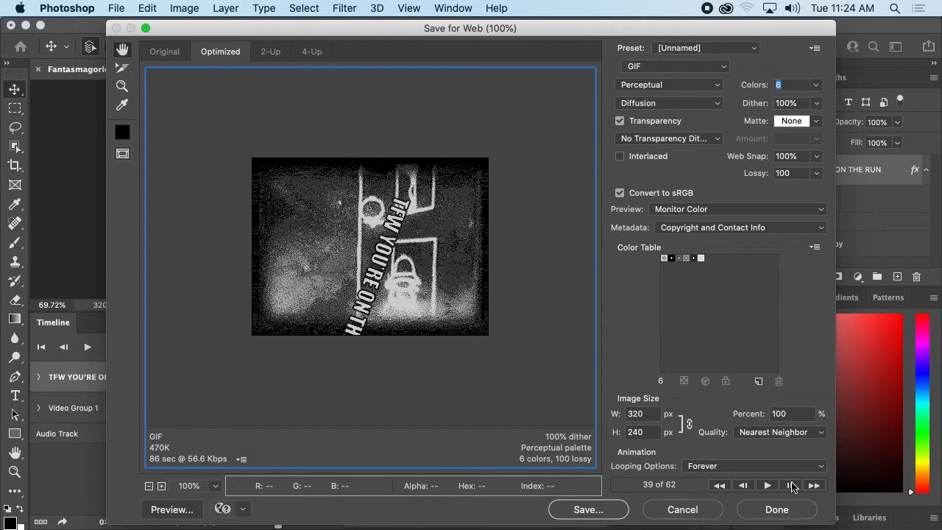
Step the 8-color GIF preview backward to frame 25 to inspect the image quality
double_click(742, 485)
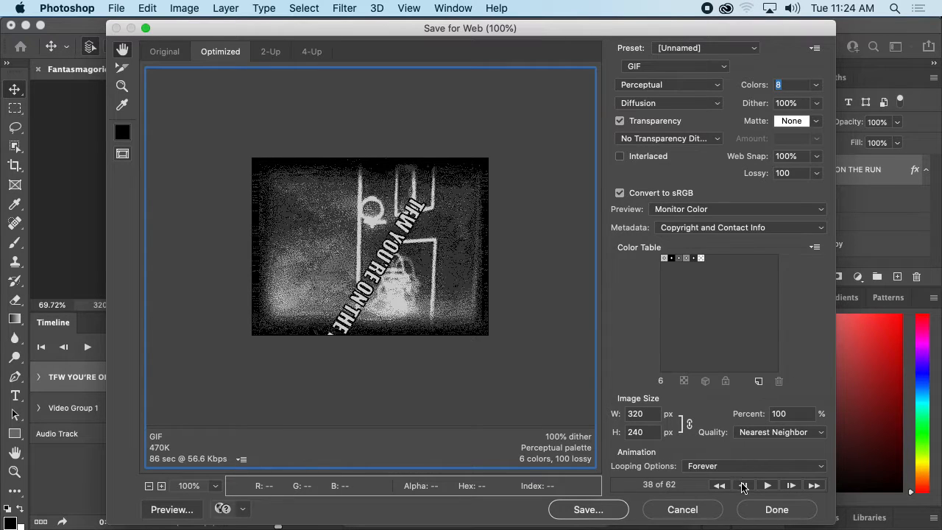
double_click(742, 485)
double_click(742, 485)
double_click(743, 485)
double_click(743, 485)
double_click(743, 485)
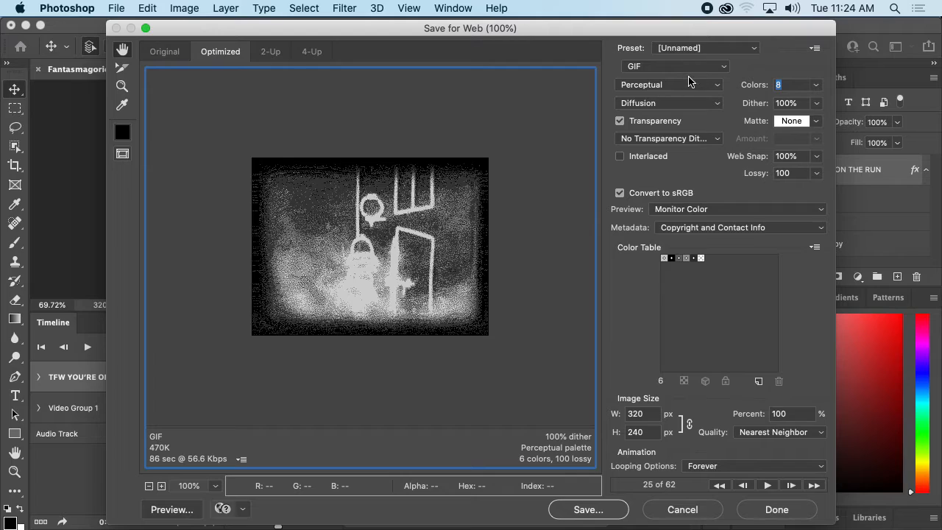
Try the Selective, Adaptive and Restrictive color reduction algorithms on the GIF in turn
left_click(710, 84)
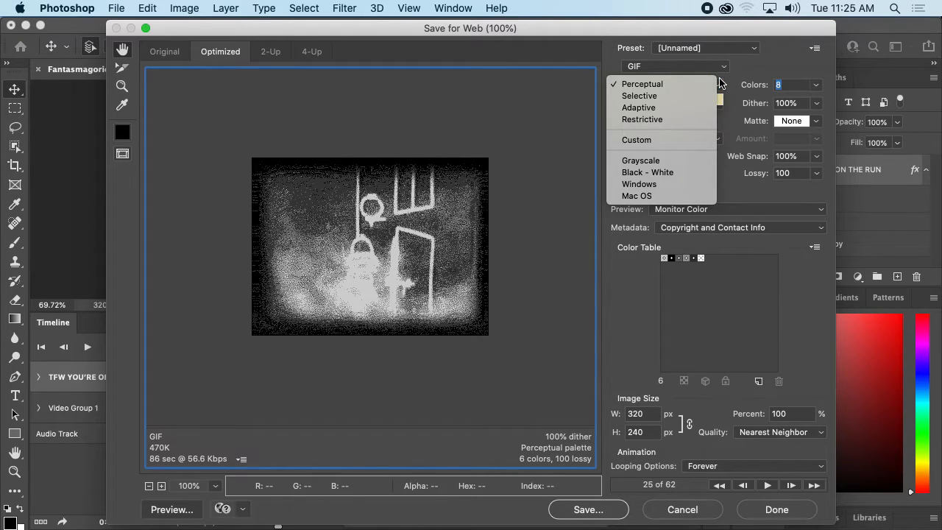
left_click(652, 93)
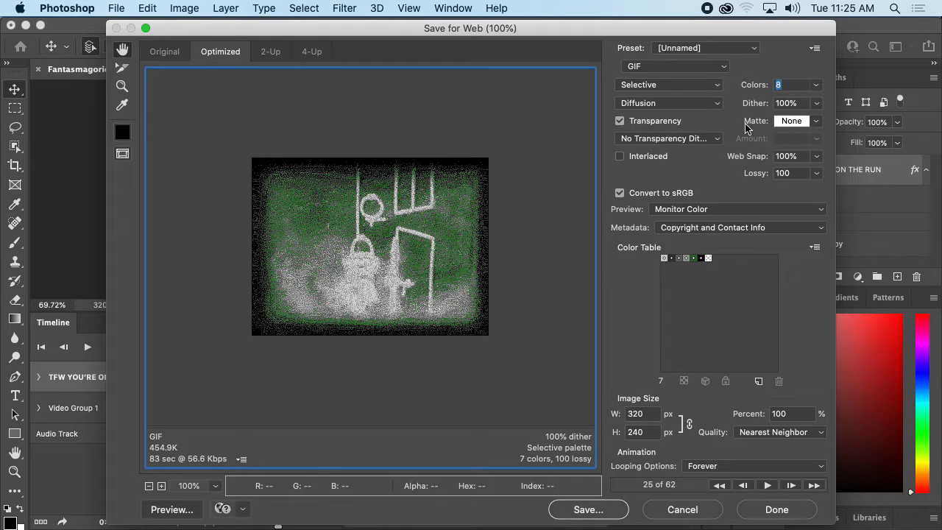
left_click(704, 87)
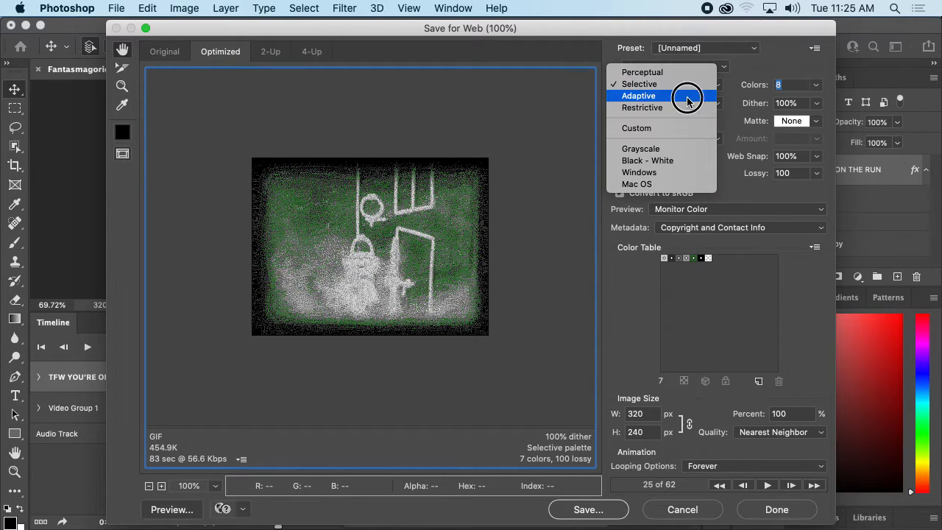
left_click(684, 95)
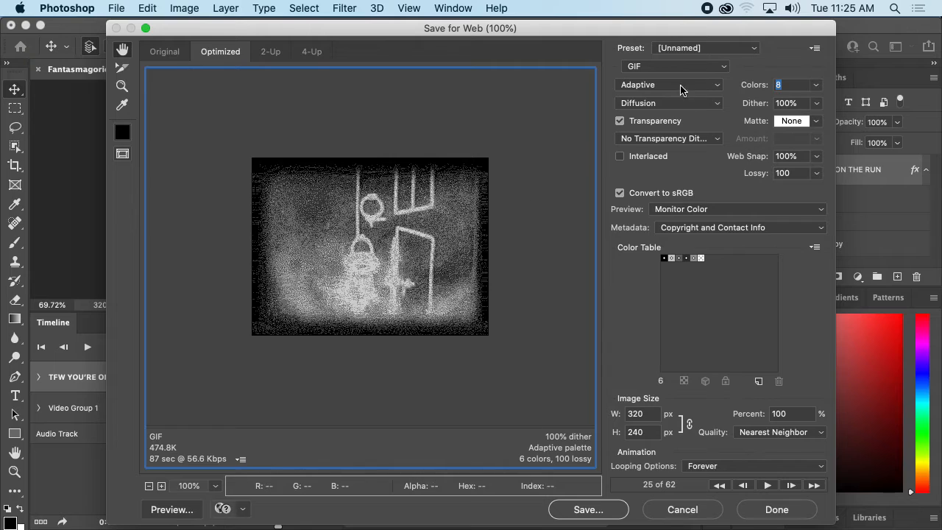
left_click(679, 87)
left_click(670, 97)
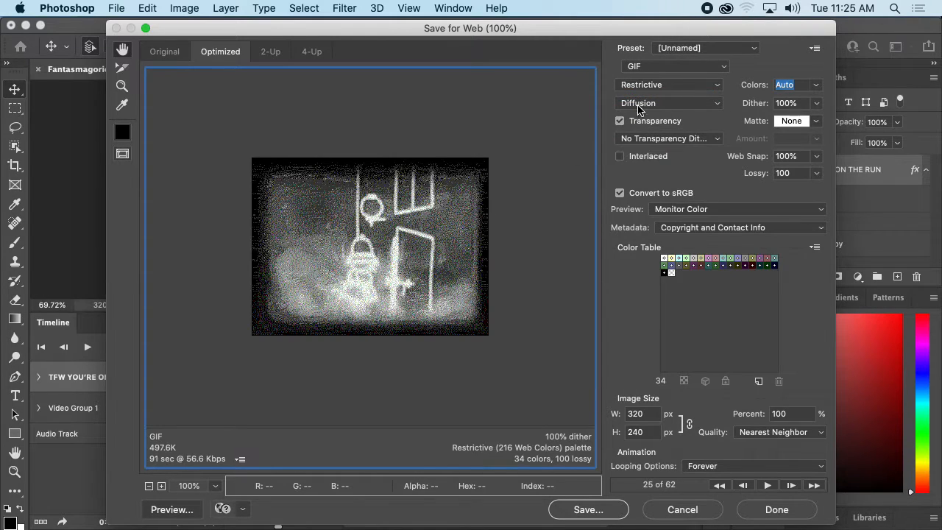
Try the Grayscale palette, switch the GIF to the Black - White palette, and play its preview briefly
left_click(652, 84)
left_click(649, 127)
left_click(672, 84)
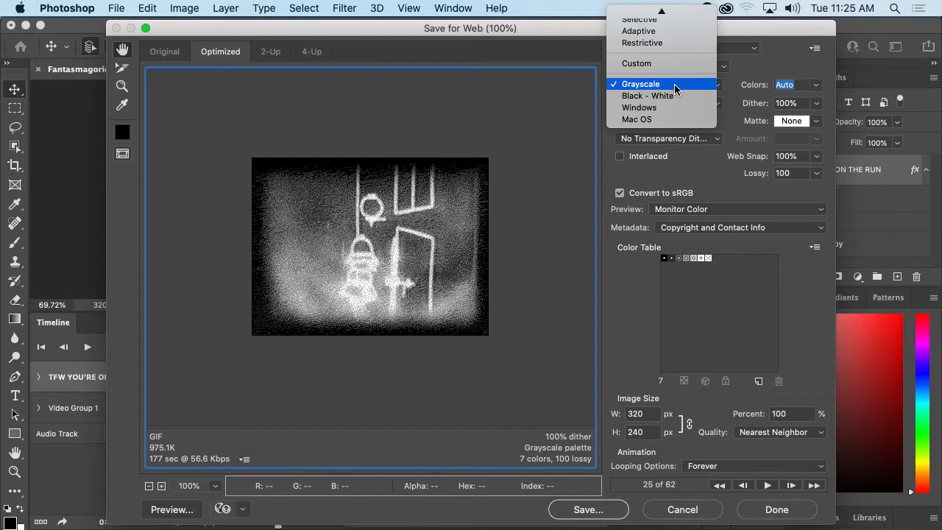
left_click(672, 99)
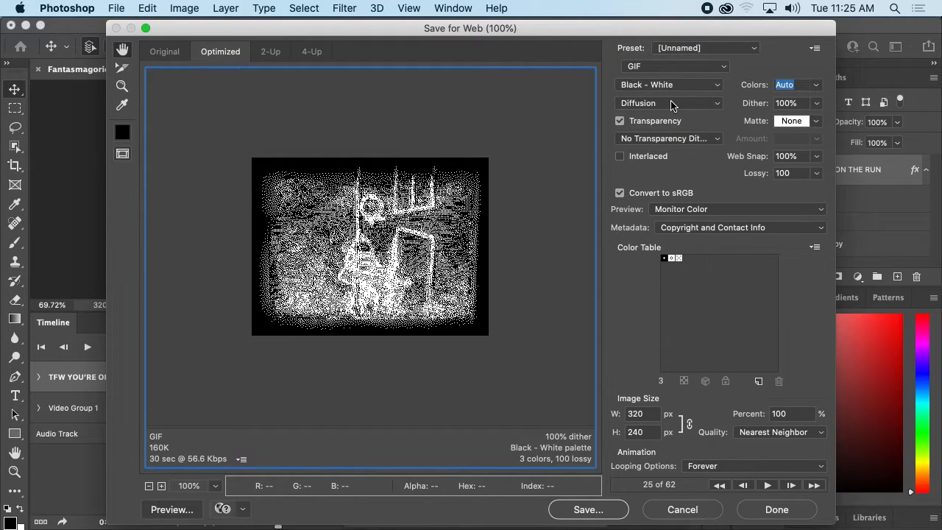
left_click(766, 487)
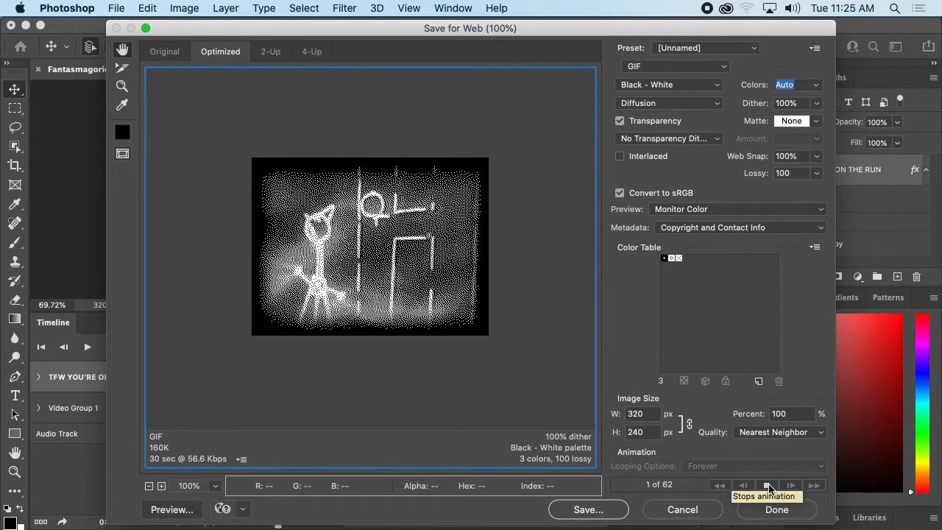
left_click(767, 486)
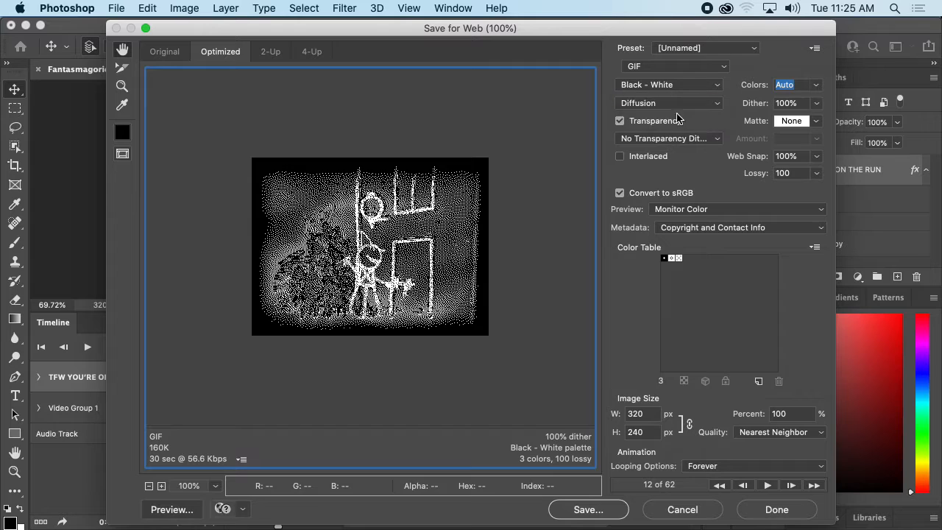
Switch the GIF to the Perceptual palette with Pattern dithering and play its preview briefly
left_click(682, 85)
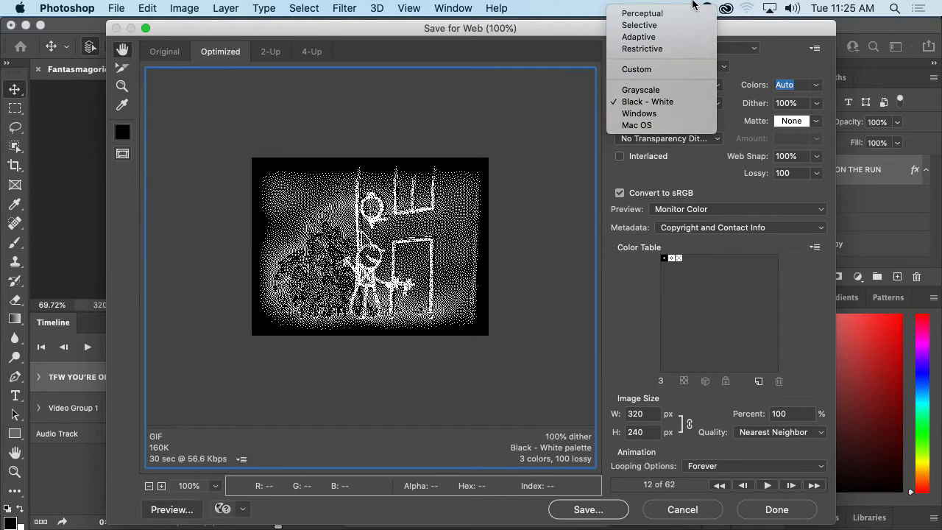
left_click(684, 13)
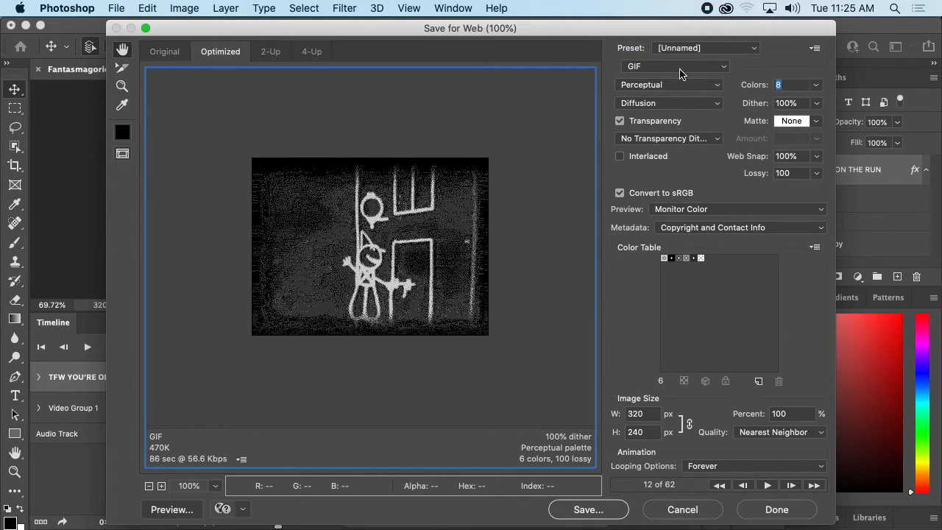
left_click(685, 103)
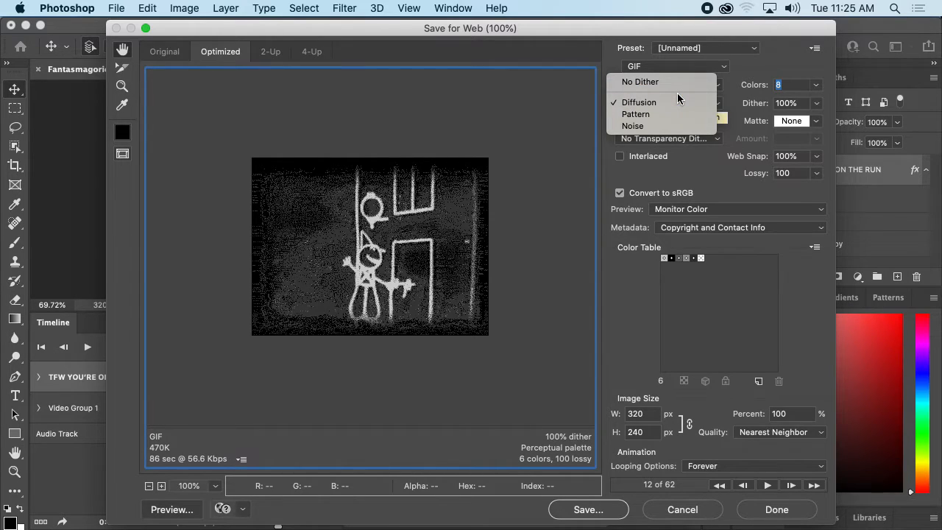
left_click(654, 114)
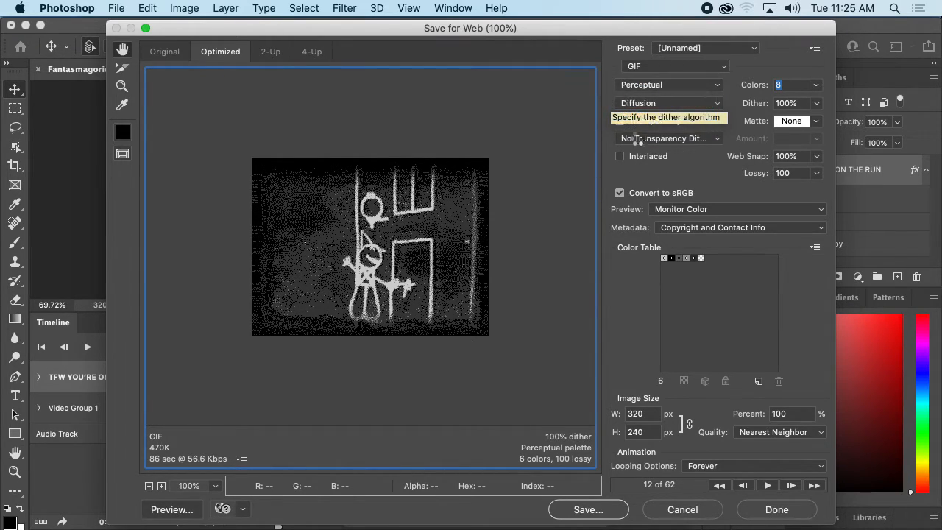
left_click(769, 485)
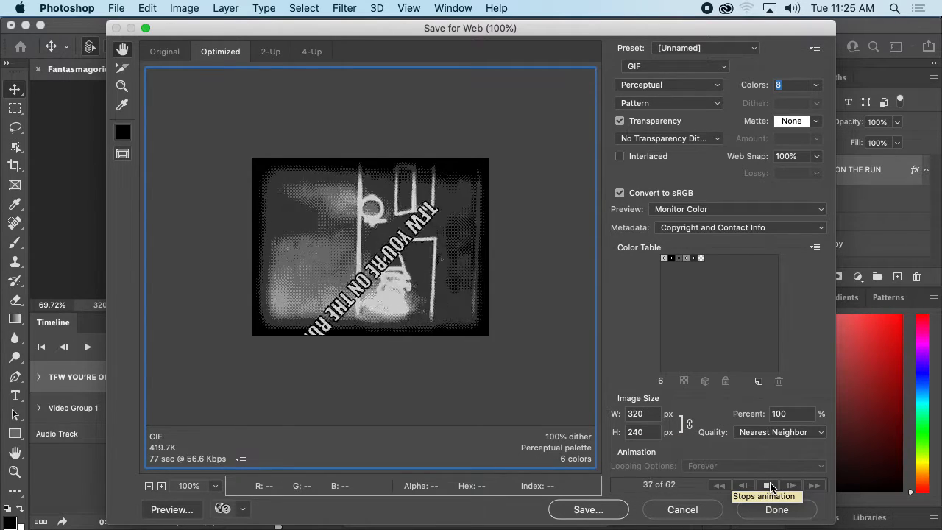
left_click(770, 487)
Set the GIF's dither algorithm to Noise and play the preview briefly
left_click(668, 106)
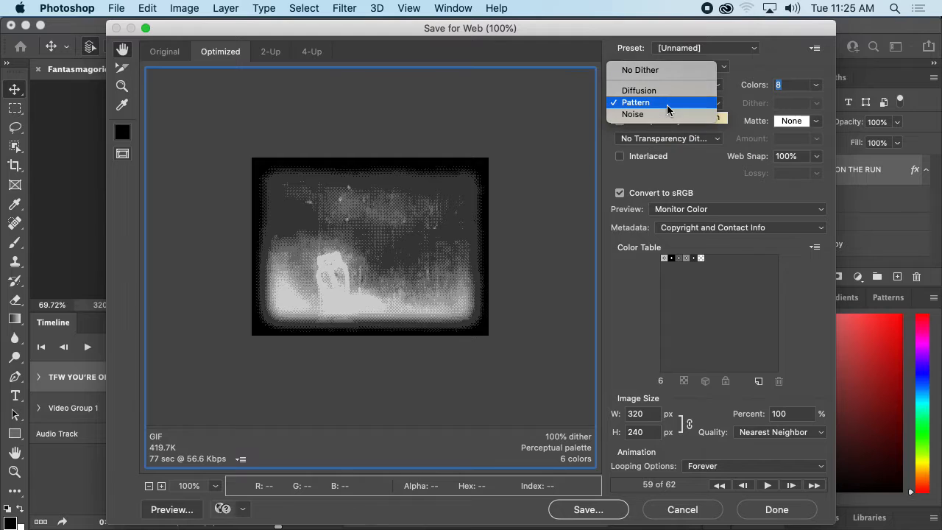
left_click(662, 114)
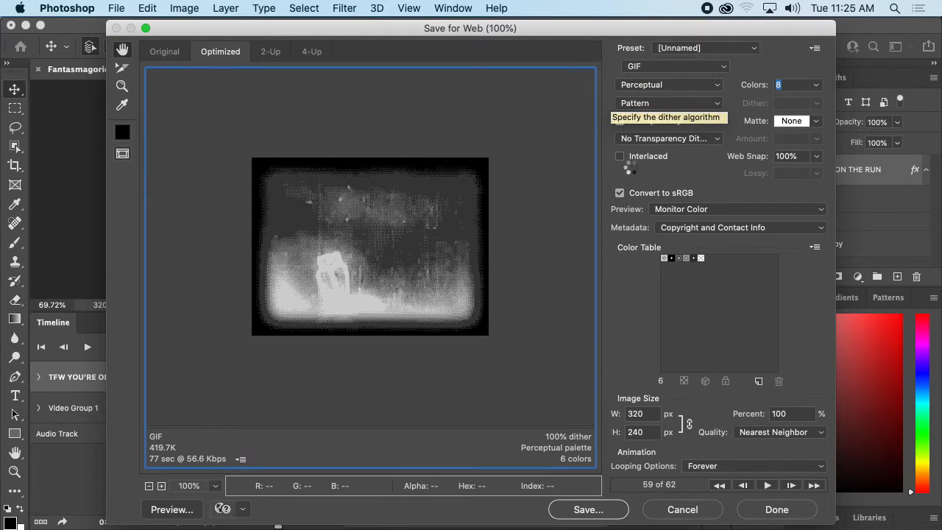
left_click(766, 485)
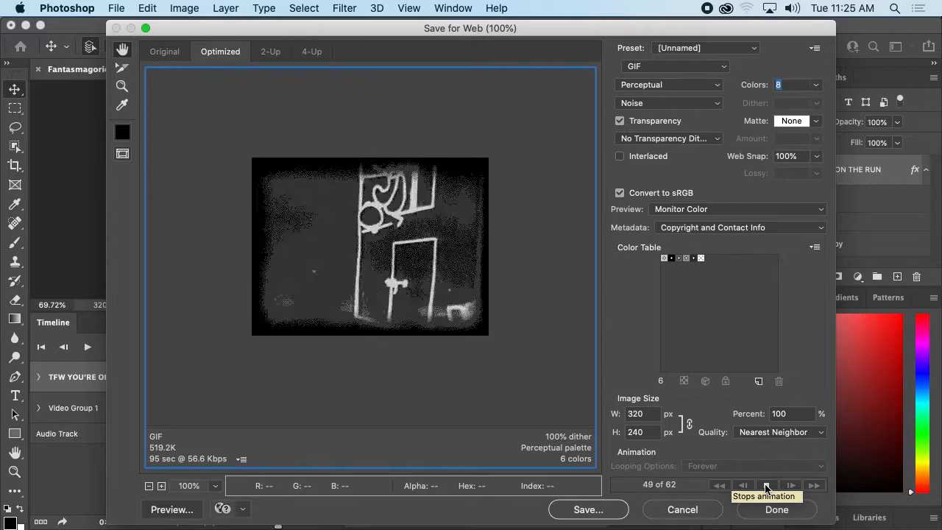
left_click(767, 485)
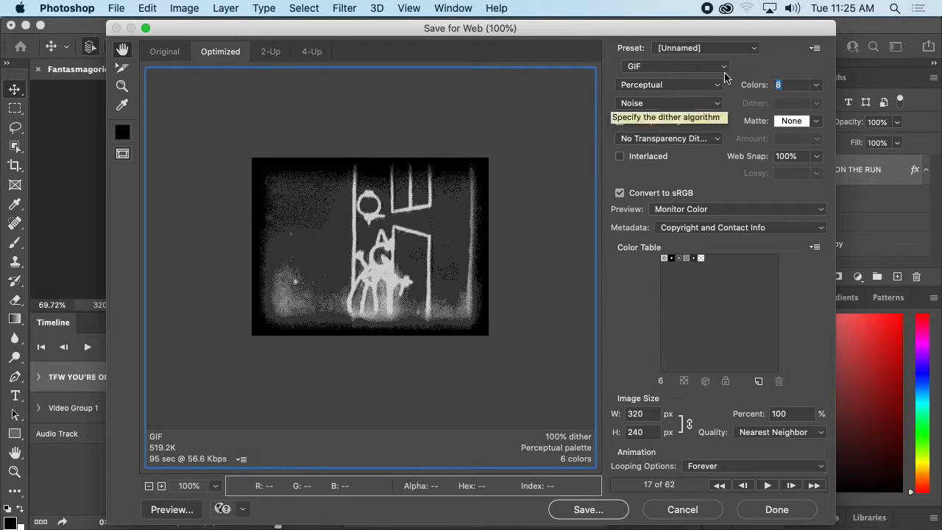
Try the GIF with 4, 8 and 16 colors in turn and return it to 8 colors
left_click(815, 85)
left_click(839, 116)
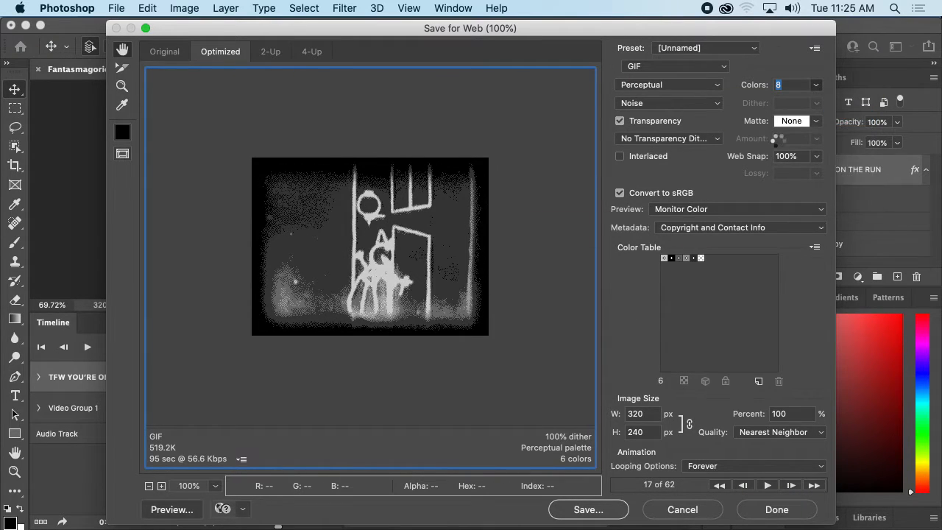
left_click(815, 85)
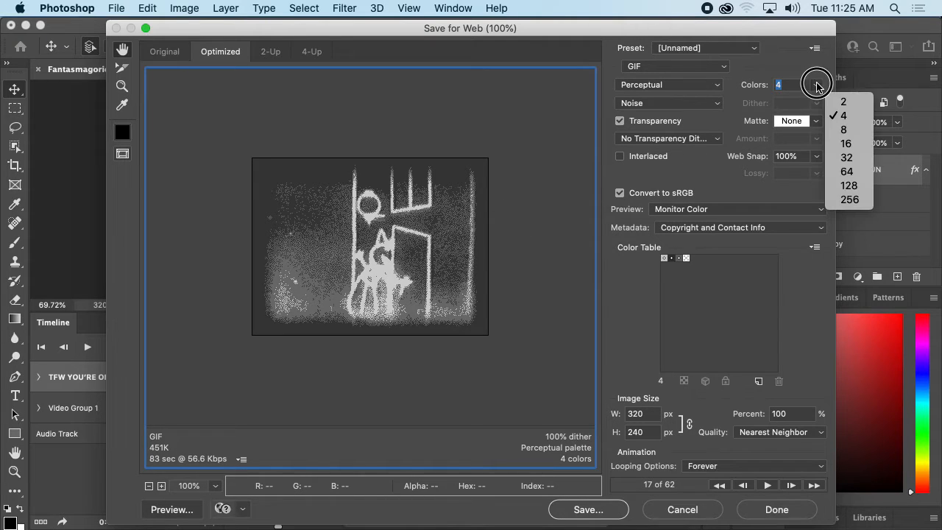
left_click(843, 128)
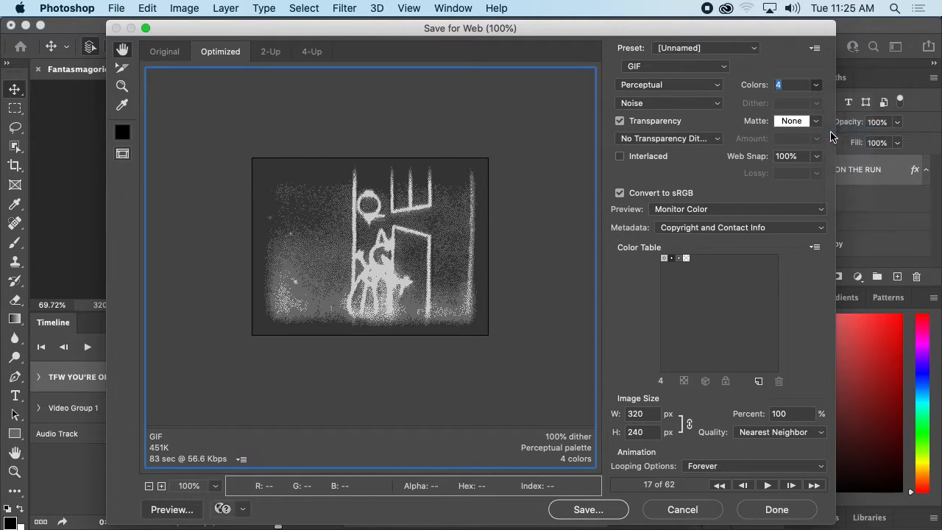
left_click(824, 88)
left_click(844, 138)
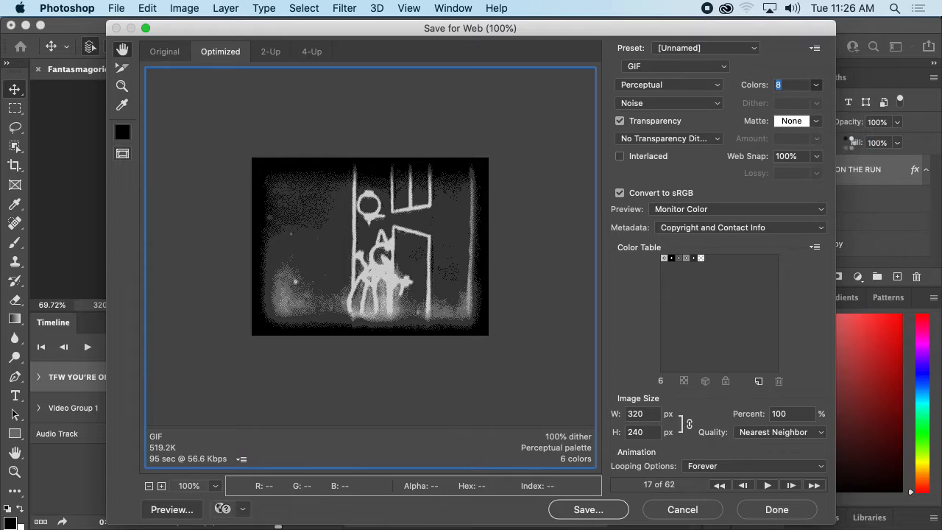
left_click(816, 84)
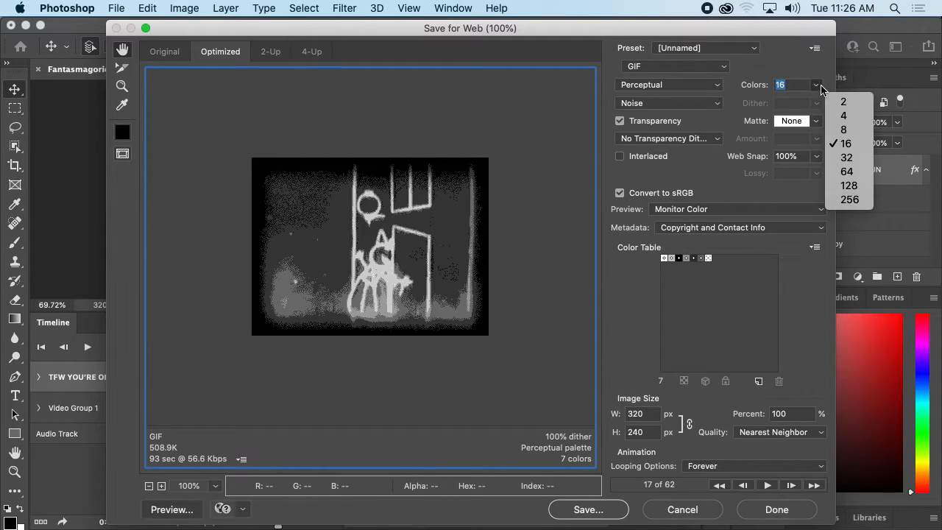
left_click(842, 128)
Turn off the GIF's transparency and play its preview briefly
left_click(675, 110)
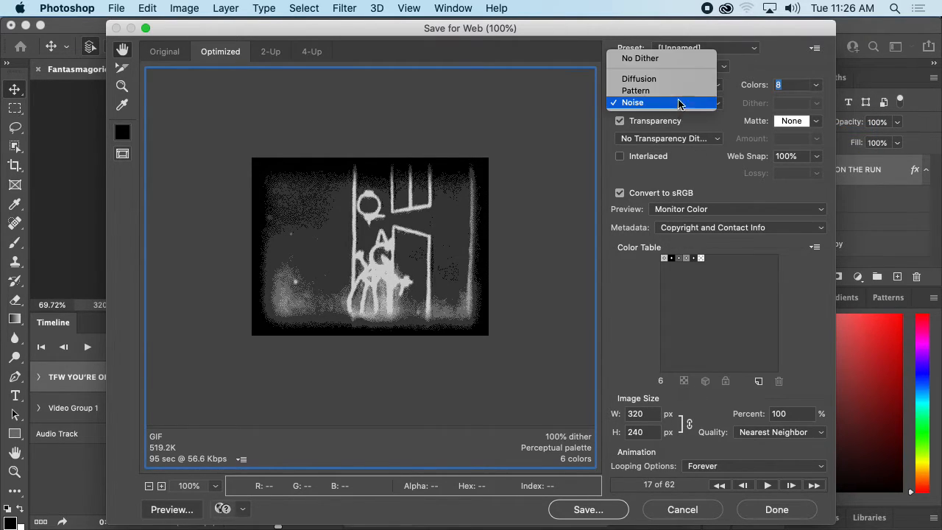
left_click(691, 127)
left_click(635, 124)
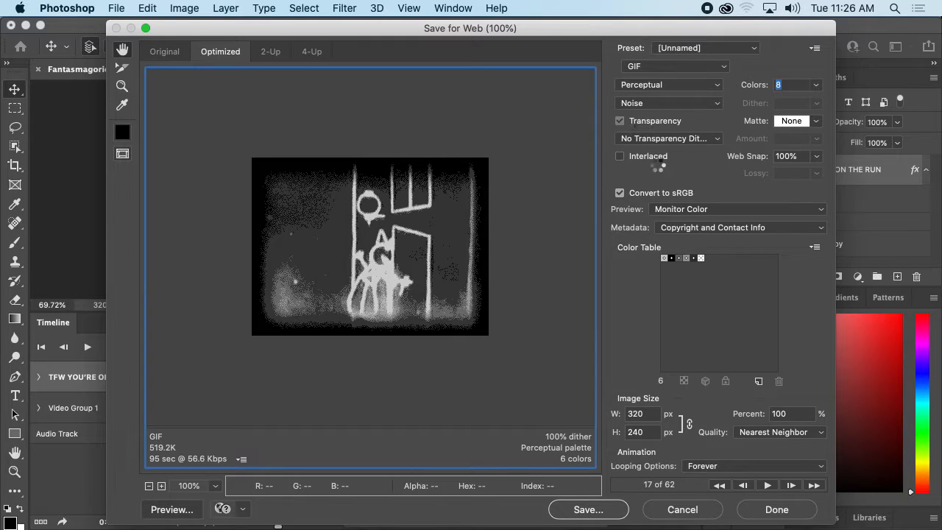
left_click(770, 485)
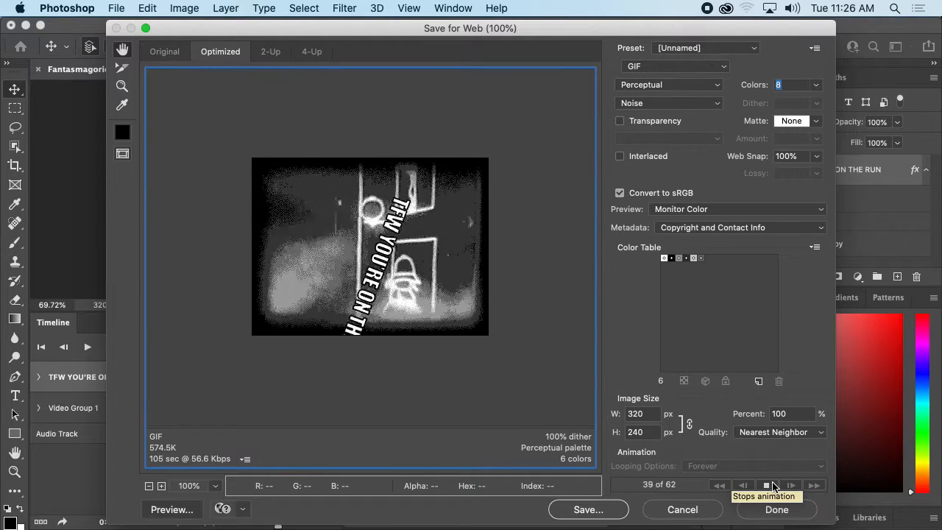
left_click(770, 484)
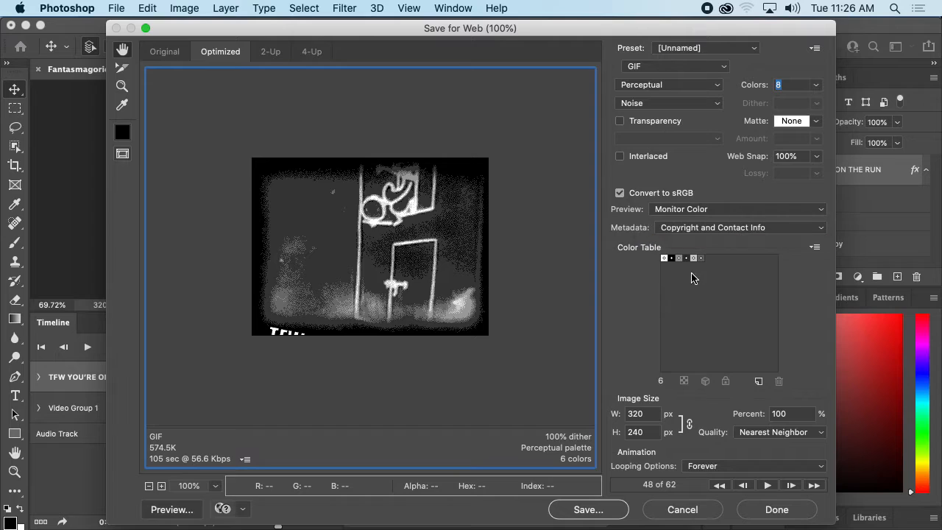
Try the Bilinear, Bicubic and Bicubic Smoother resampling qualities in turn, playing the preview for each
left_click(771, 433)
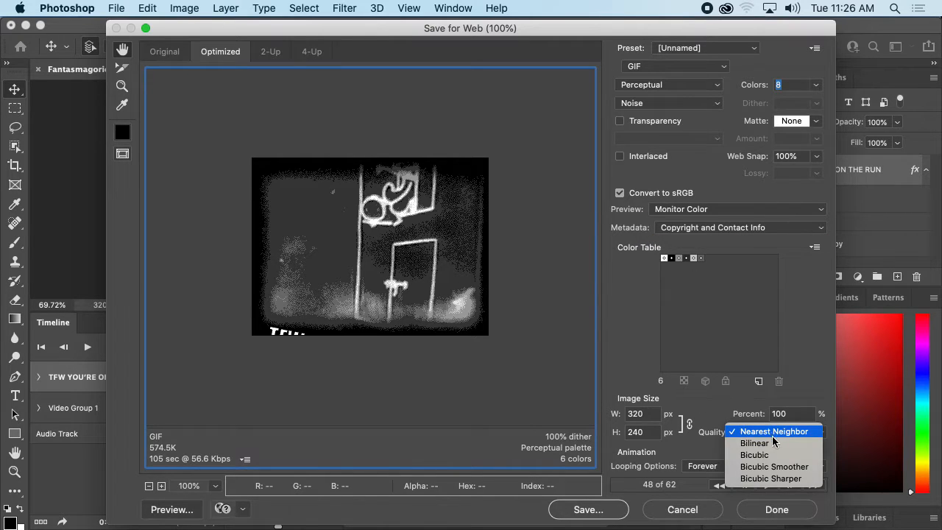
left_click(774, 442)
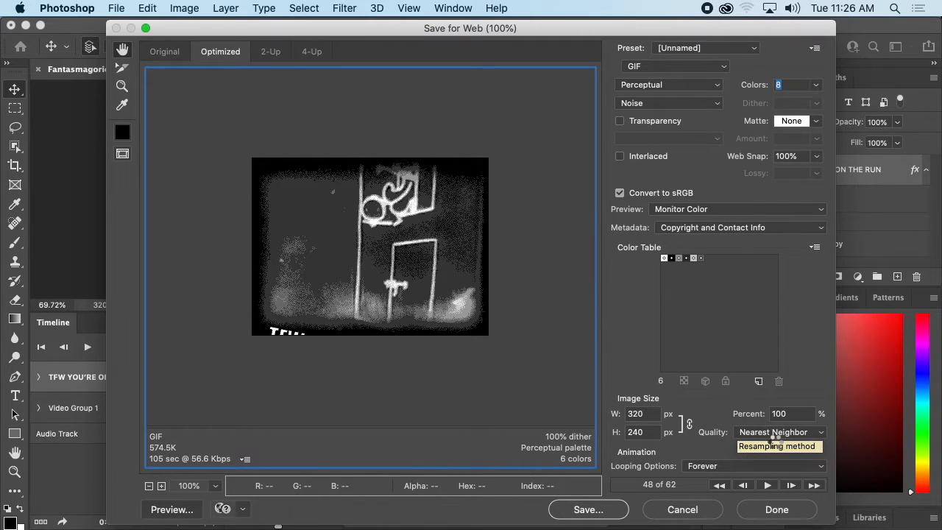
left_click(767, 485)
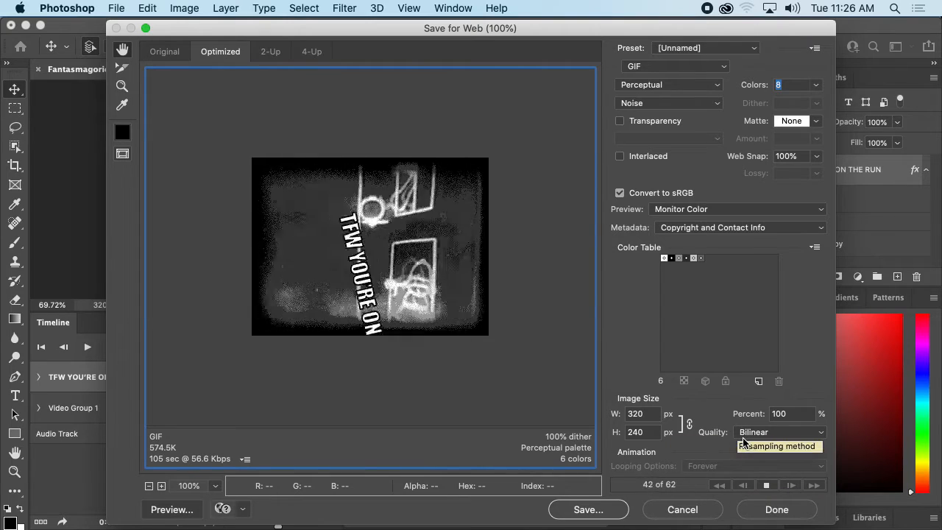
left_click(765, 432)
left_click(766, 444)
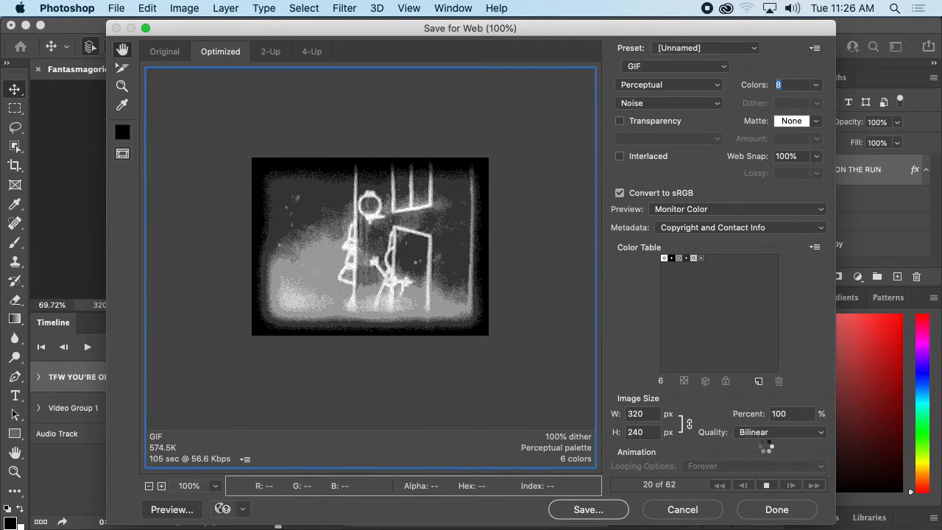
left_click(769, 485)
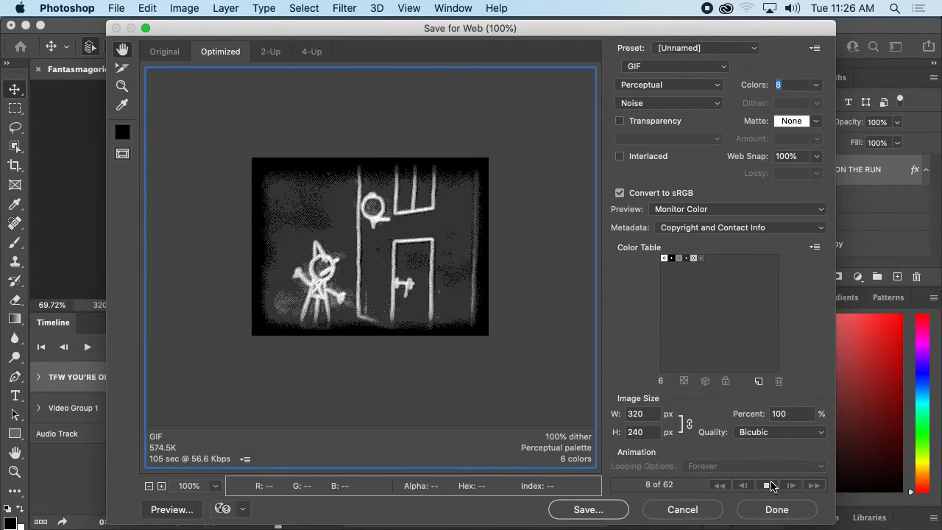
left_click(769, 483)
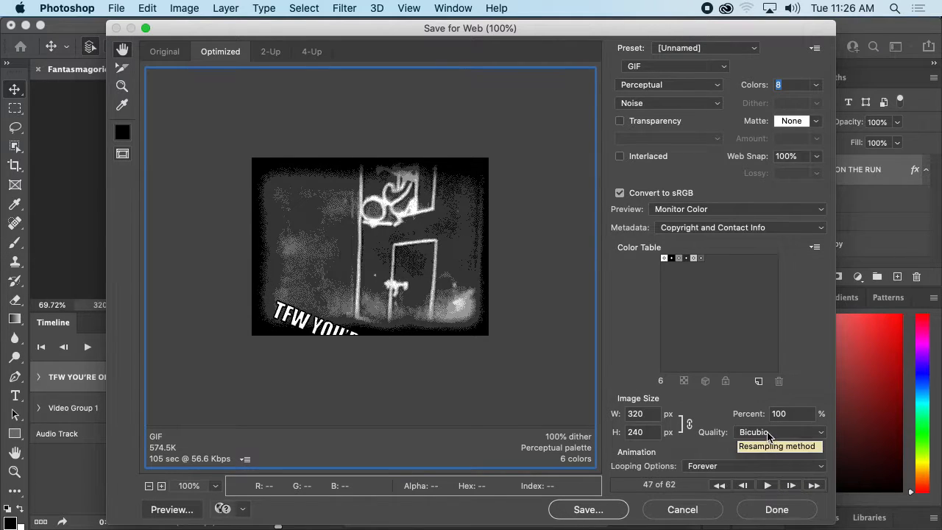
left_click(770, 434)
left_click(769, 445)
left_click(769, 485)
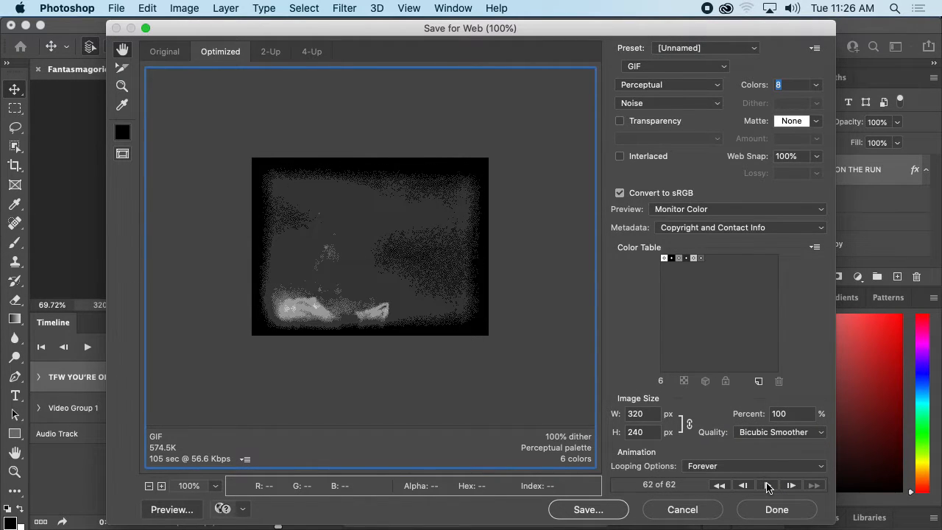
left_click(767, 485)
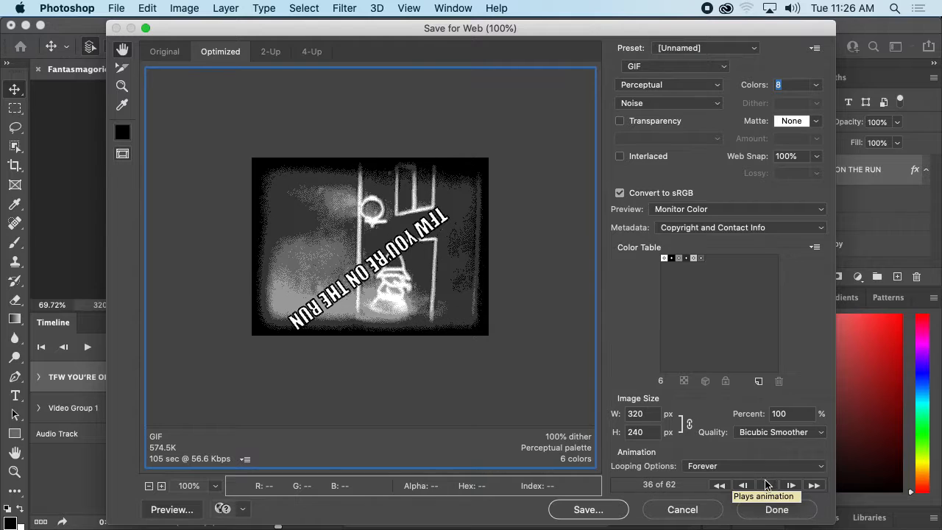
Set the GIF's resampling quality to Bicubic Sharper and play the preview briefly
left_click(770, 432)
left_click(770, 442)
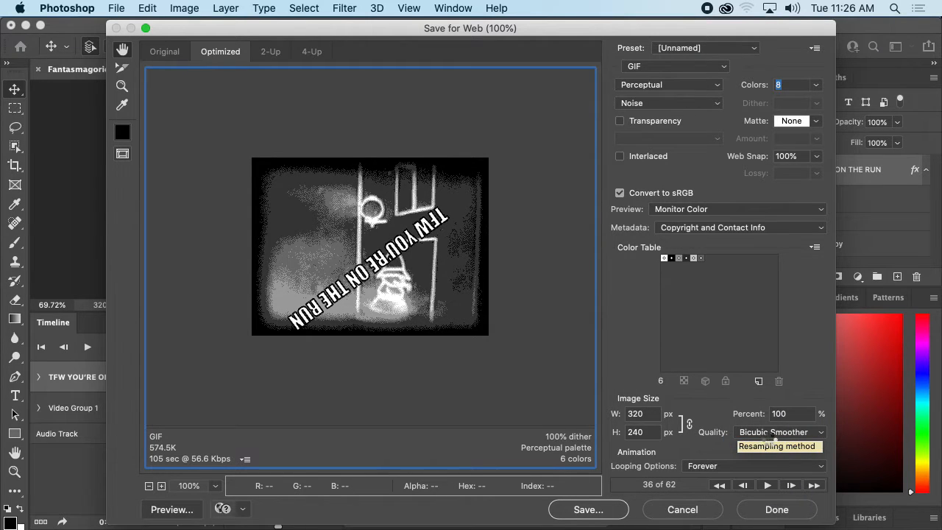
left_click(768, 485)
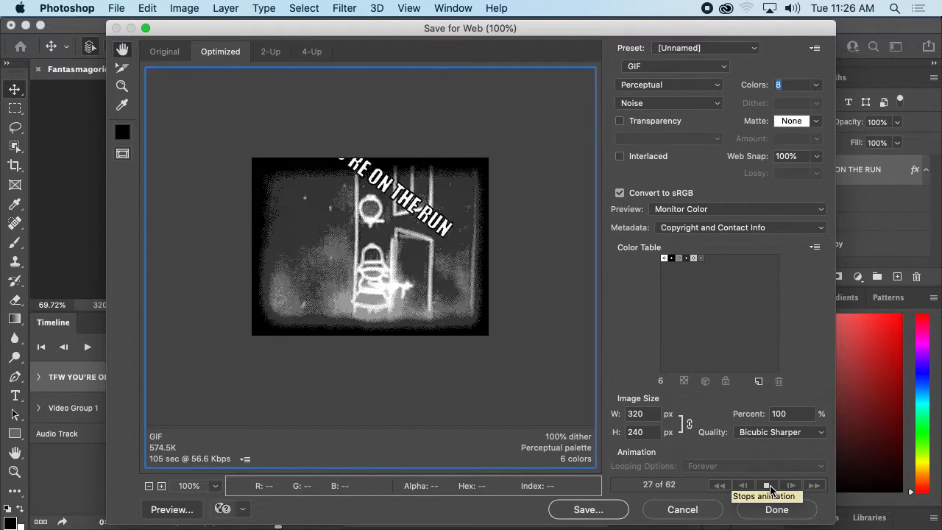
left_click(768, 485)
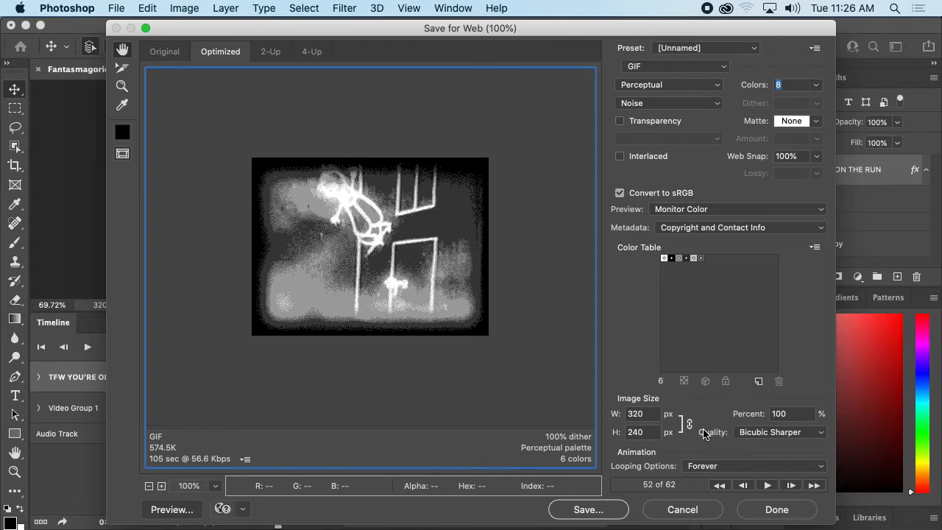
Save the optimized GIF as Fantasmagorie_1.gif in the Animation folder inside MMP 100
left_click(569, 513)
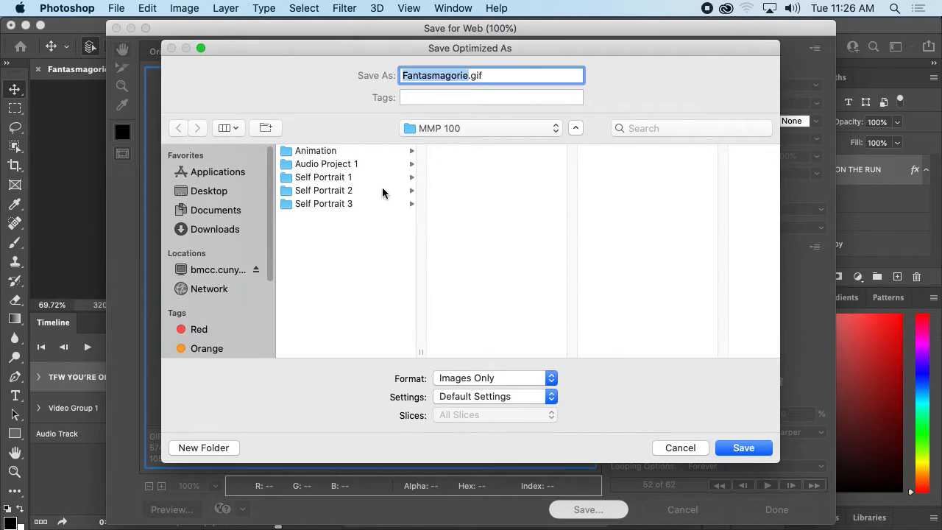
left_click(379, 150)
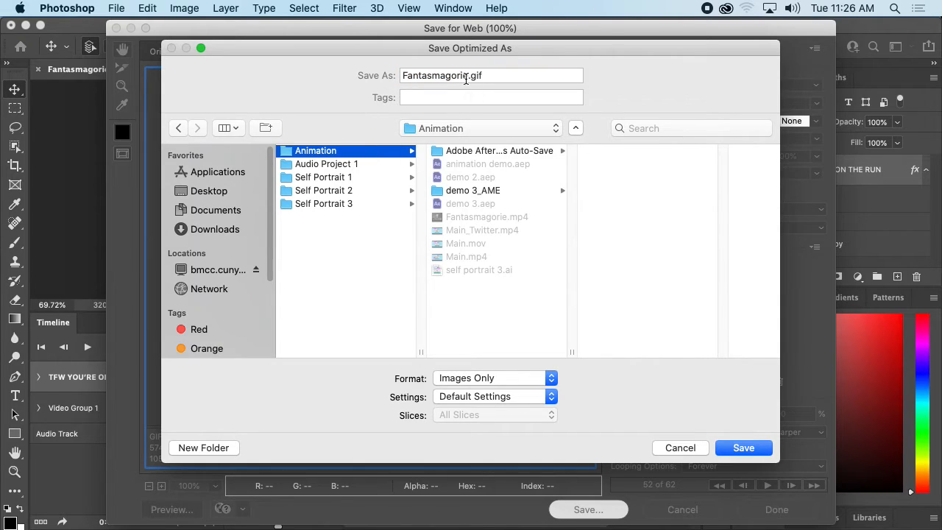
left_click(466, 77)
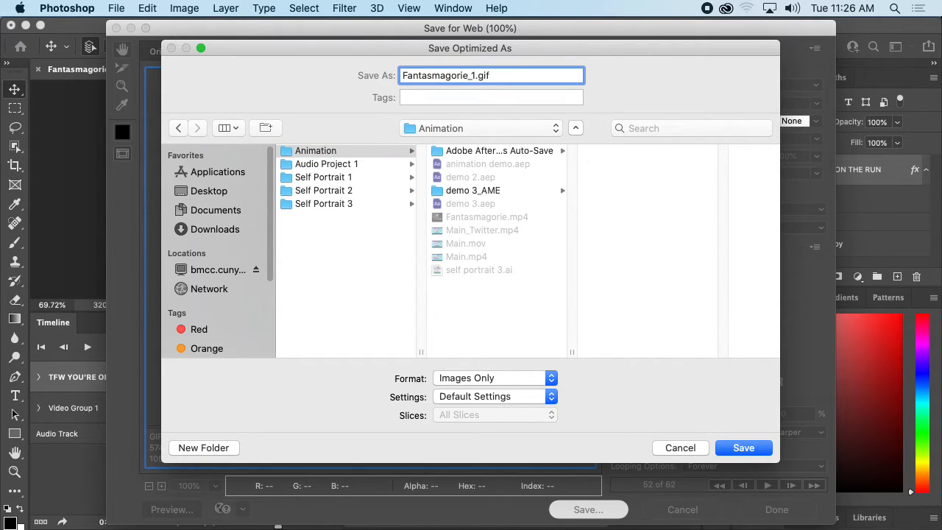
key("Return")
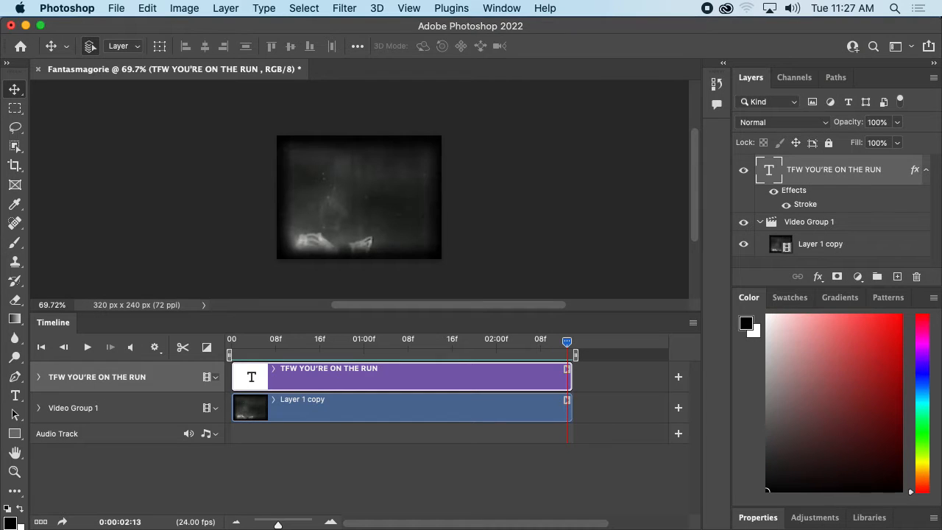
Switch to Finder and select Fantasmagorie_1.gif in the Animation folder to view its preview
key("super+Tab")
left_click(406, 269)
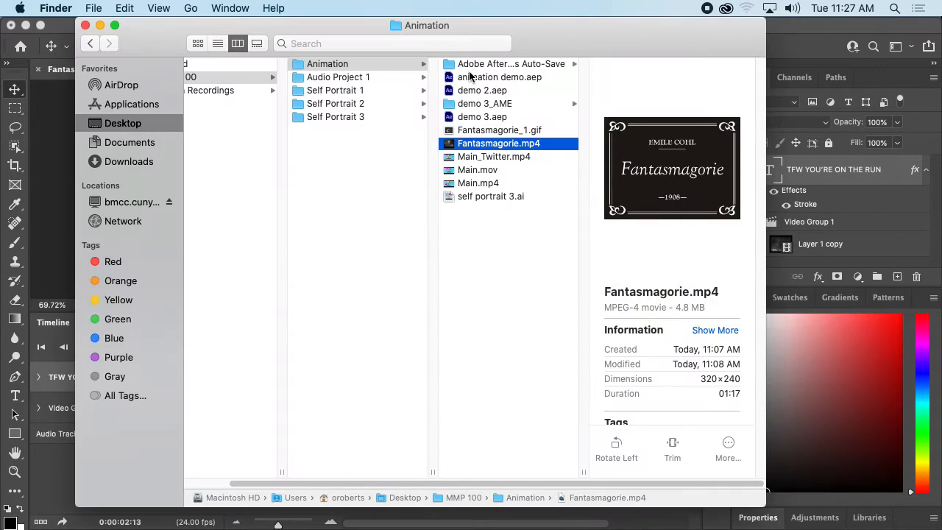
left_click(508, 131)
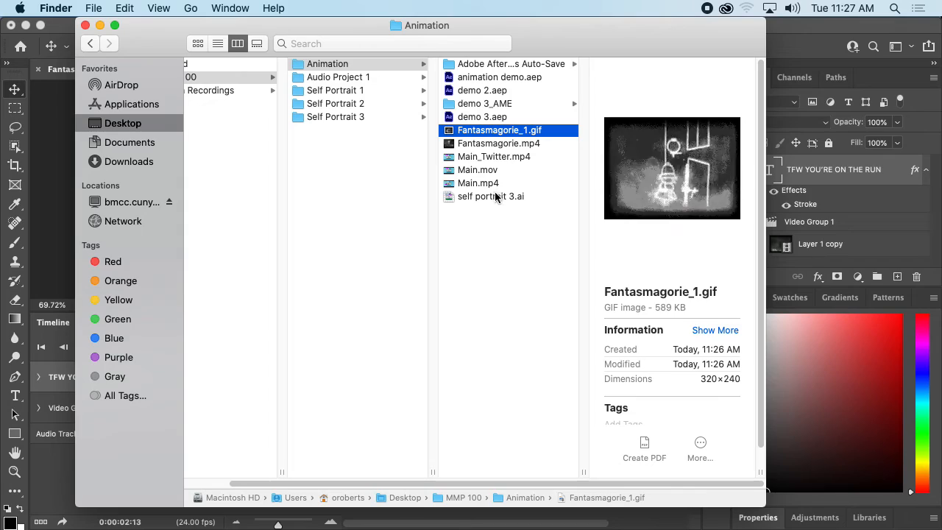
Watch Fantasmagorie_1.gif in a Quick Look preview, then close it and resize and reposition the Finder window
key("space")
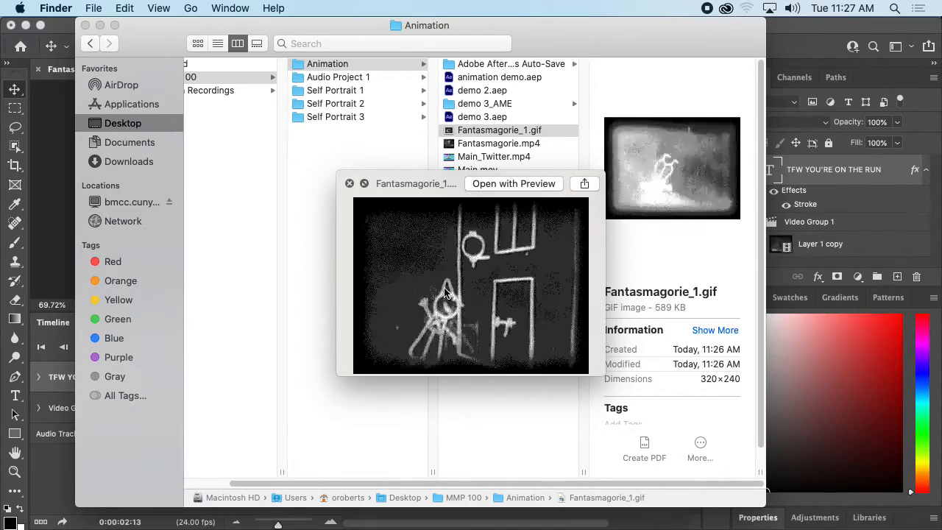
key("space")
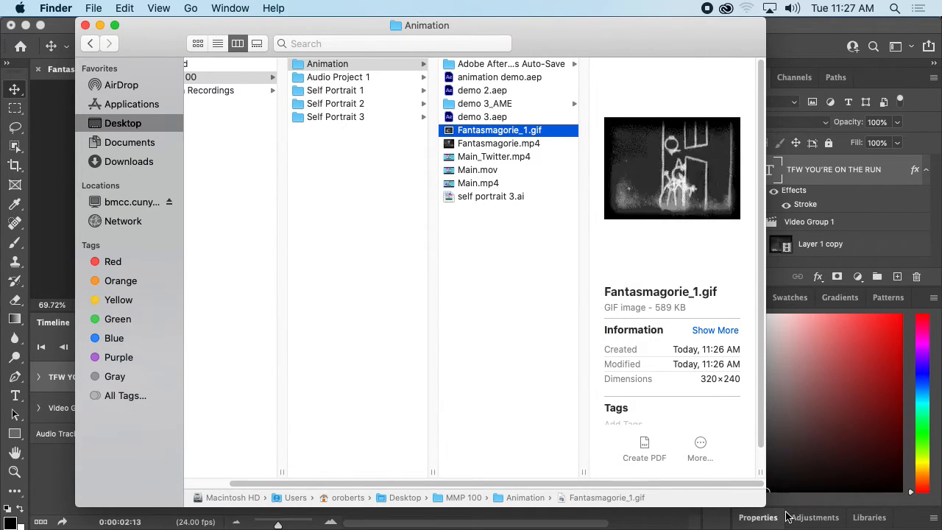
left_click_drag(764, 507, 832, 475)
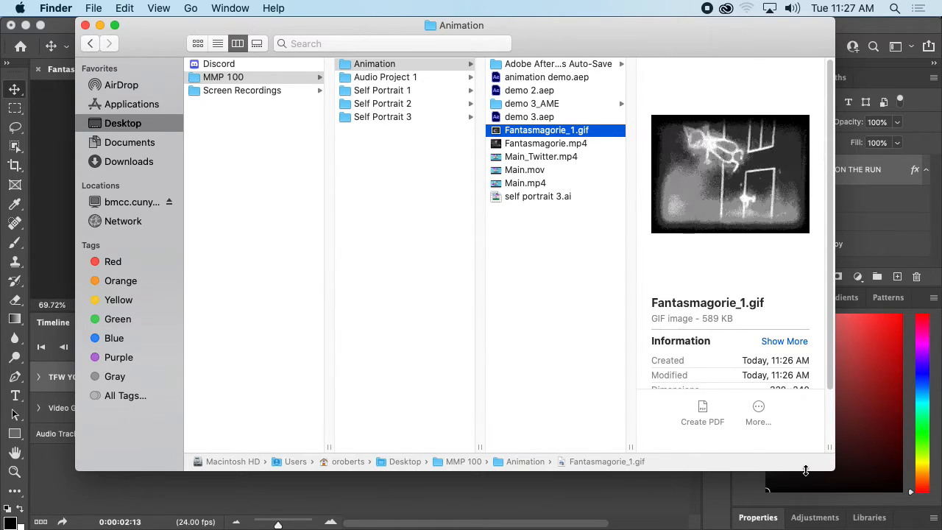
left_click_drag(594, 38, 564, 39)
Switch to Photoshop and save the project on the computer as Fantasmagorie_GIF.psd in the Animation folder, with Maximize Compatibility on
key("super+Tab")
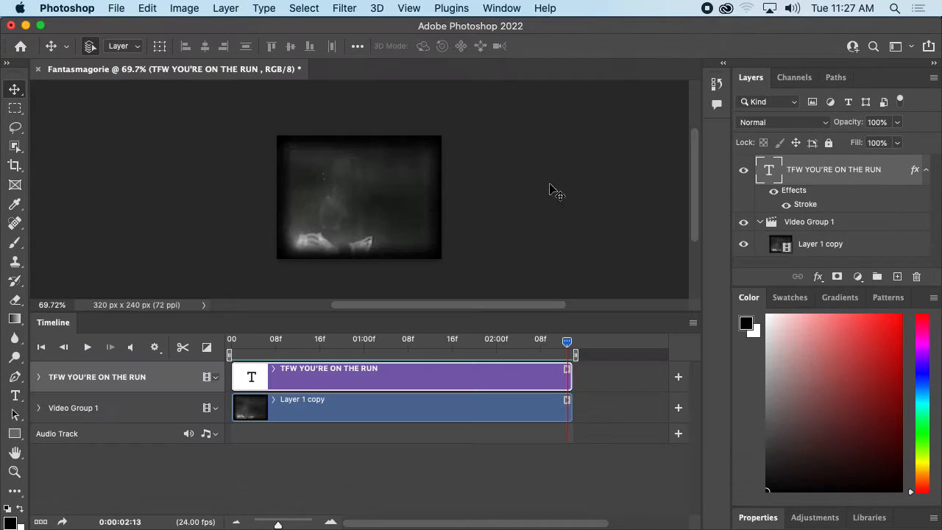
key("super+s")
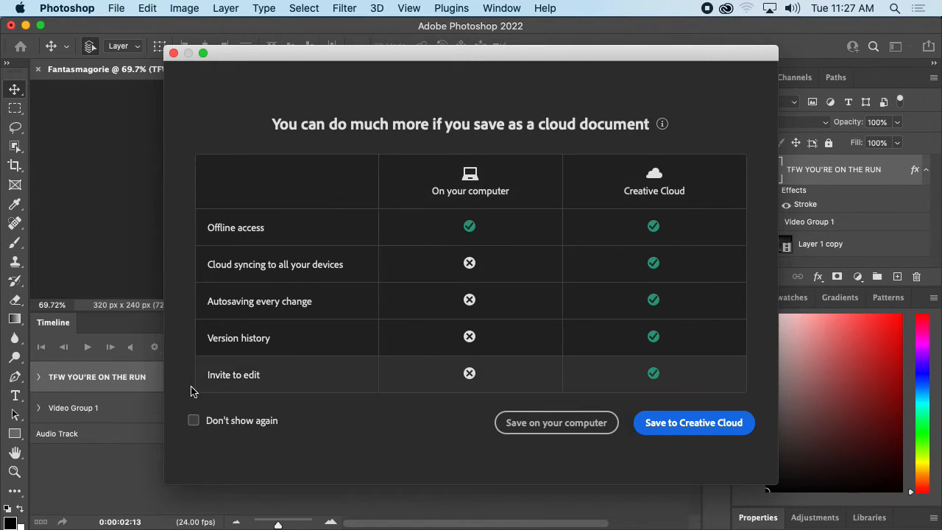
left_click(540, 422)
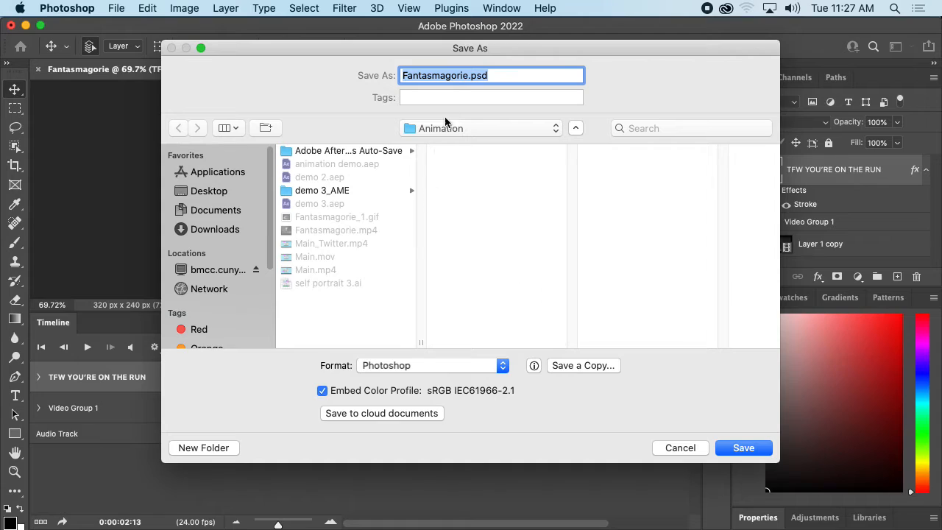
key("Left")
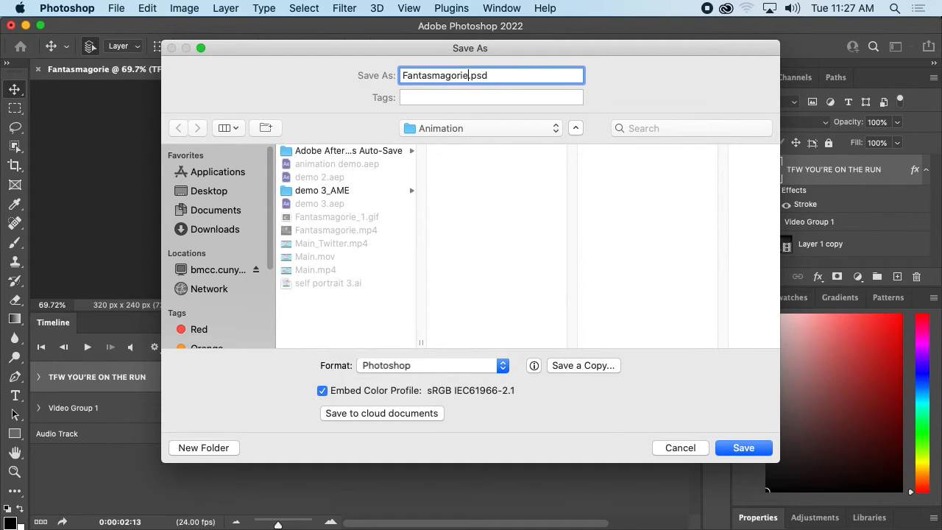
key("Return")
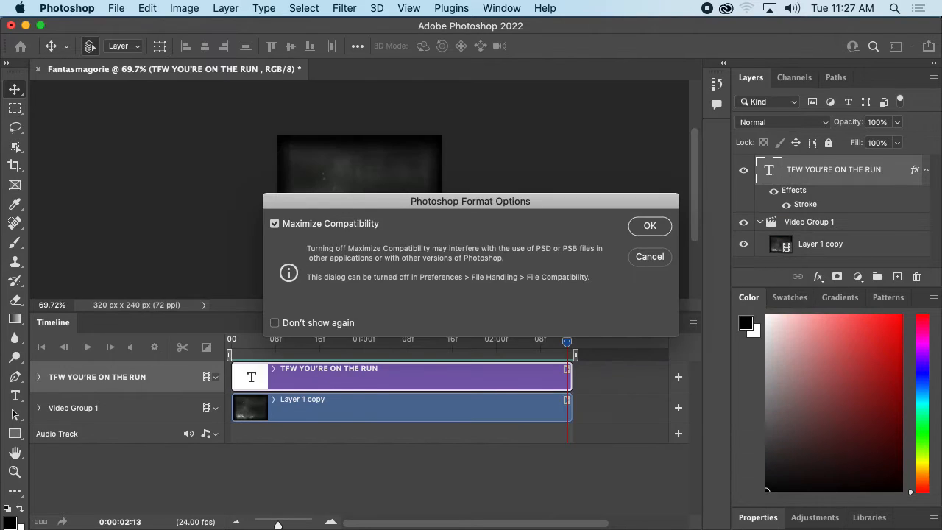
left_click(651, 226)
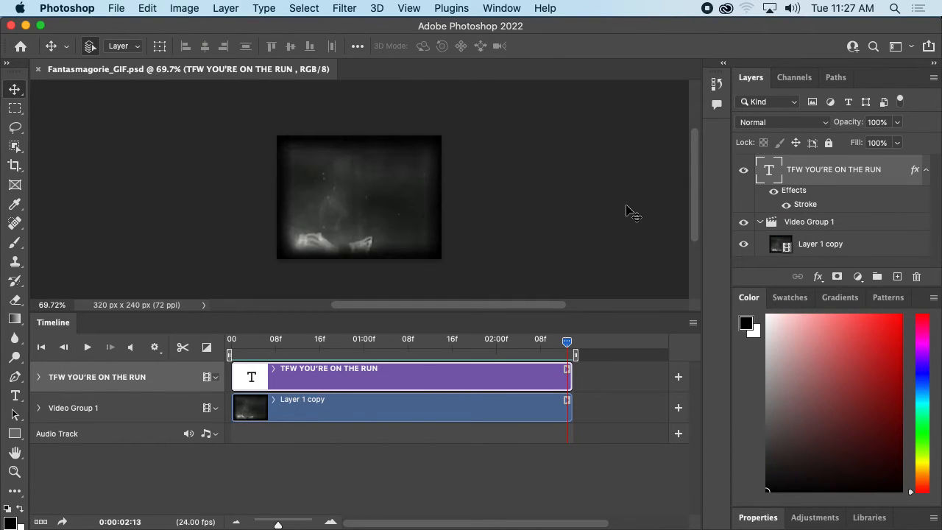
Return to Finder to view the Animation folder with the saved files and reposition its window
key("super+Tab")
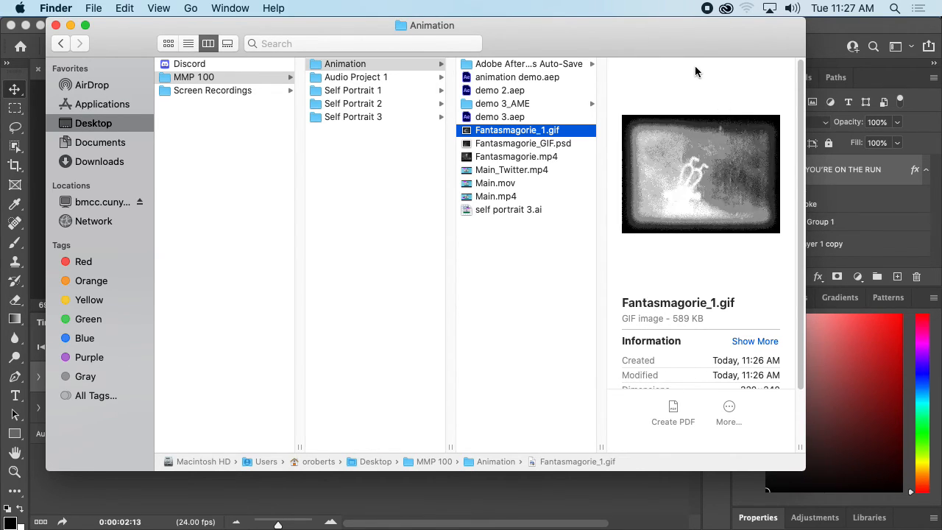
mouse_move(644, 48)
left_mouse_down()
mouse_move(704, 56)
mouse_move(654, 56)
left_mouse_up()
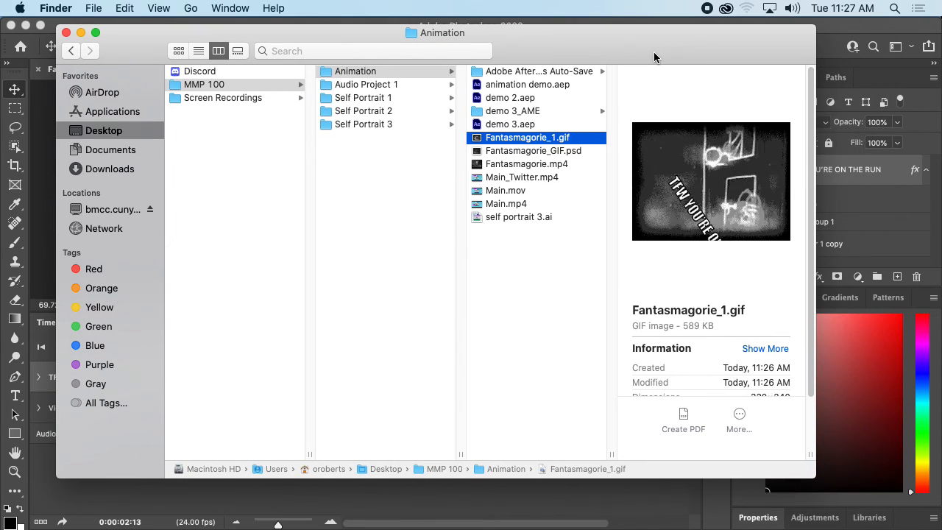